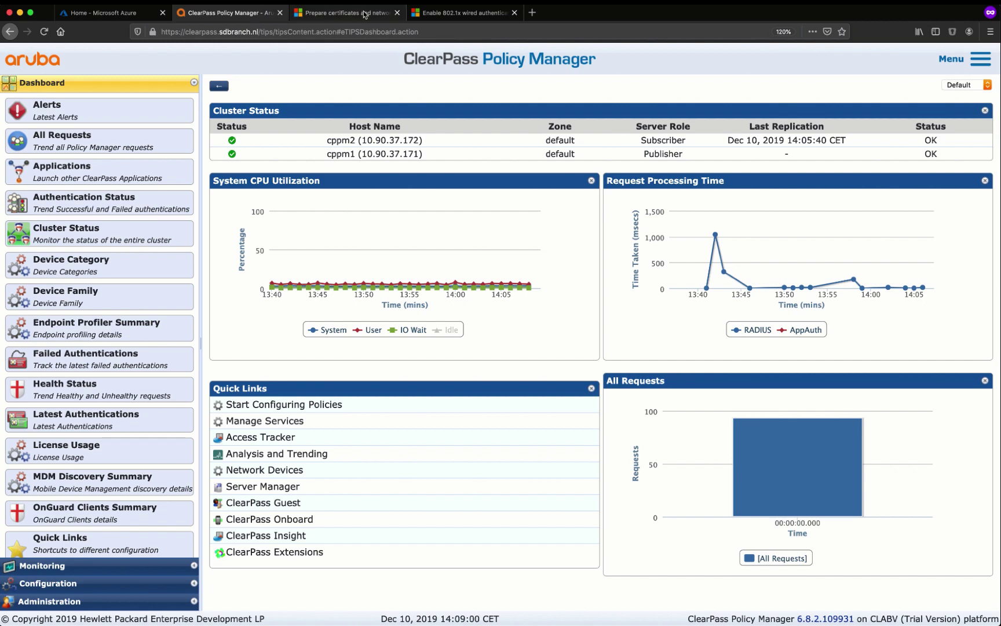
Show the certificates and network profiles article at its netsh steps for exporting the wired 802.1x LAN profile
{"action": "left_click", "coordinate": [364, 14]}
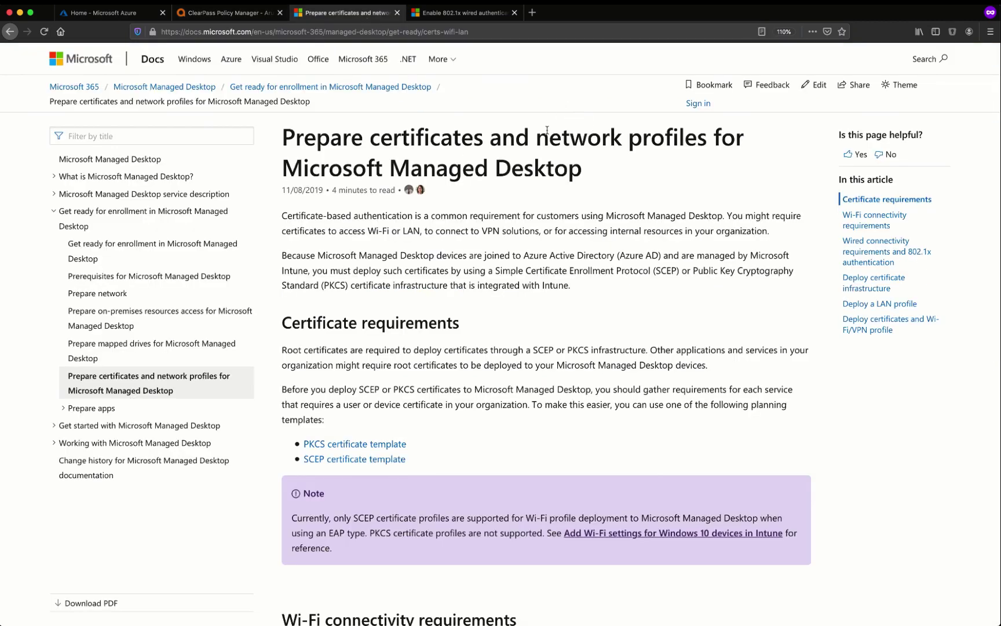
{"action": "scroll", "coordinate": [556, 162], "scroll_direction": "down", "scroll_amount": 3}
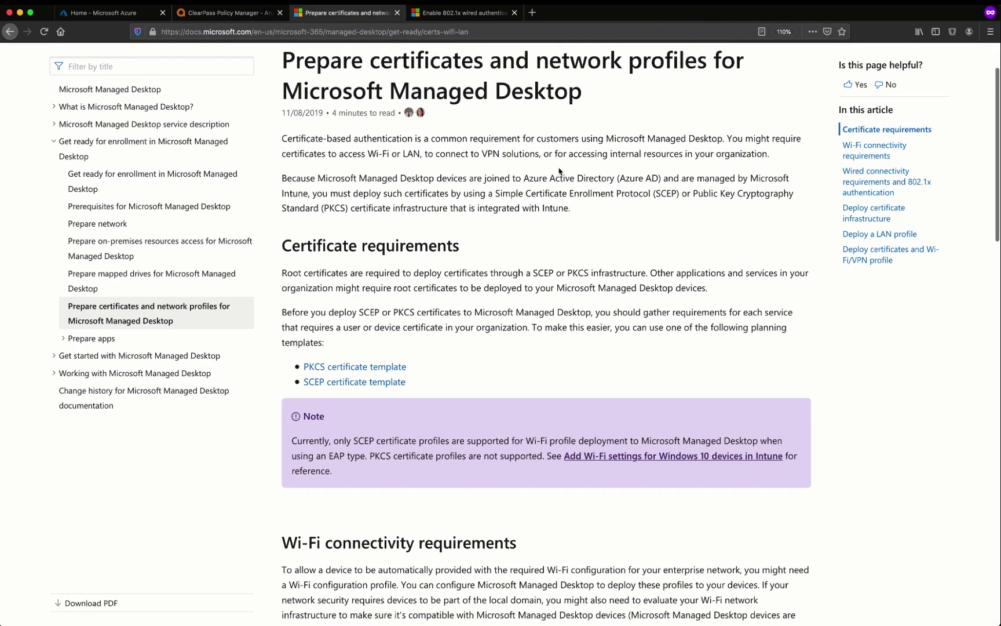
{"action": "scroll", "coordinate": [559, 170], "scroll_direction": "down", "scroll_amount": 10}
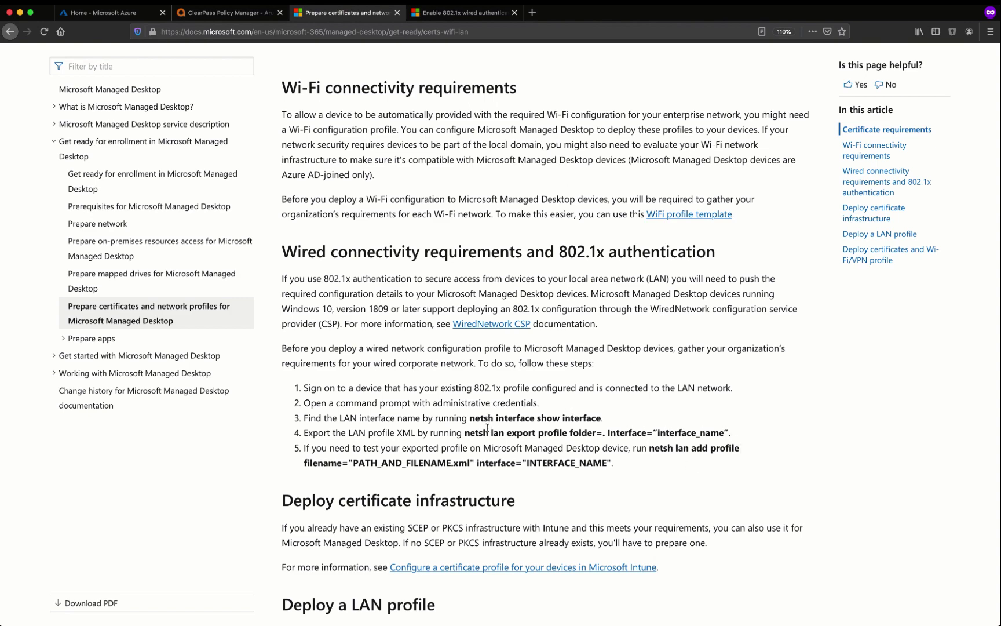
{"action": "left_click_drag", "start_coordinate": [684, 463], "coordinate": [646, 412]}
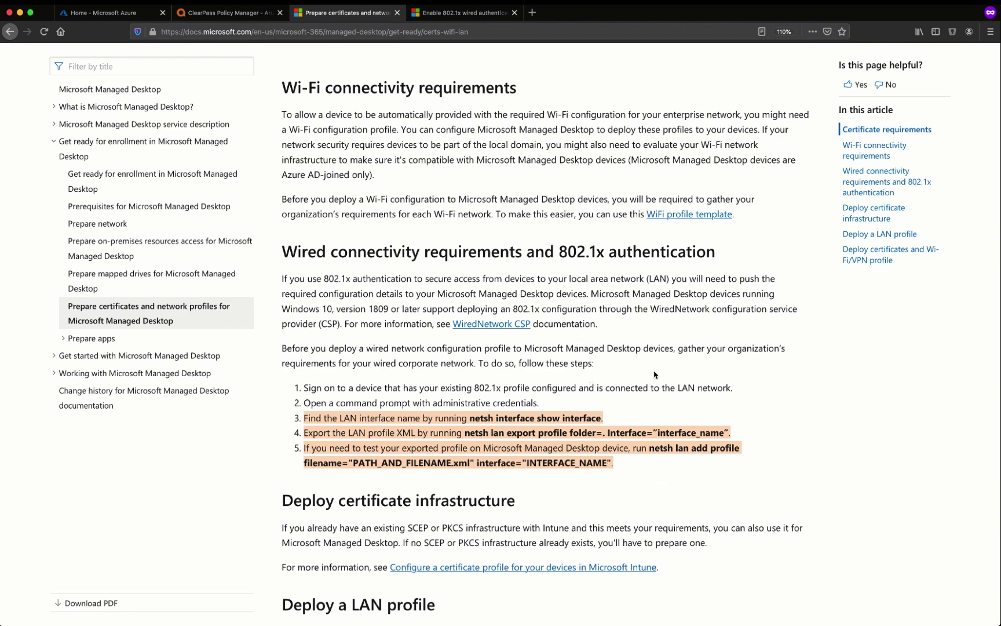
{"action": "left_click", "coordinate": [549, 413]}
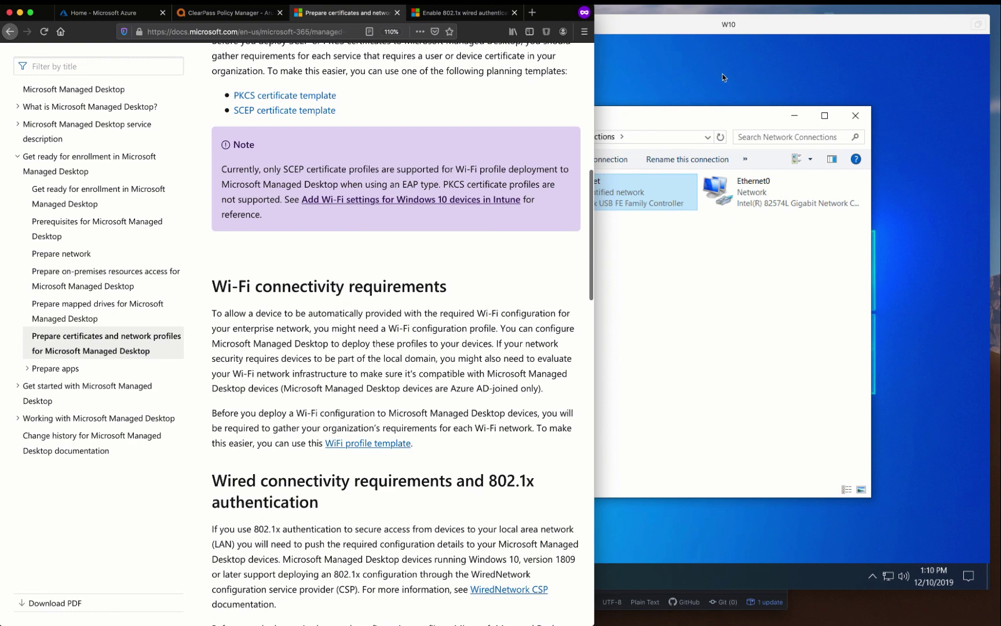
Close Network Connections and, under Access work or school, choose to join this device to Azure AD
{"action": "left_click", "coordinate": [722, 78]}
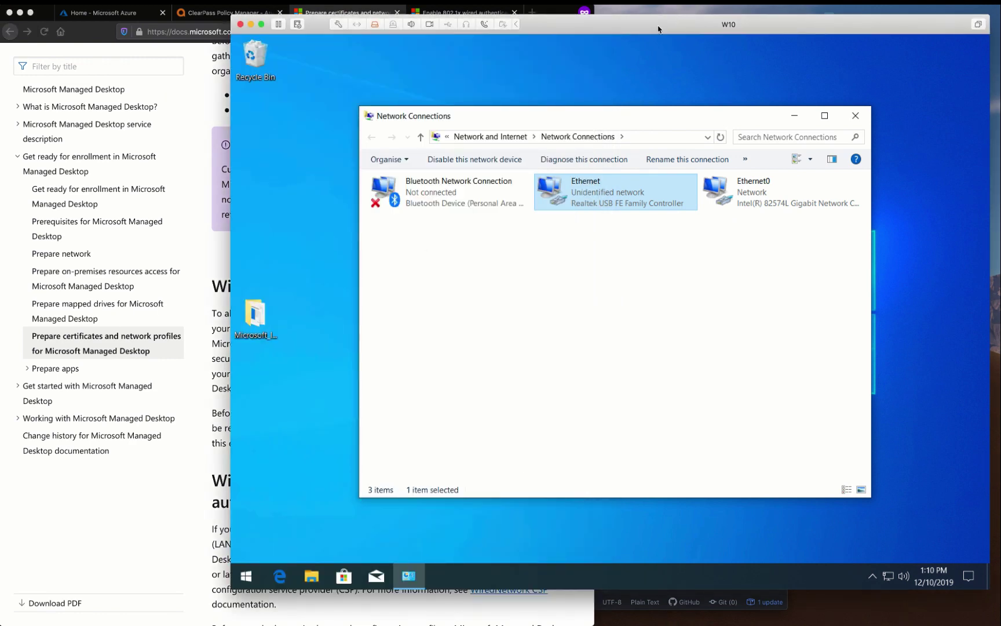
{"action": "left_click", "coordinate": [854, 117]}
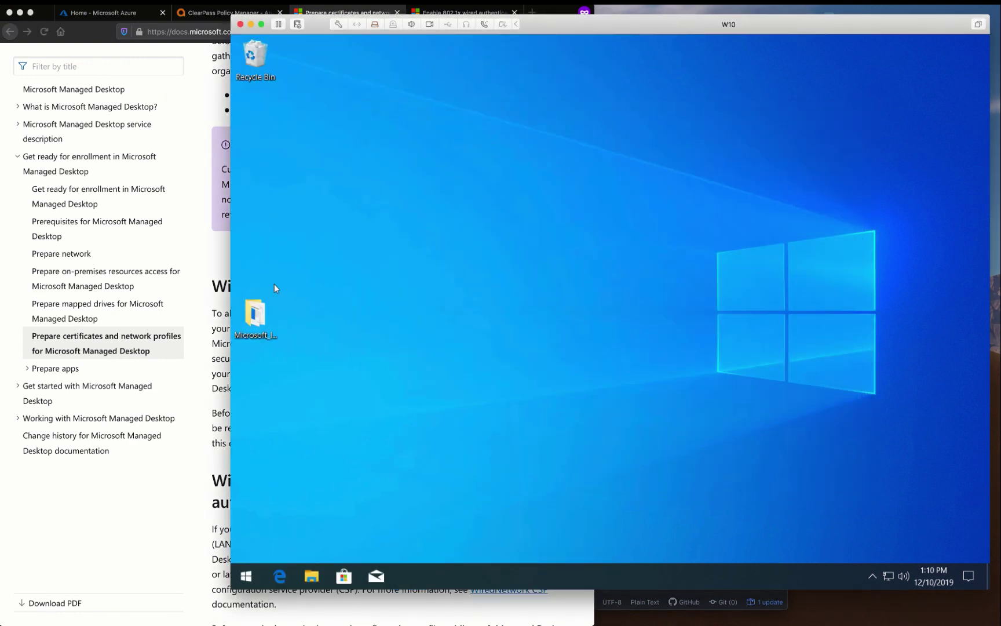
{"action": "left_click", "coordinate": [246, 574]}
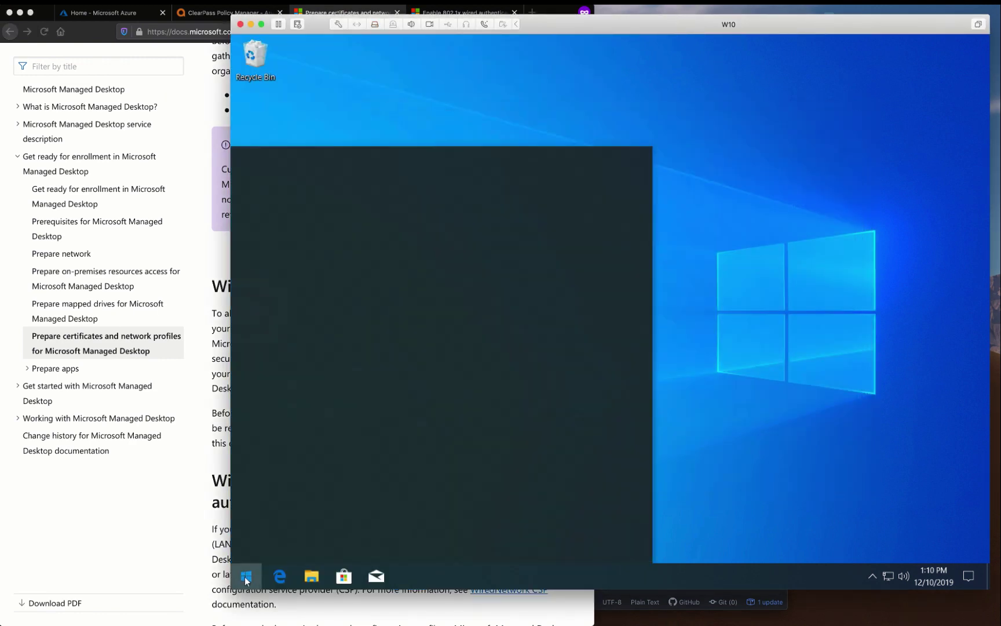
{"action": "left_click", "coordinate": [248, 526]}
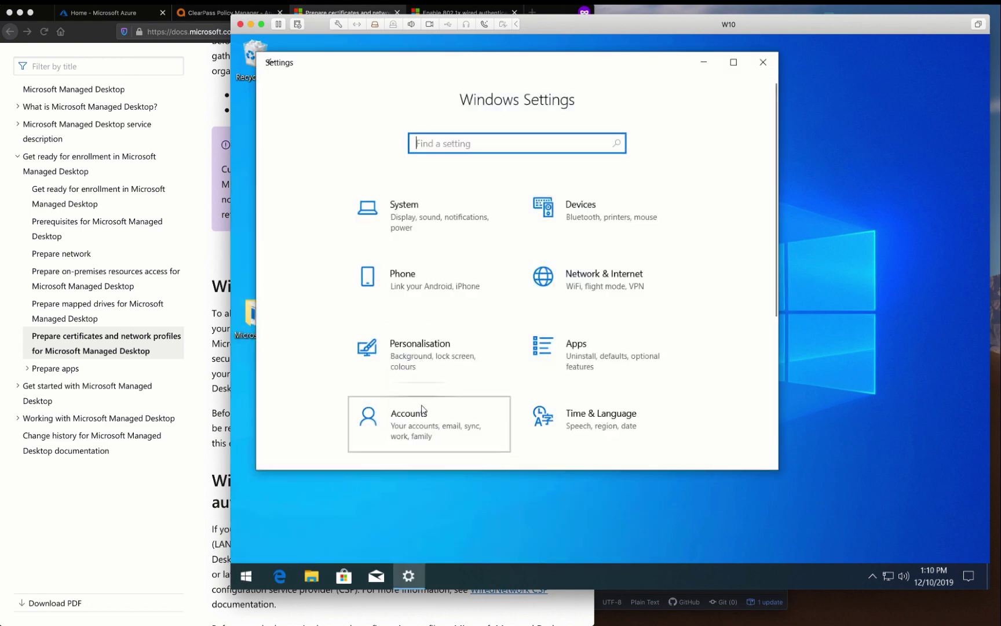
{"action": "left_click", "coordinate": [422, 409]}
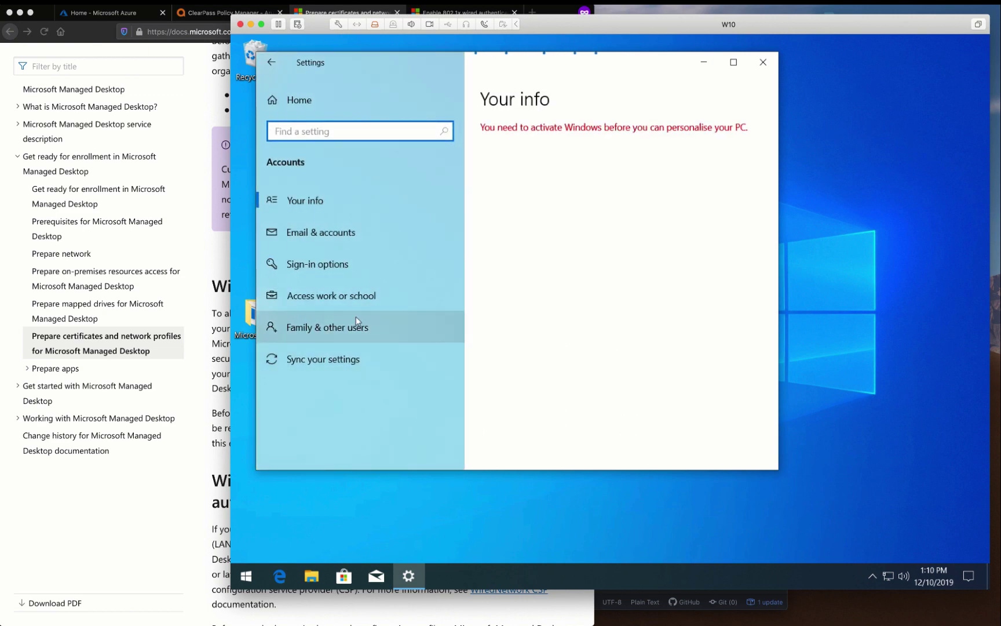
{"action": "left_click", "coordinate": [355, 297]}
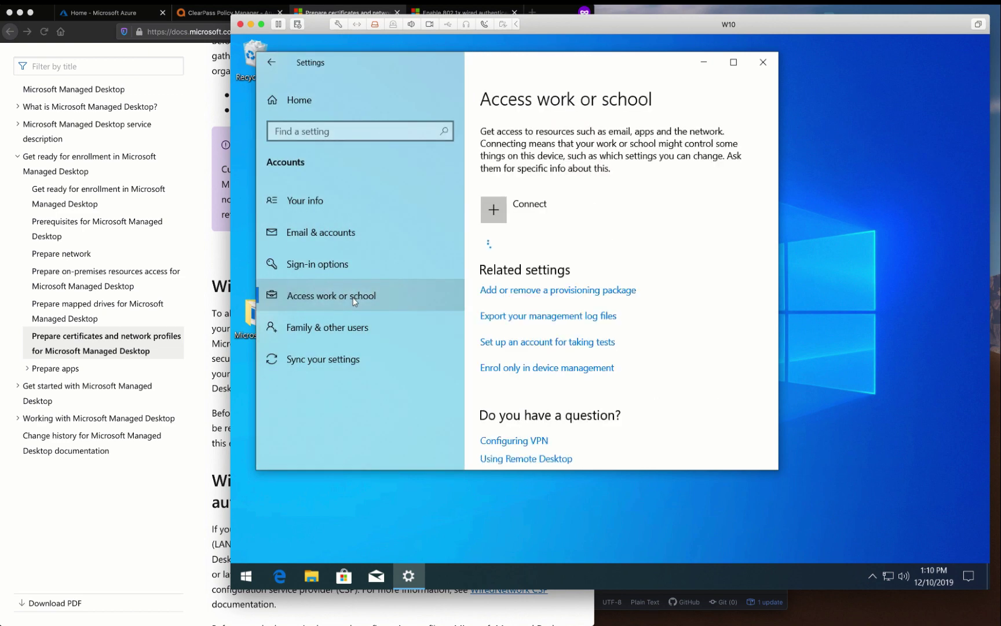
{"action": "left_click", "coordinate": [527, 212]}
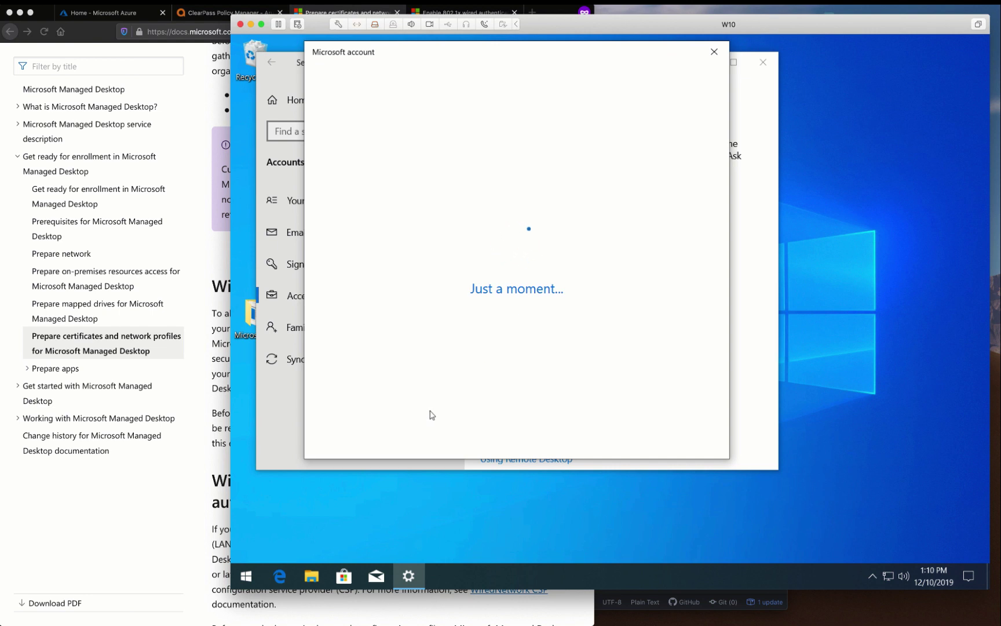
{"action": "left_click", "coordinate": [416, 374]}
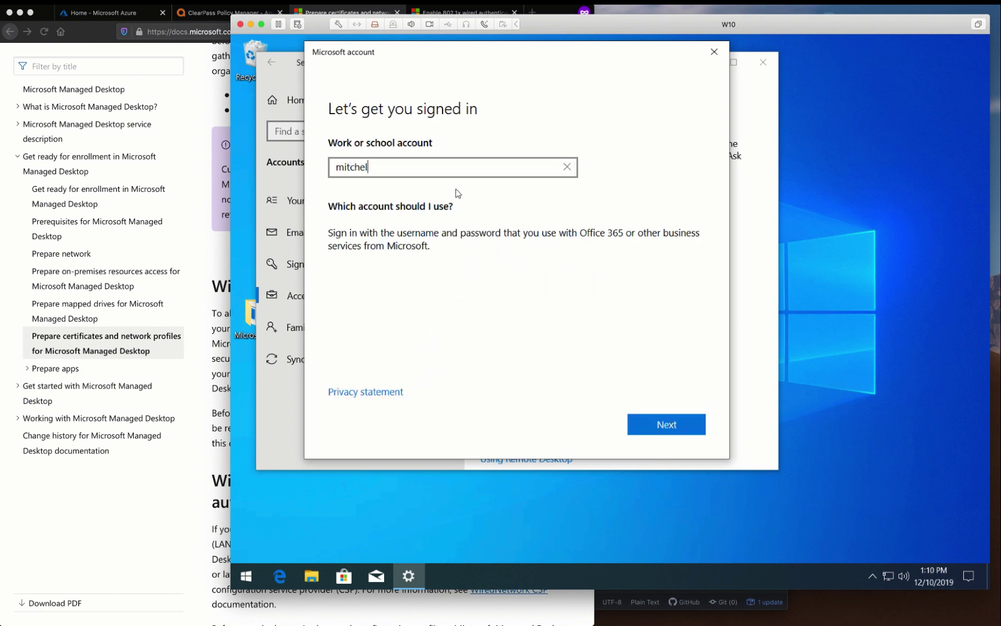
Sign in with the work account e-mail and password
{"action": "key", "text": "Return"}
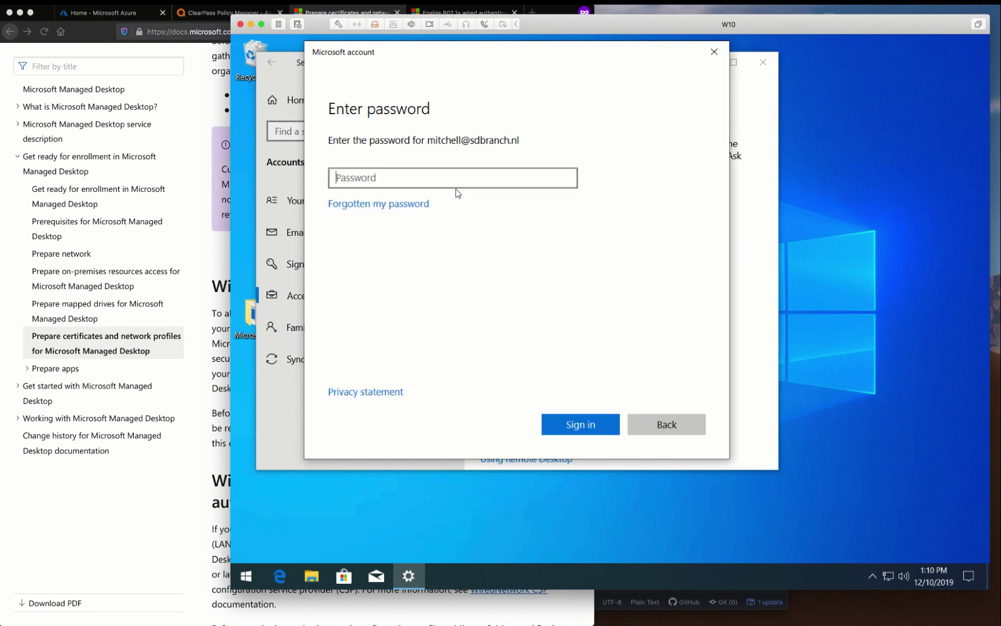
{"action": "type", "text": "••••••••"}
{"action": "key", "text": "Return"}
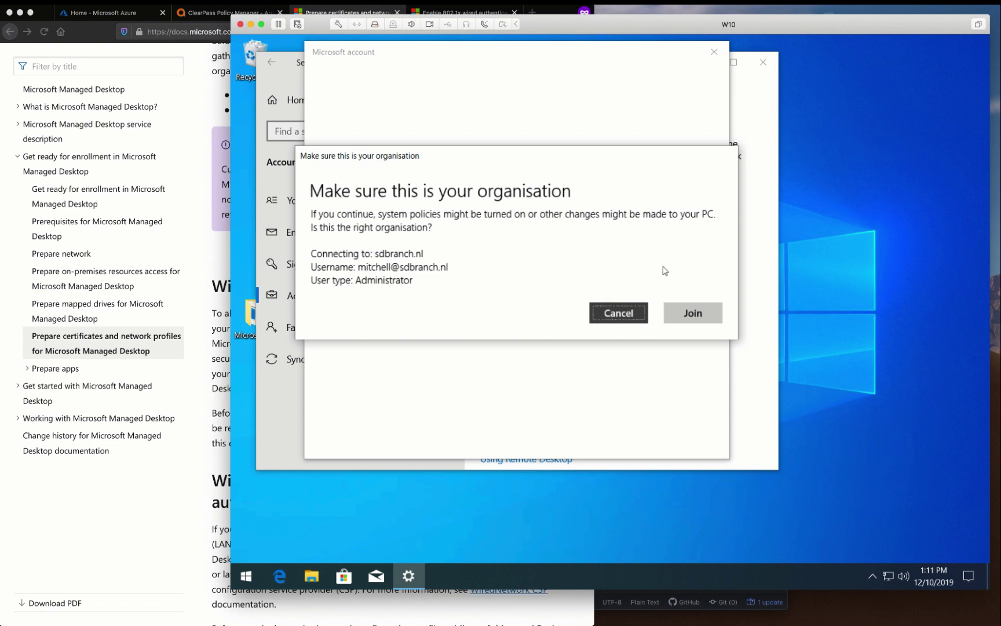
Confirm joining the sdbranch.nl organisation, re-enter the work credentials and close the confirmation
{"action": "left_click", "coordinate": [689, 311]}
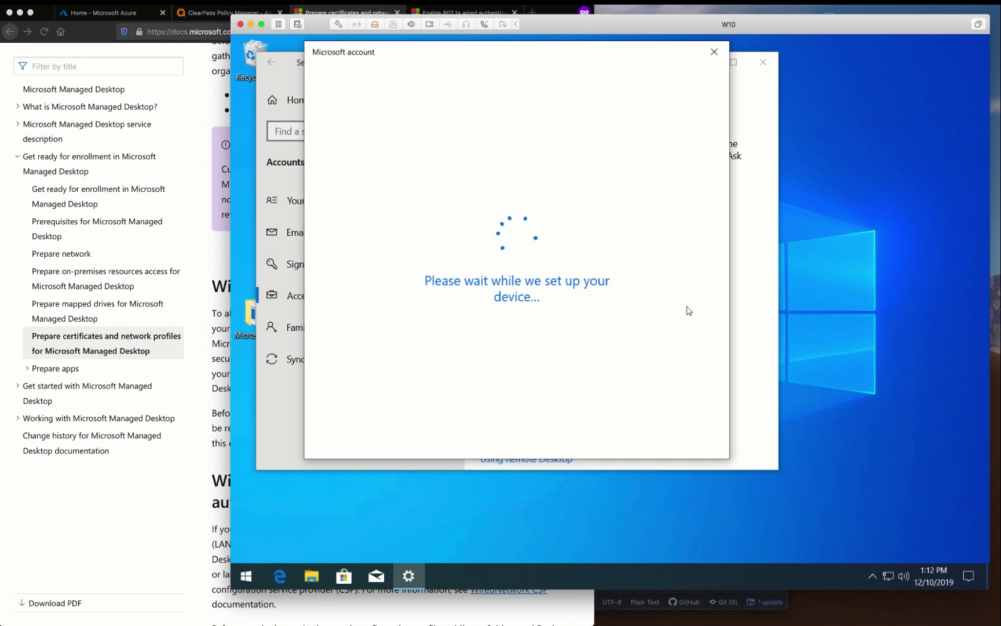
{"action": "left_click", "coordinate": [681, 414]}
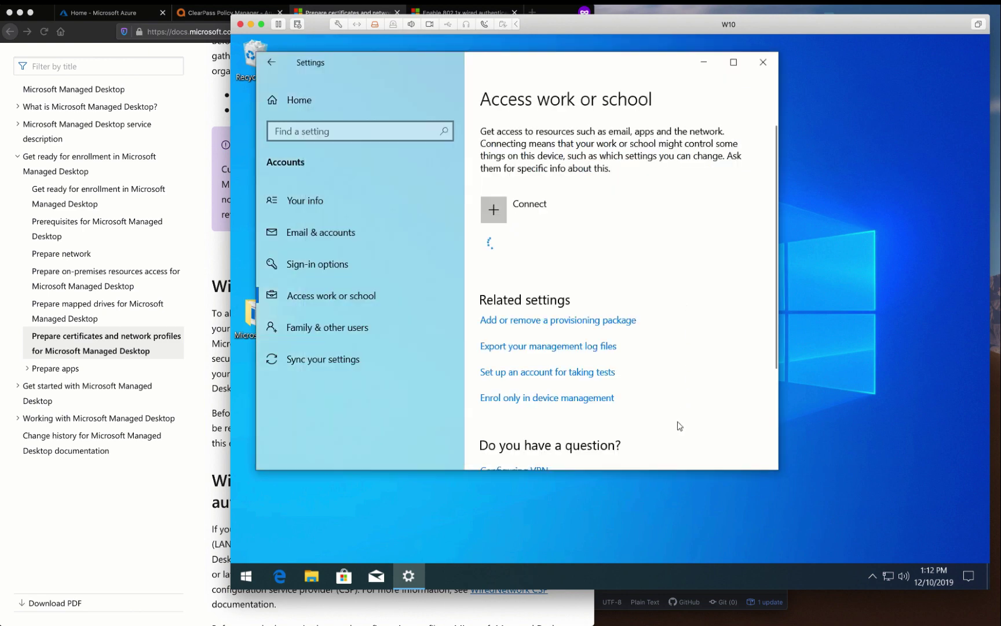
{"action": "key", "text": "Return"}
{"action": "type", "text": "••••••"}
{"action": "key", "text": "Return"}
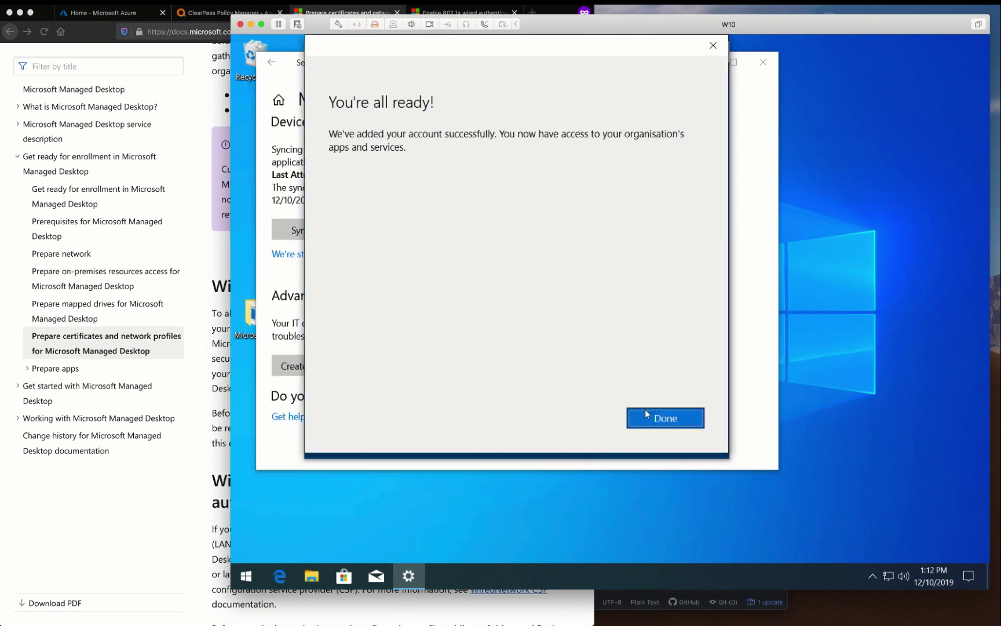
{"action": "left_click", "coordinate": [646, 412]}
Sign out of Windows and sign back in as Other user with the work account
{"action": "left_click", "coordinate": [246, 575]}
{"action": "left_click", "coordinate": [246, 400]}
{"action": "left_click", "coordinate": [288, 384]}
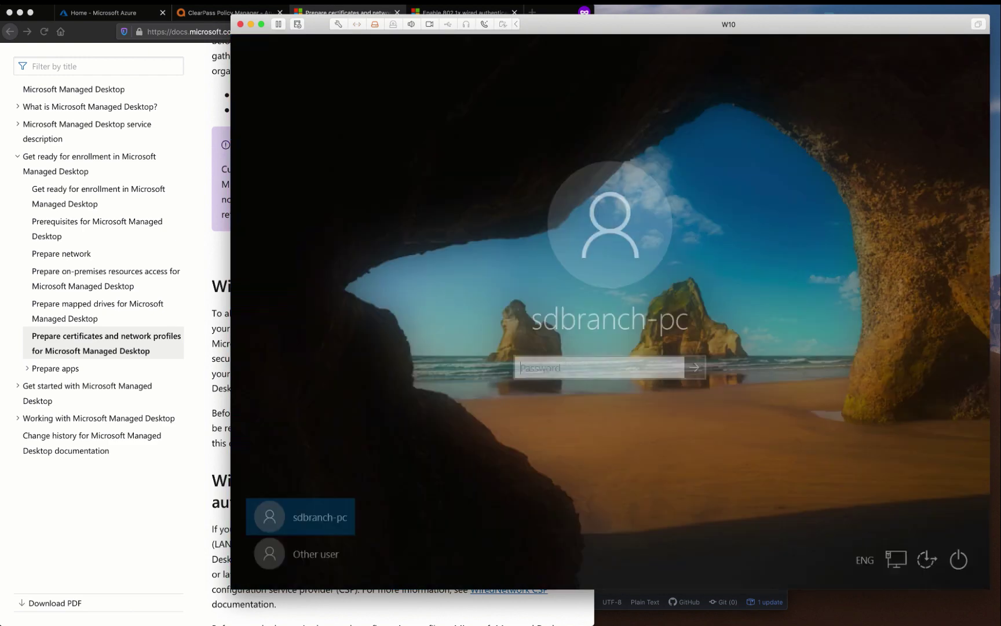
{"action": "left_click", "coordinate": [323, 549]}
{"action": "key", "text": "Tab"}
{"action": "type", "text": "•••••••••"}
{"action": "key", "text": "Return"}
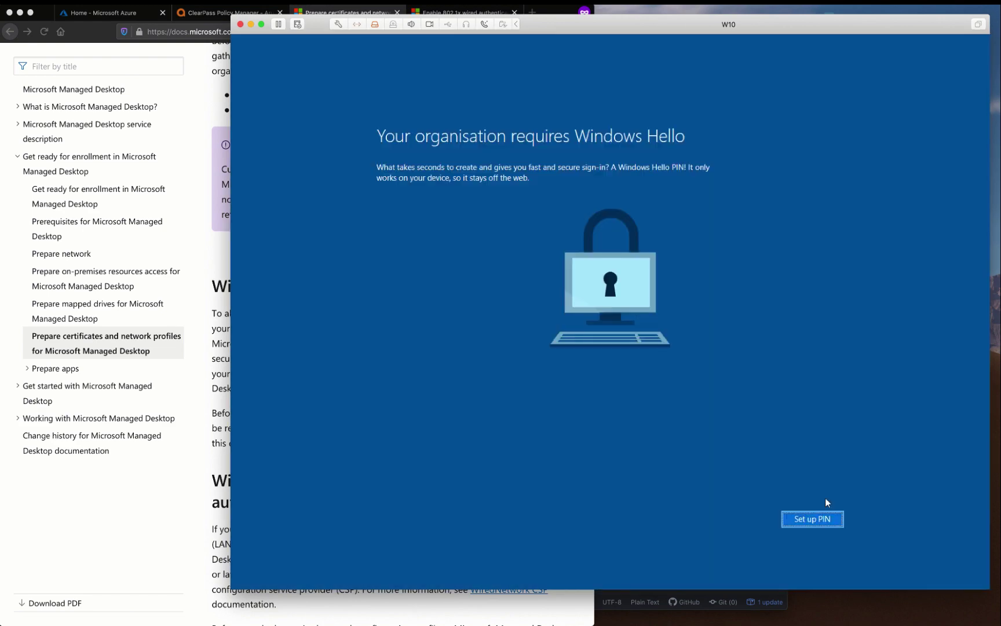
{"action": "key", "text": "Return"}
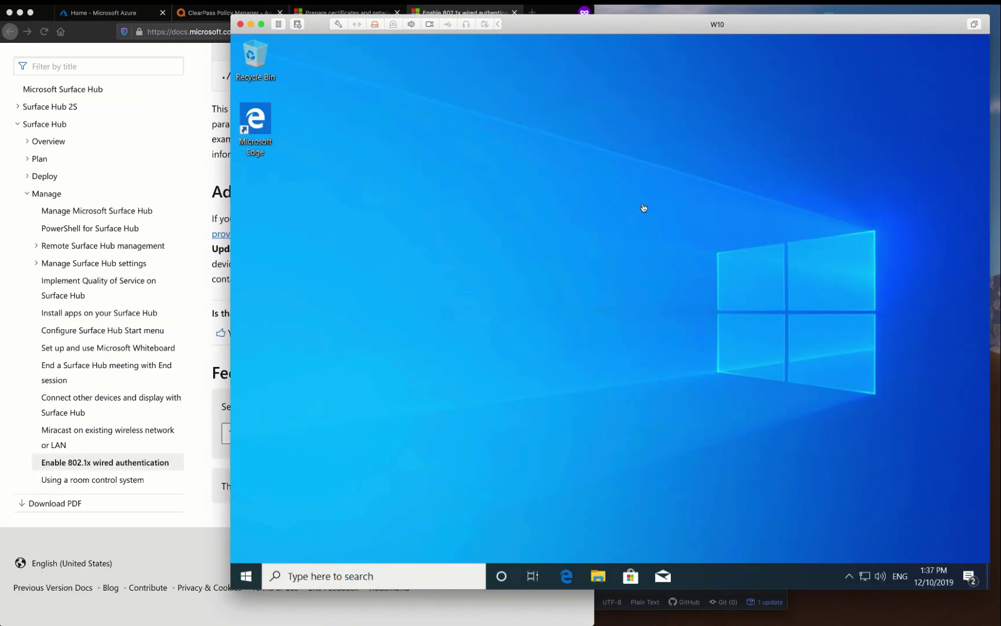
Open the management console and add the Certificates snap-in for the computer account
{"action": "key", "text": "super+r"}
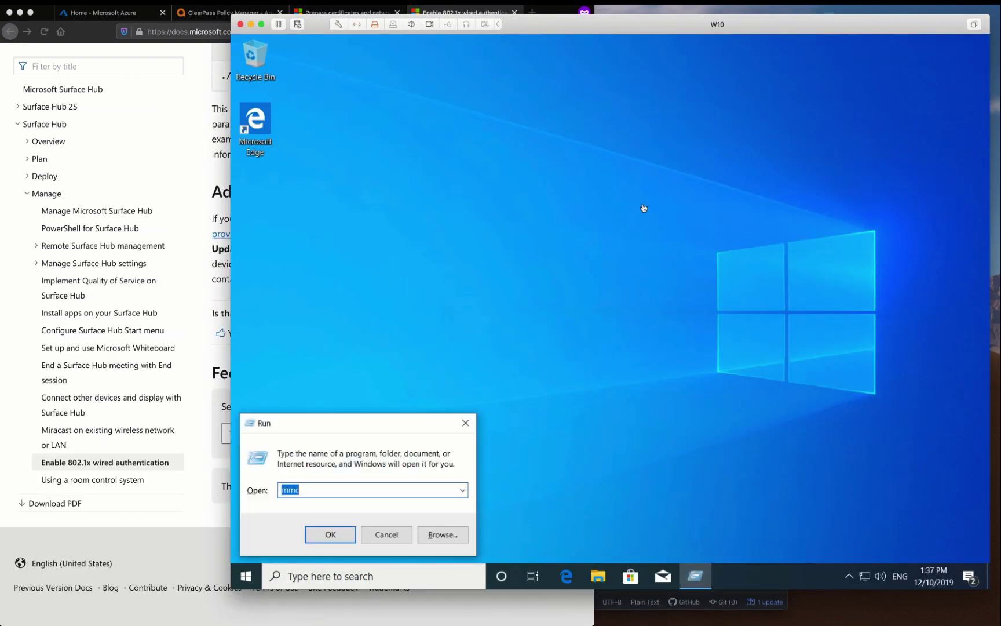
{"action": "key", "text": "Return"}
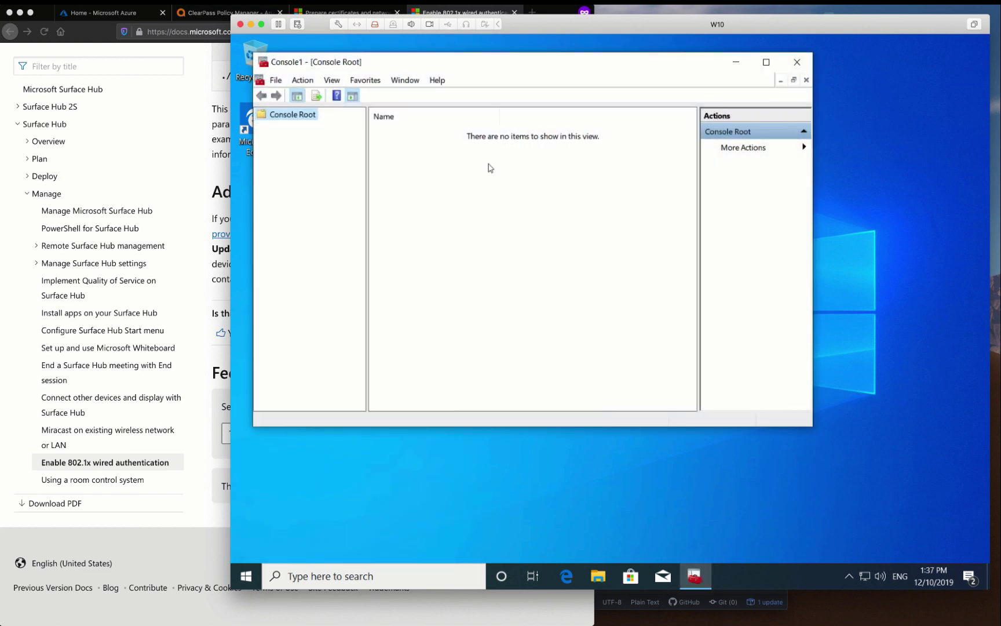
{"action": "key", "text": "ctrl+m"}
{"action": "double_click", "coordinate": [336, 182]}
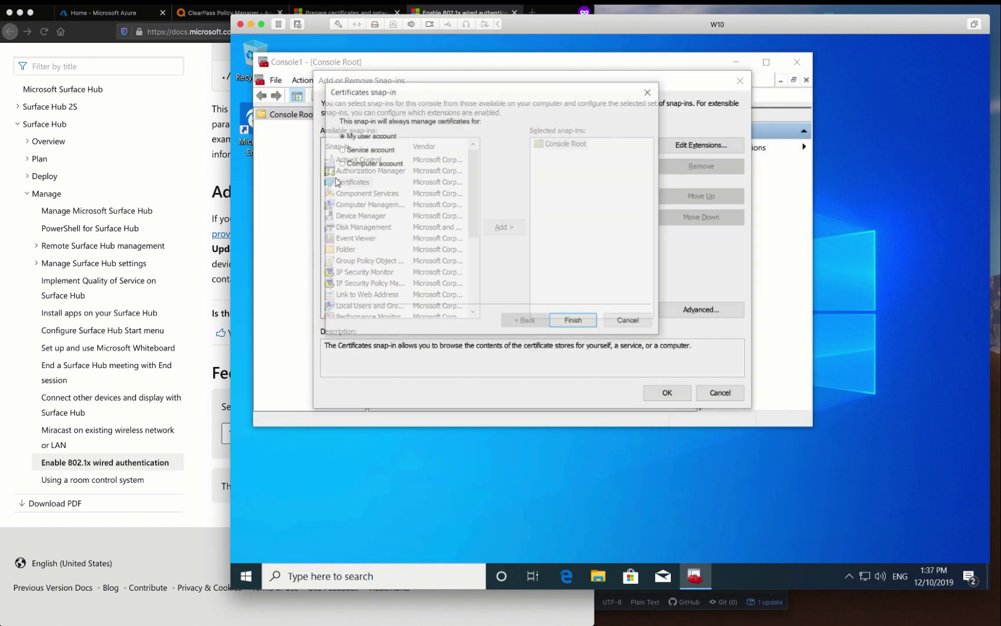
{"action": "left_click", "coordinate": [504, 226]}
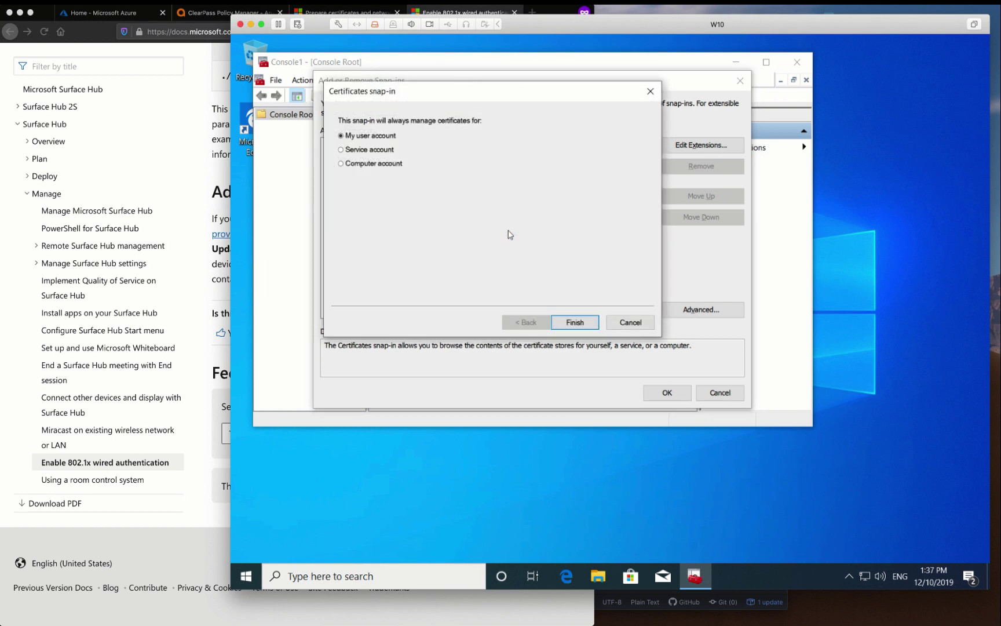
{"action": "left_click", "coordinate": [389, 165]}
{"action": "key", "text": "Return"}
{"action": "key", "text": "Return"}
{"action": "left_click", "coordinate": [678, 394]}
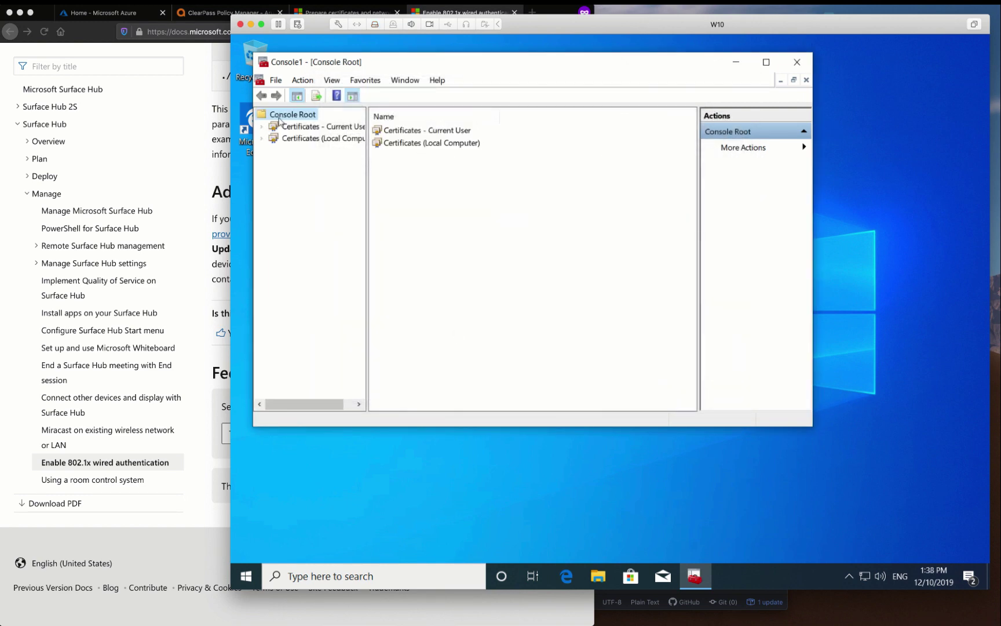
List the Local Computer Personal certificates, including the one from SCEPman-Device-Root-CA-V1
{"action": "double_click", "coordinate": [297, 129]}
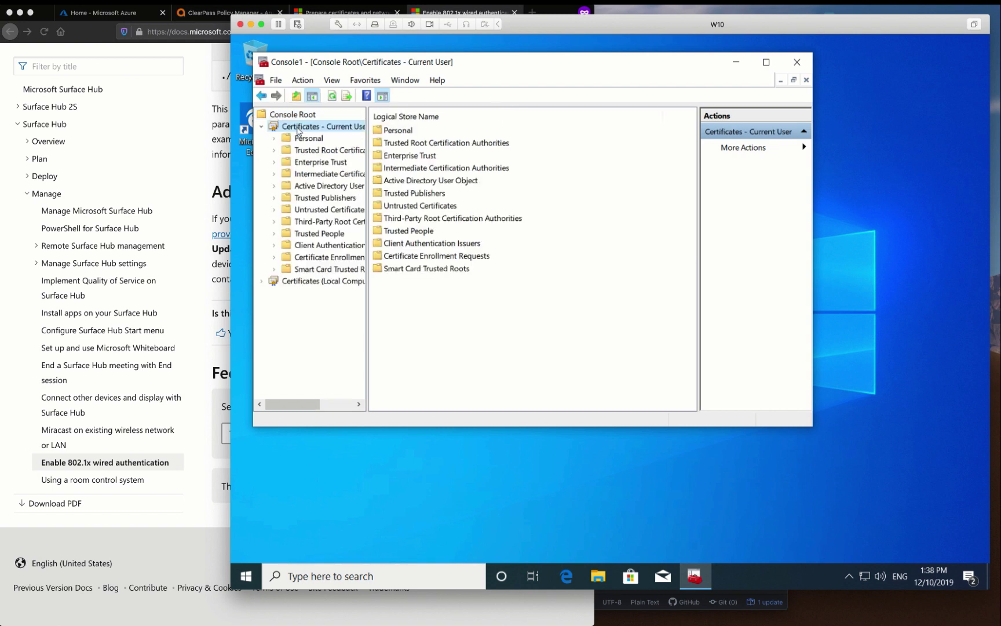
{"action": "double_click", "coordinate": [301, 138]}
{"action": "left_click", "coordinate": [305, 151]}
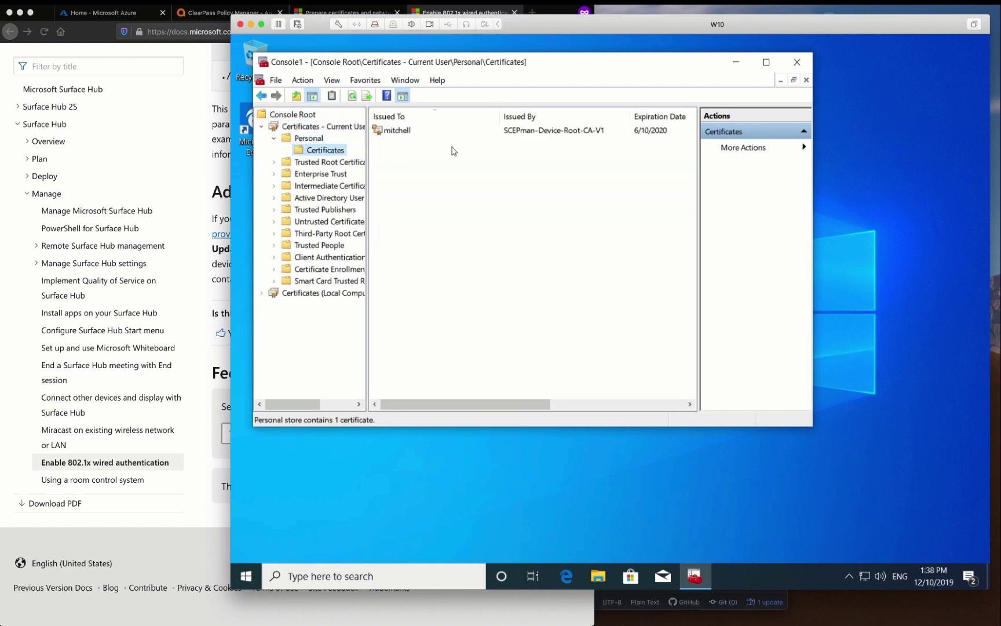
{"action": "double_click", "coordinate": [274, 293]}
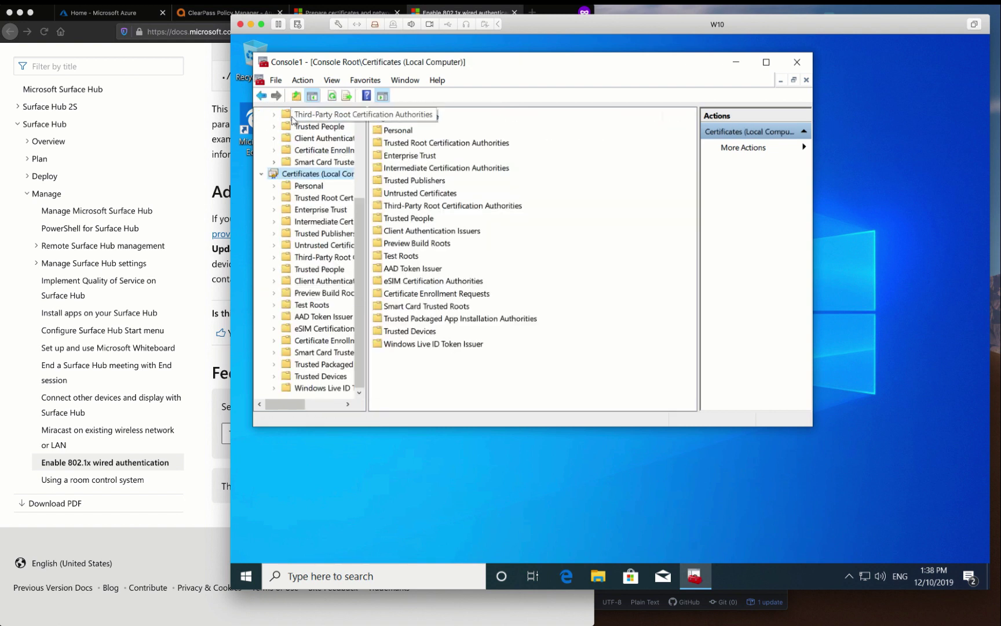
{"action": "double_click", "coordinate": [308, 186]}
{"action": "left_click", "coordinate": [316, 199]}
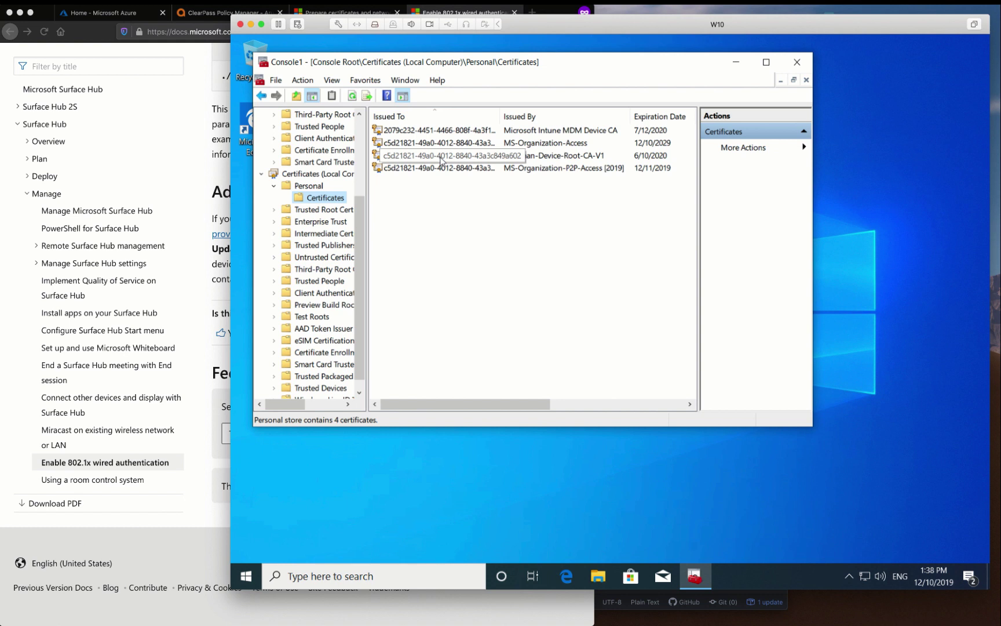
Open Network Connections with ncpa.cpl and check the Ethernet connection's properties
{"action": "key", "text": "super+r"}
{"action": "type", "text": "ncpa/.c"}
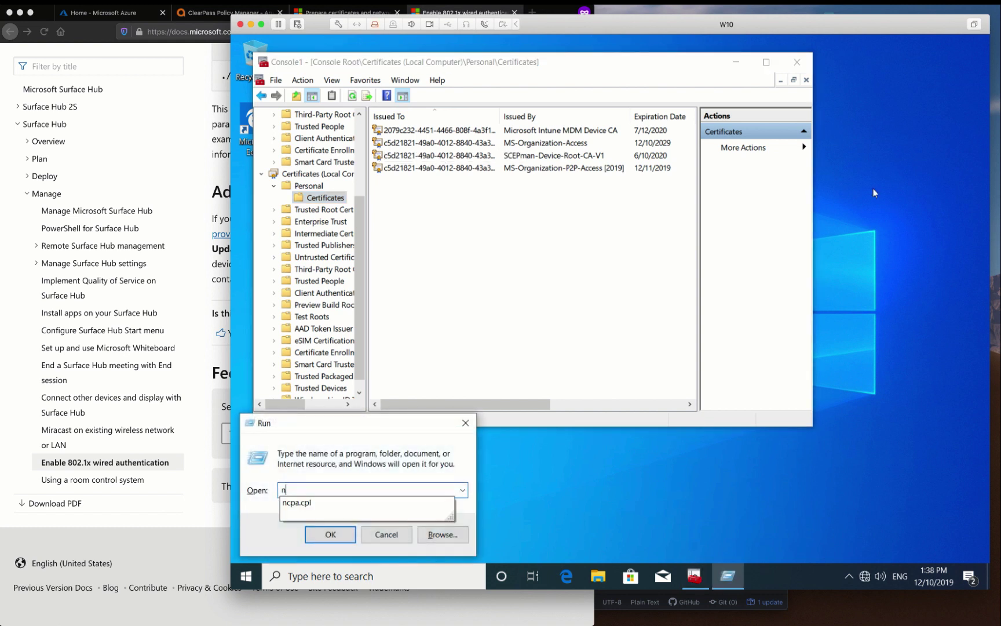
{"action": "key", "text": "BackSpace"}
{"action": "type", "text": "pl"}
{"action": "key", "text": "Return"}
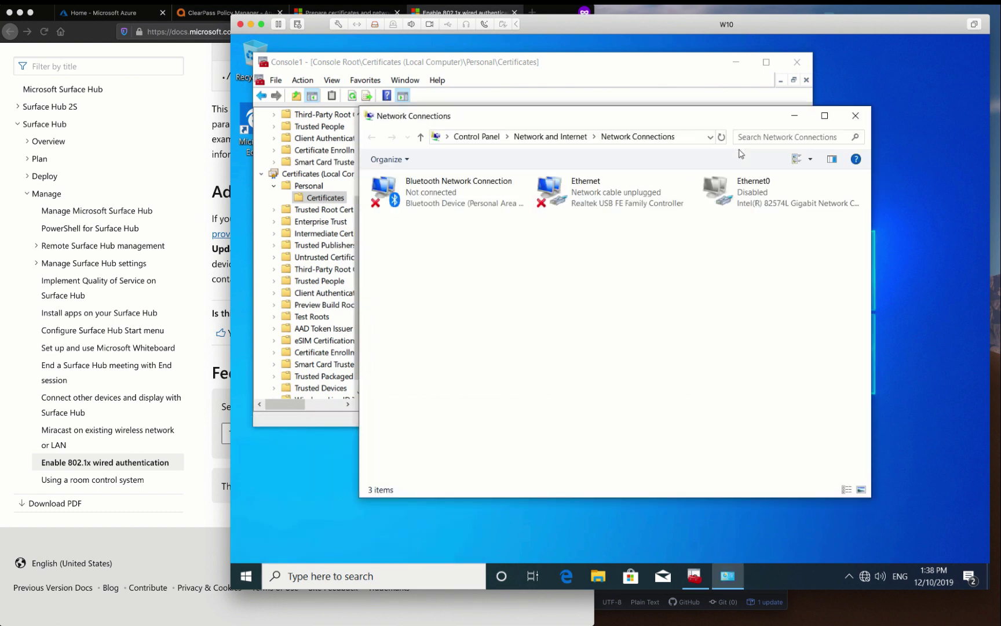
{"action": "left_click", "coordinate": [619, 200]}
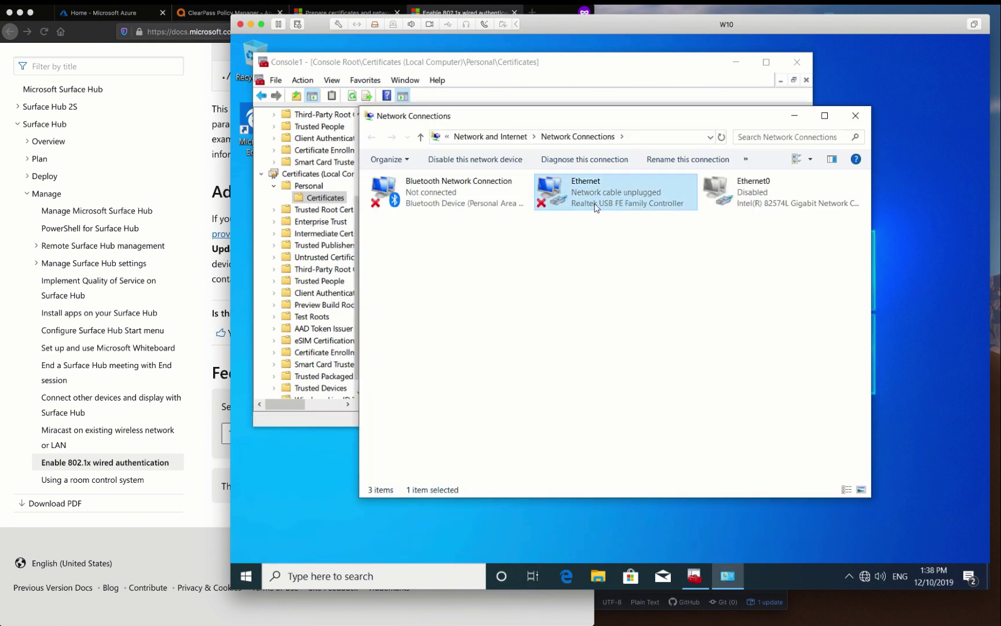
{"action": "right_click", "coordinate": [596, 208]}
{"action": "left_click", "coordinate": [618, 331]}
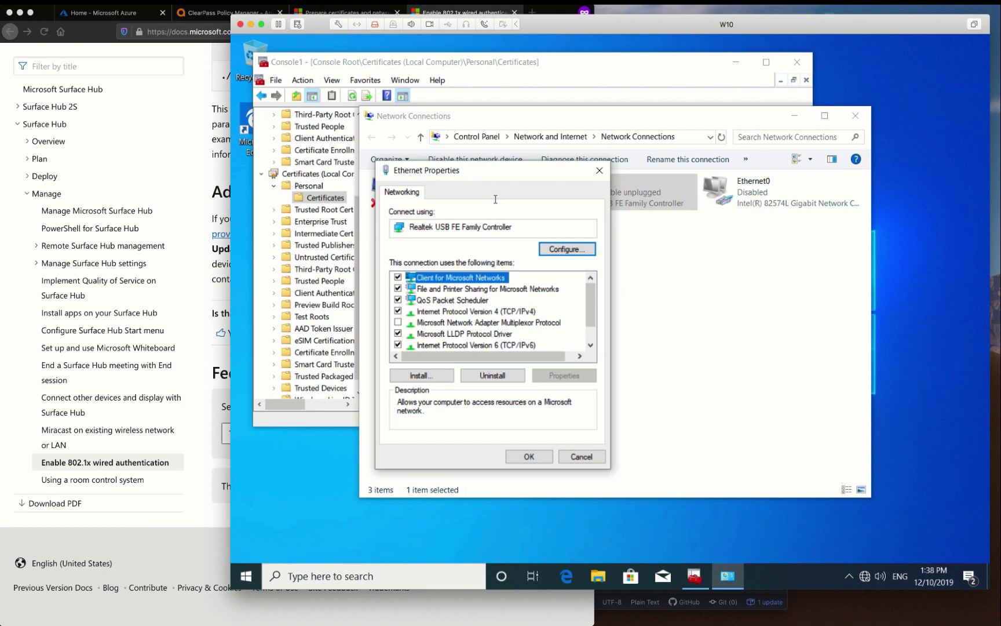
{"action": "key", "text": "Escape"}
In services.msc, start the Wired AutoConfig service and set its startup type to Automatic
{"action": "key", "text": "super+r"}
{"action": "type", "text": "se"}
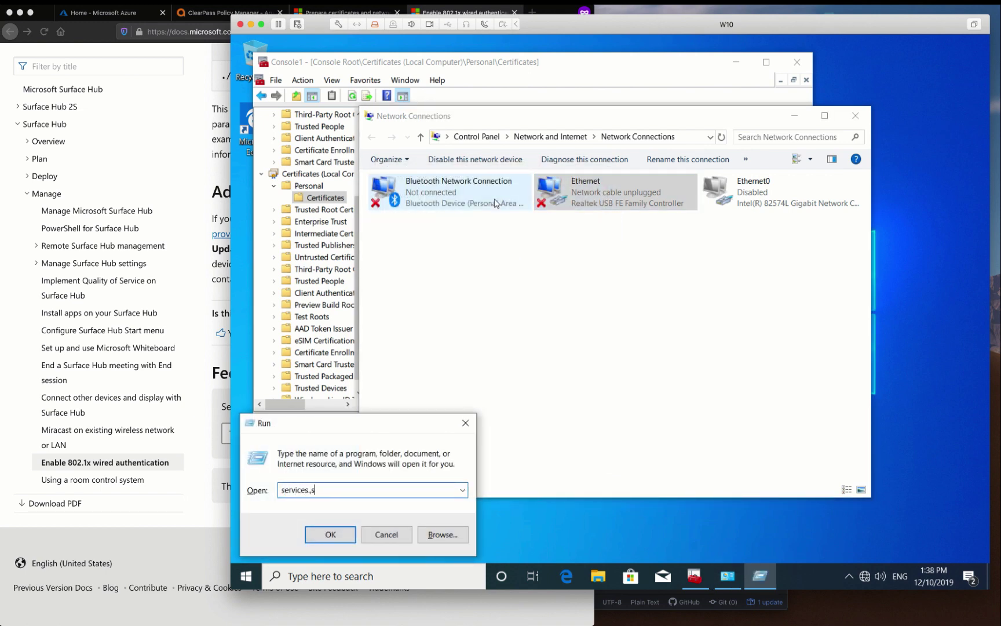
{"action": "type", "text": "rvices.msc"}
{"action": "key", "text": "Return"}
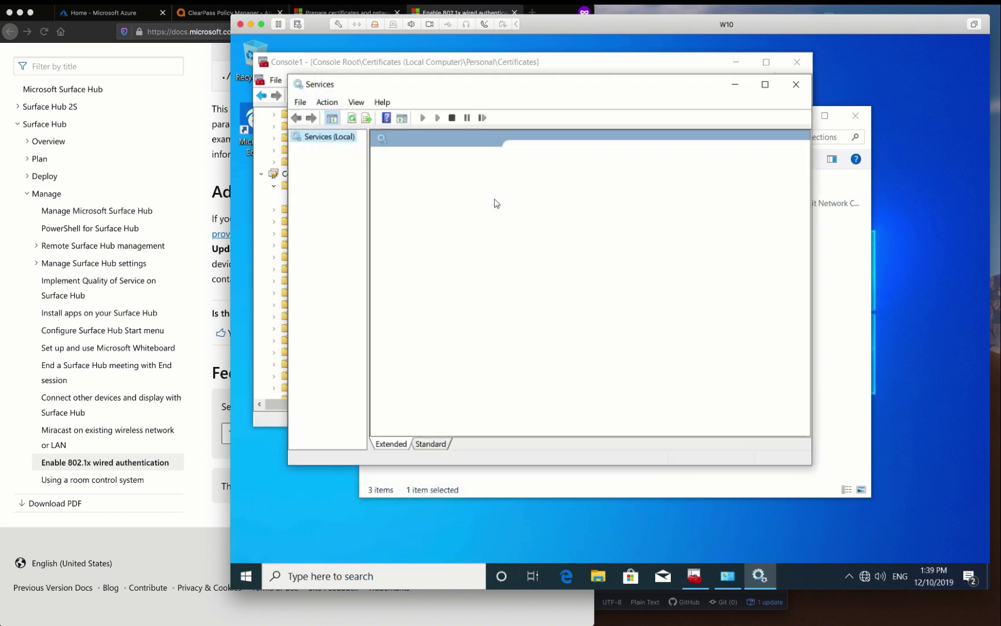
{"action": "type", "text": "wired"}
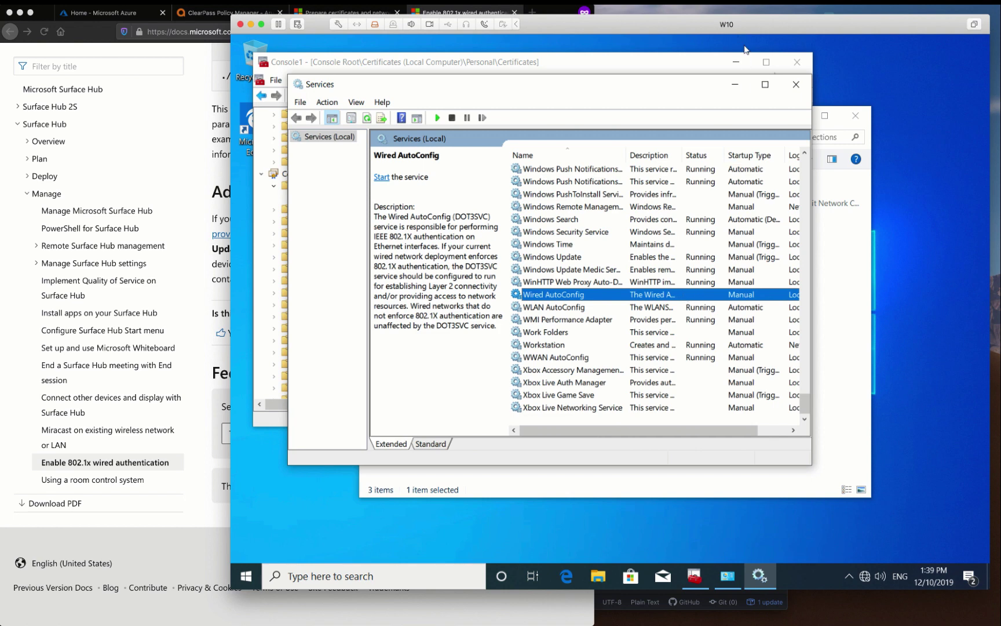
{"action": "double_click", "coordinate": [709, 85]}
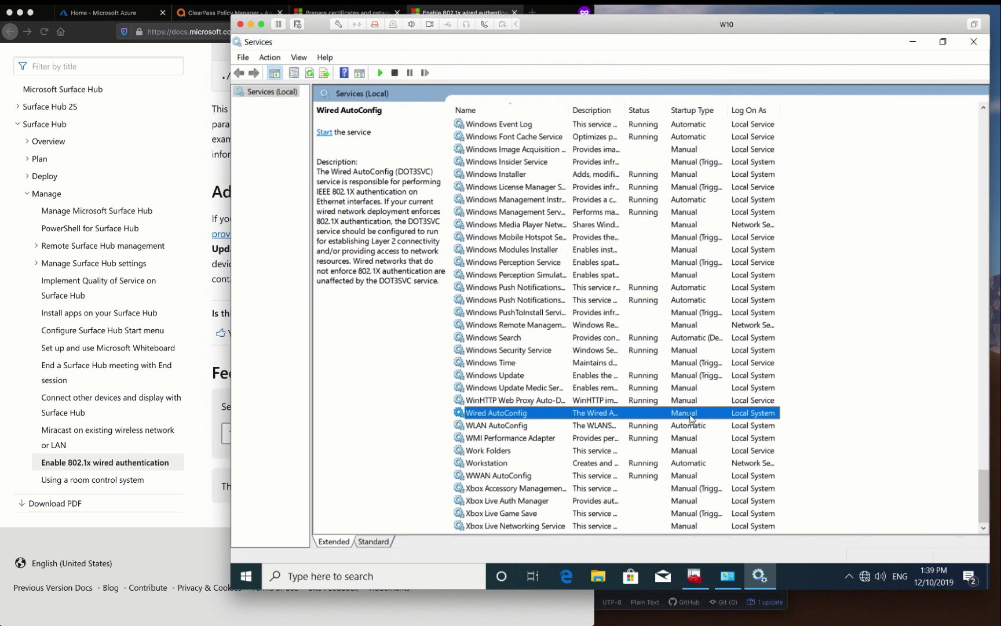
{"action": "double_click", "coordinate": [628, 413]}
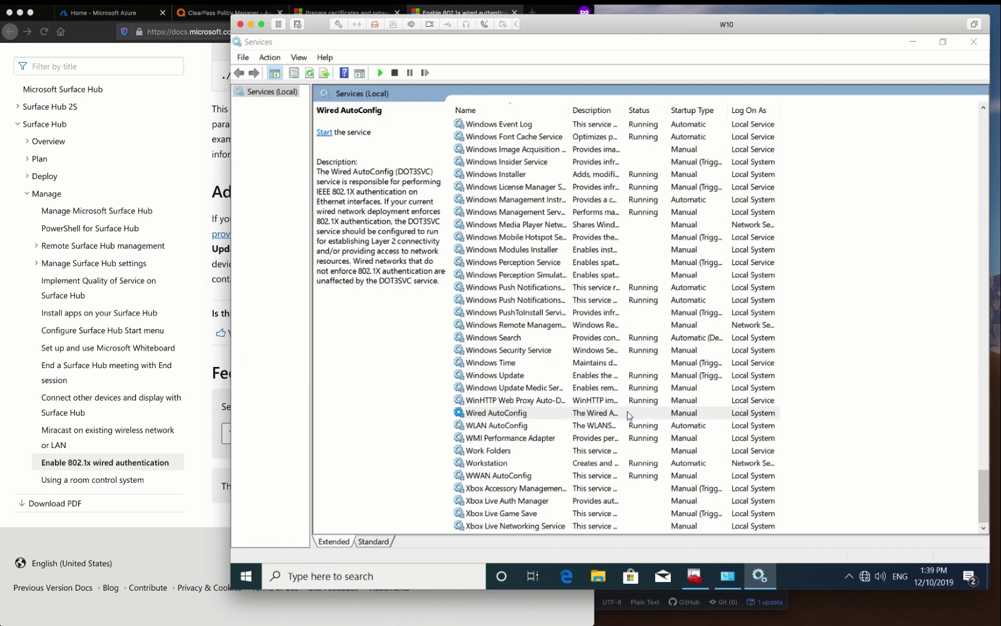
{"action": "left_click", "coordinate": [519, 354]}
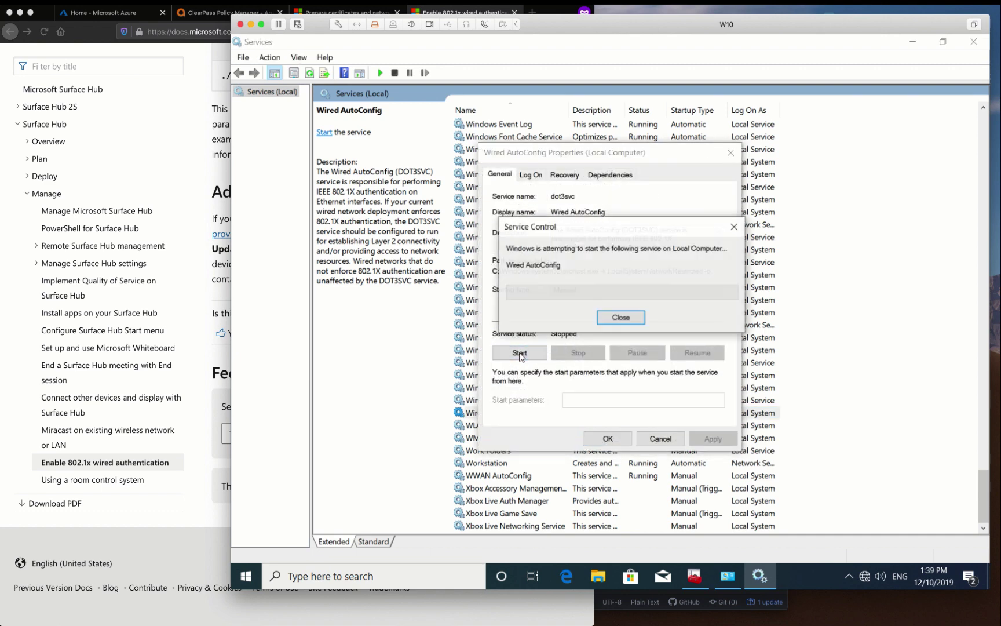
{"action": "left_click", "coordinate": [604, 289]}
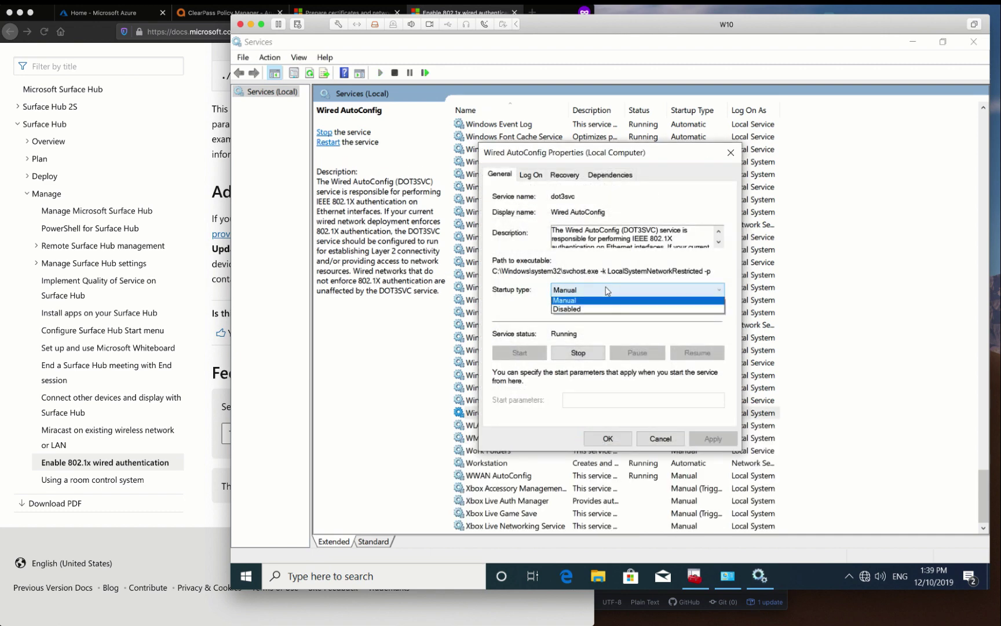
{"action": "left_click", "coordinate": [593, 308]}
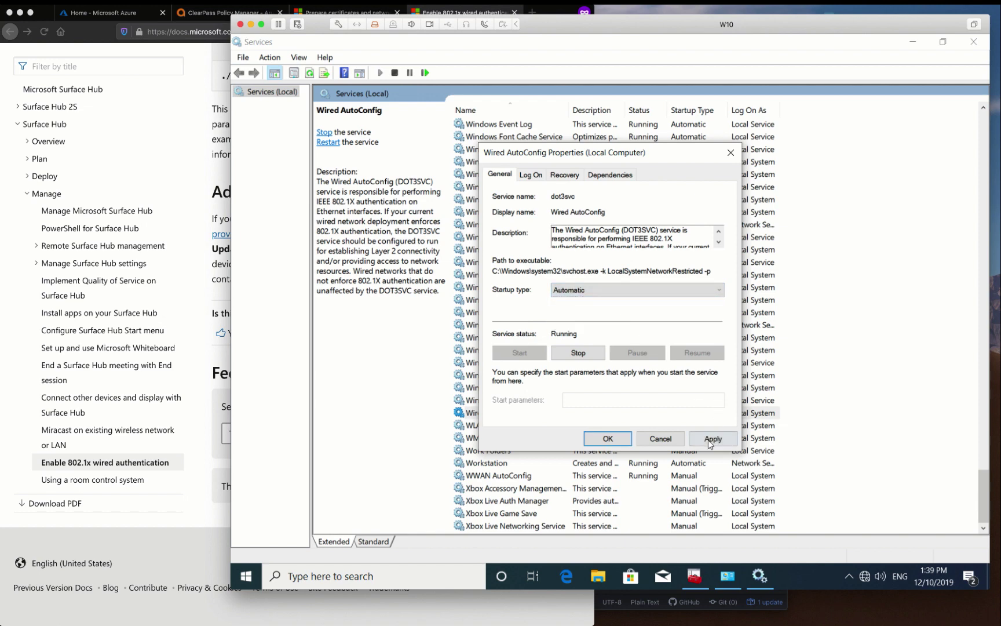
{"action": "left_click", "coordinate": [708, 440]}
{"action": "left_click", "coordinate": [622, 440]}
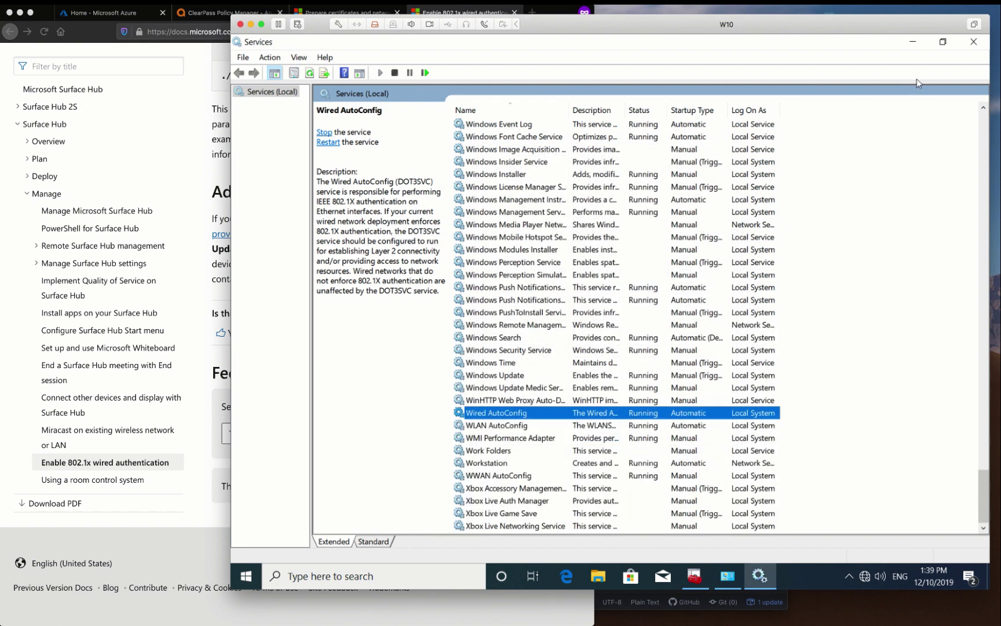
Set the Ethernet connection's authentication method to Microsoft: Smart Card or other certificate
{"action": "left_click", "coordinate": [972, 42]}
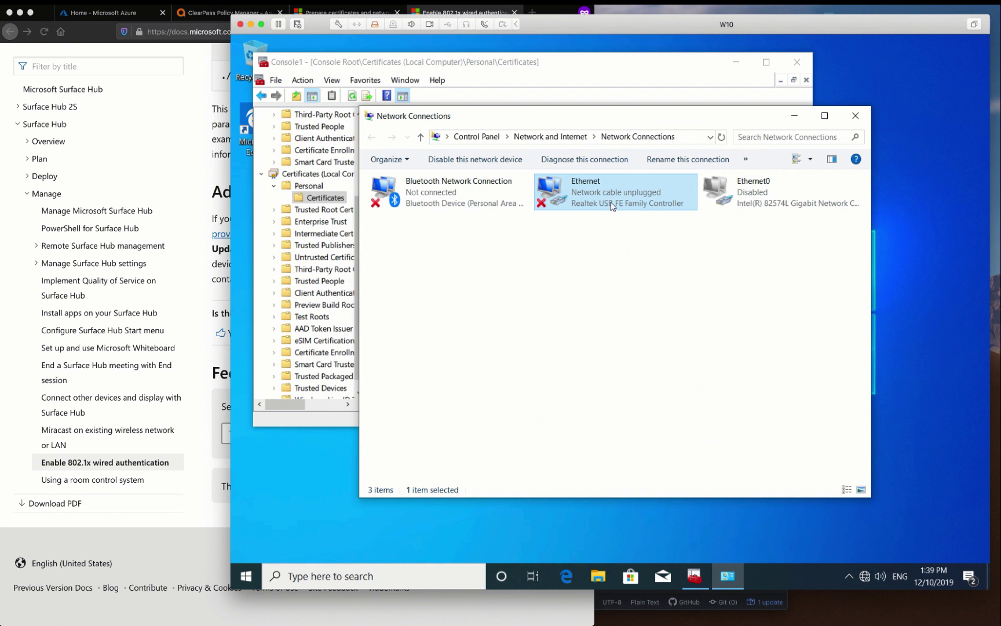
{"action": "double_click", "coordinate": [612, 207]}
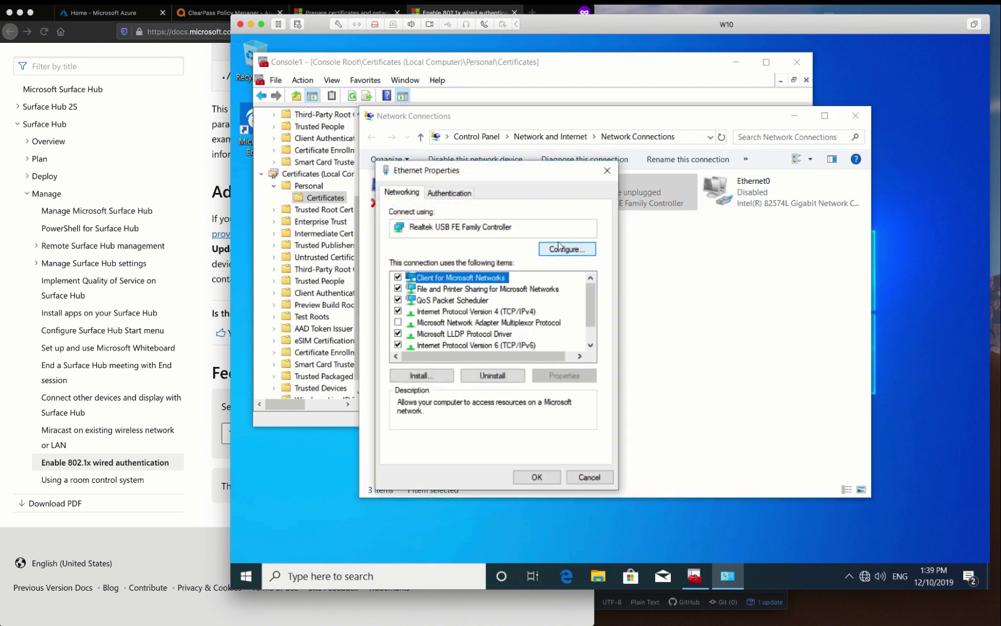
{"action": "left_click", "coordinate": [463, 194]}
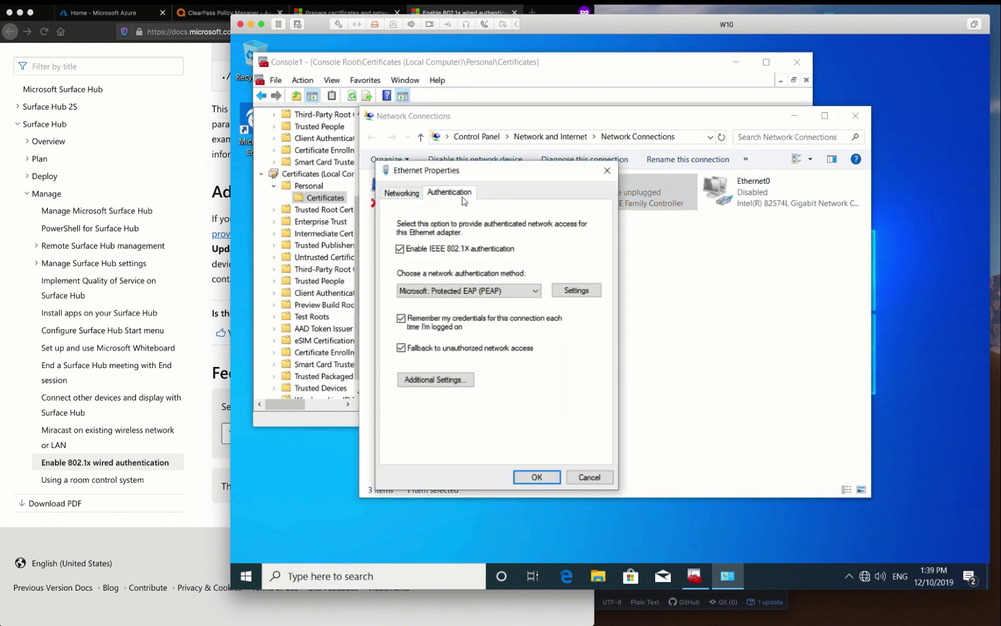
{"action": "left_click", "coordinate": [488, 294]}
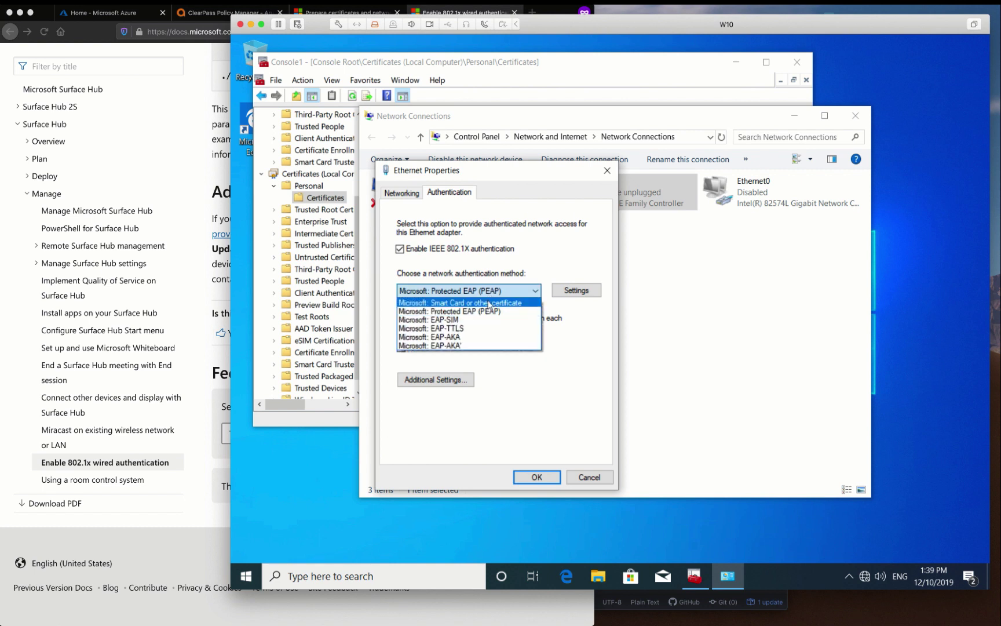
{"action": "left_click", "coordinate": [488, 303]}
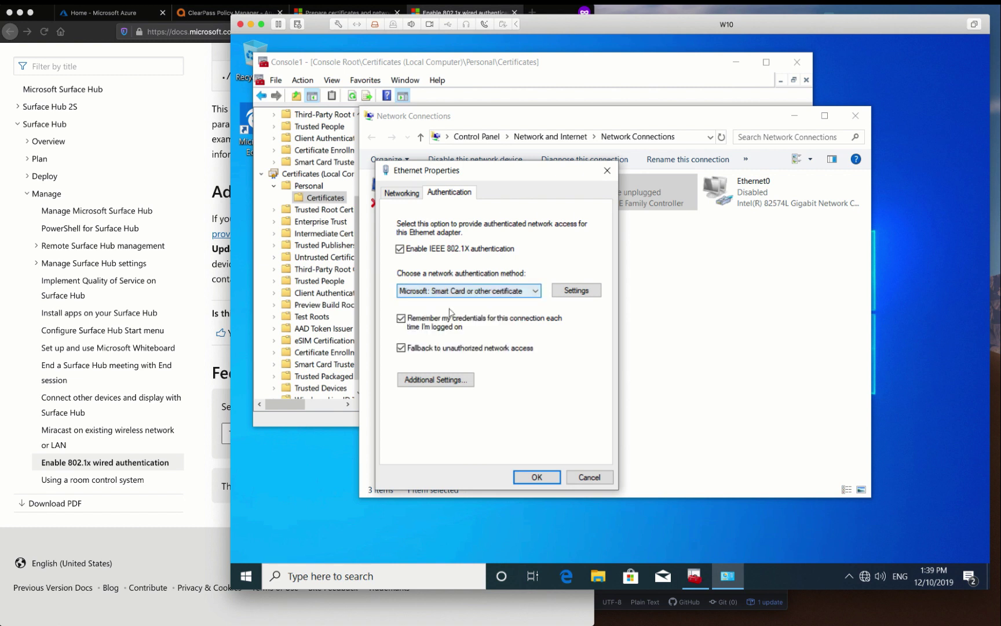
In Additional Settings, specify User authentication as the authentication mode
{"action": "left_click", "coordinate": [435, 379]}
{"action": "left_click", "coordinate": [471, 264]}
{"action": "left_click", "coordinate": [472, 280]}
{"action": "left_click", "coordinate": [469, 311]}
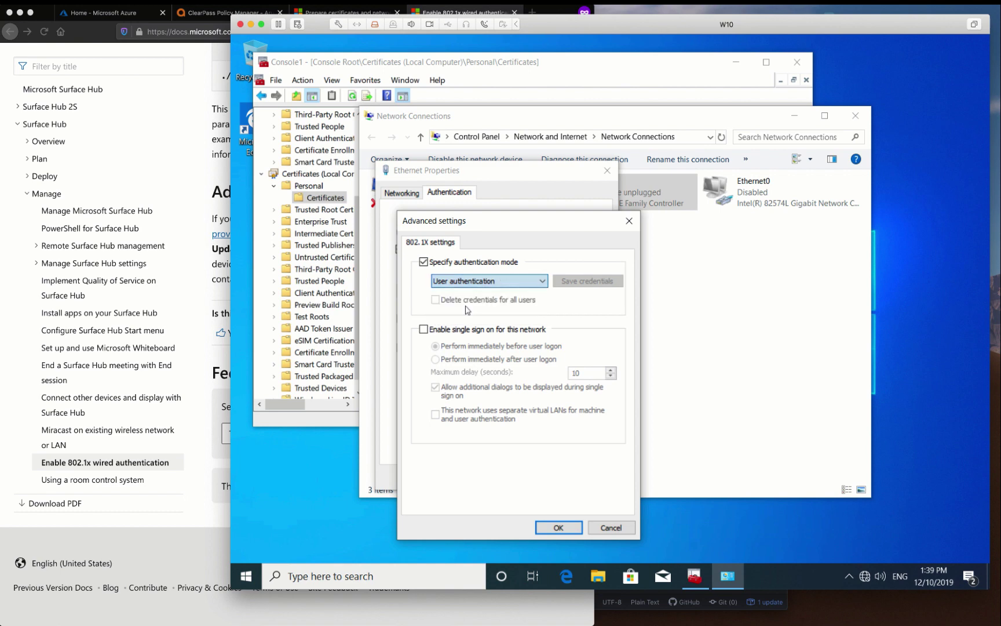
Restrict the certificate method to certificates issued by SCEPman-Device-Root-CA-V1
{"action": "left_click", "coordinate": [550, 526]}
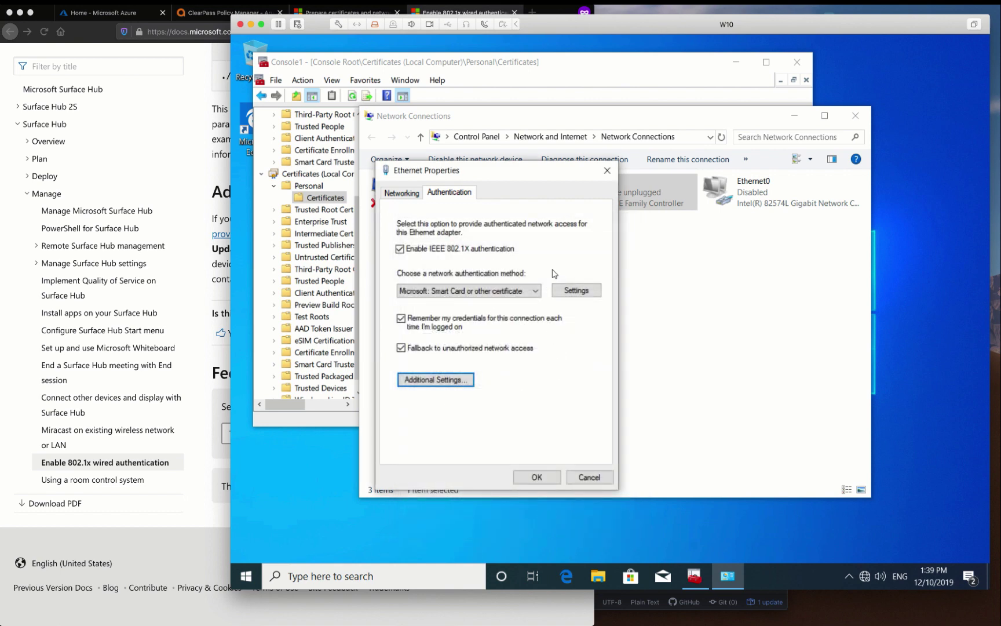
{"action": "left_click", "coordinate": [575, 290]}
{"action": "left_click", "coordinate": [579, 231]}
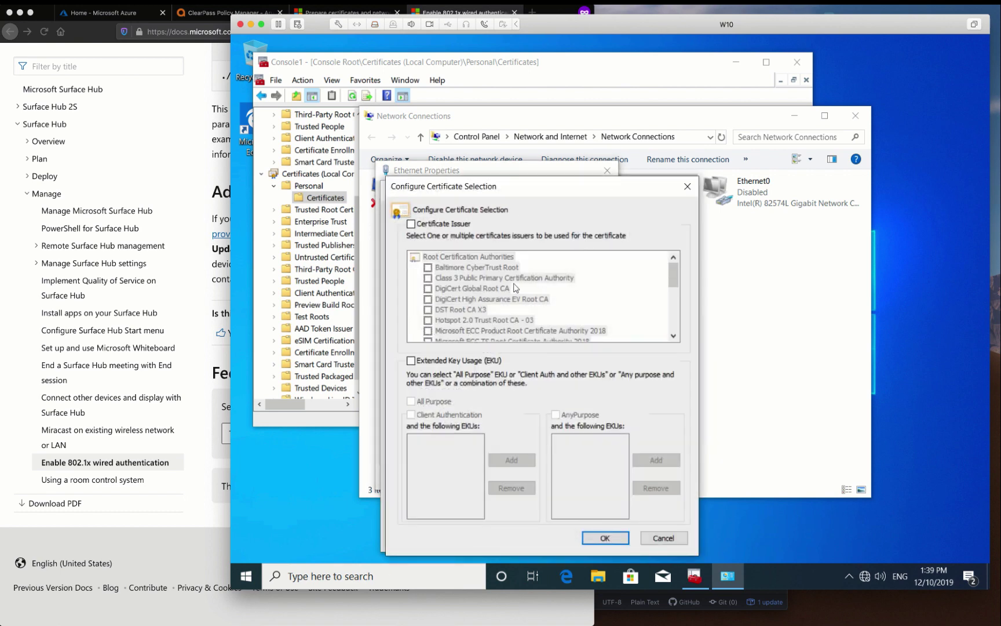
{"action": "left_click", "coordinate": [449, 224]}
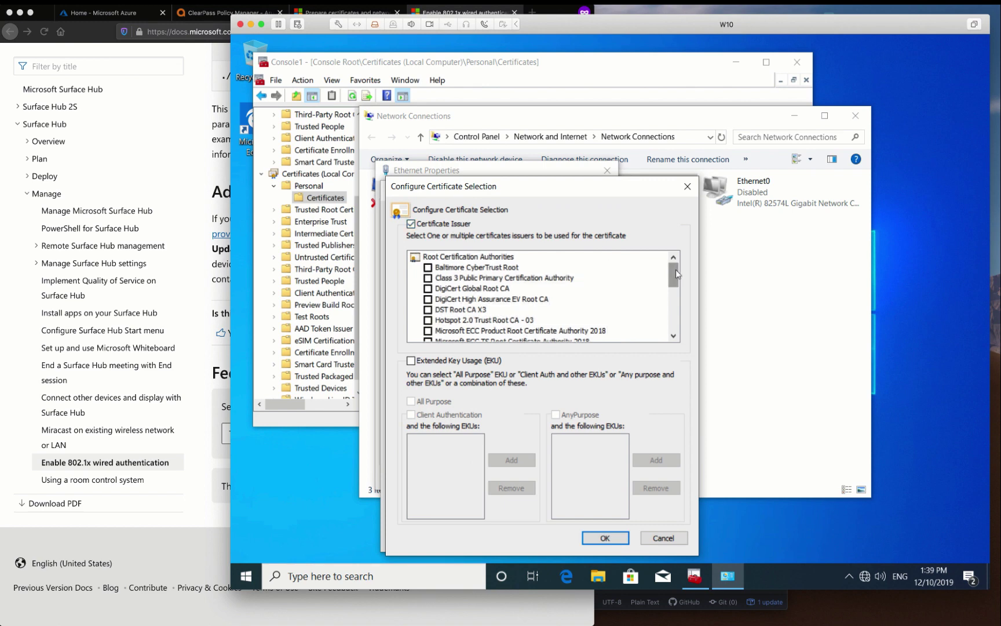
{"action": "left_click_drag", "start_coordinate": [675, 274], "coordinate": [682, 333]}
{"action": "left_click", "coordinate": [428, 267]}
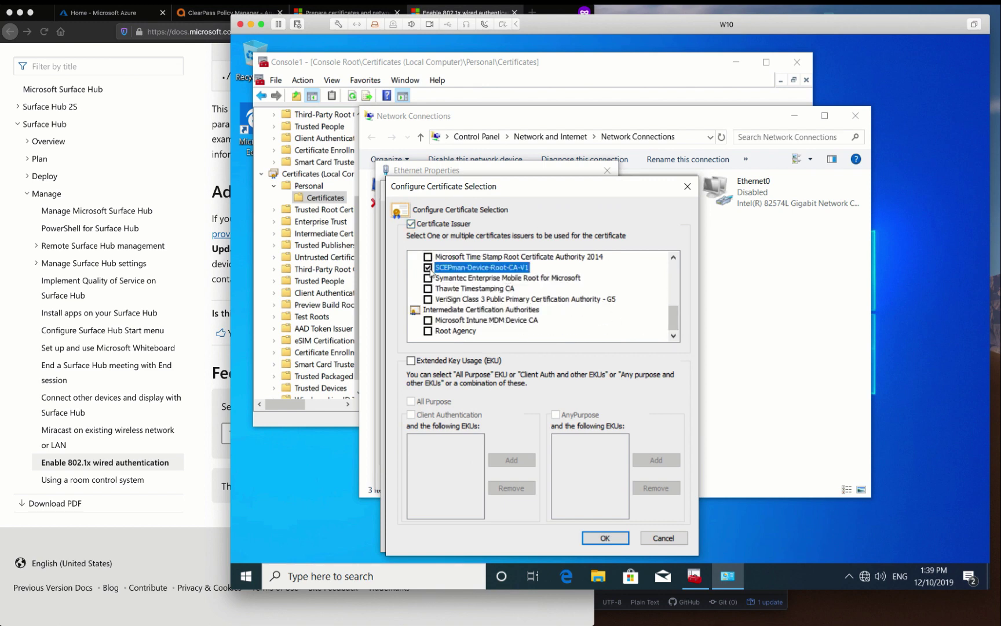
{"action": "left_click", "coordinate": [605, 537]}
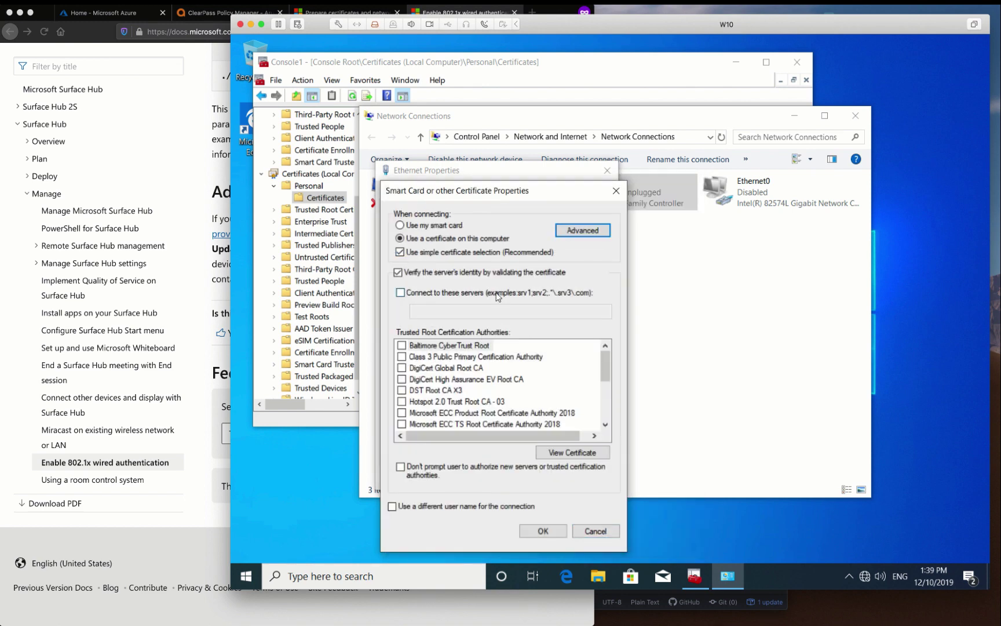
Connect only to clearpass.sdbranch.nl, trust DST Root CA X3, and save the Ethernet properties
{"action": "left_click", "coordinate": [499, 295]}
{"action": "left_click", "coordinate": [478, 313]}
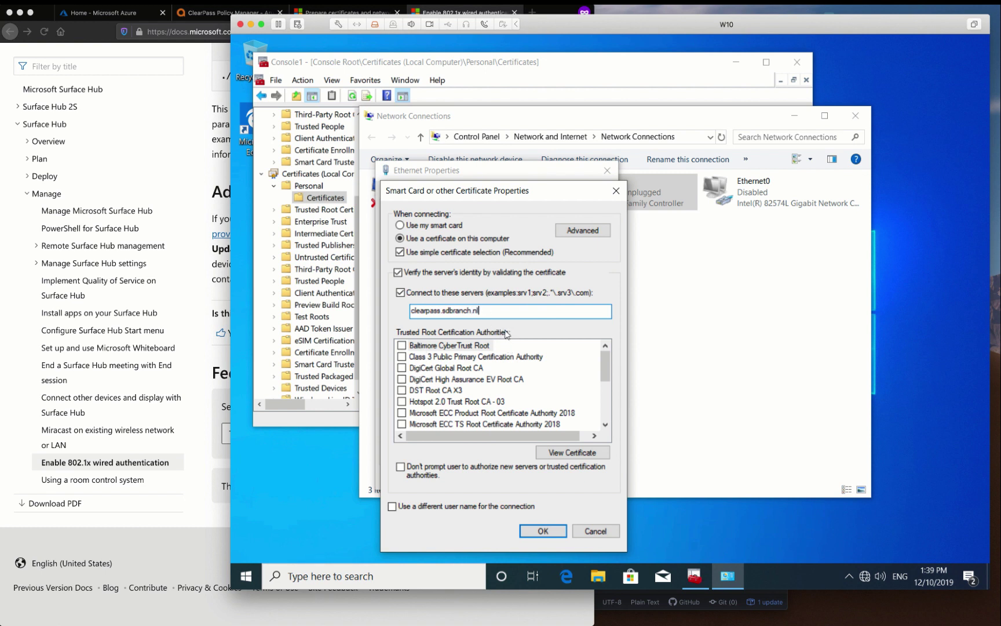
{"action": "left_click", "coordinate": [401, 389]}
{"action": "left_click", "coordinate": [453, 390]}
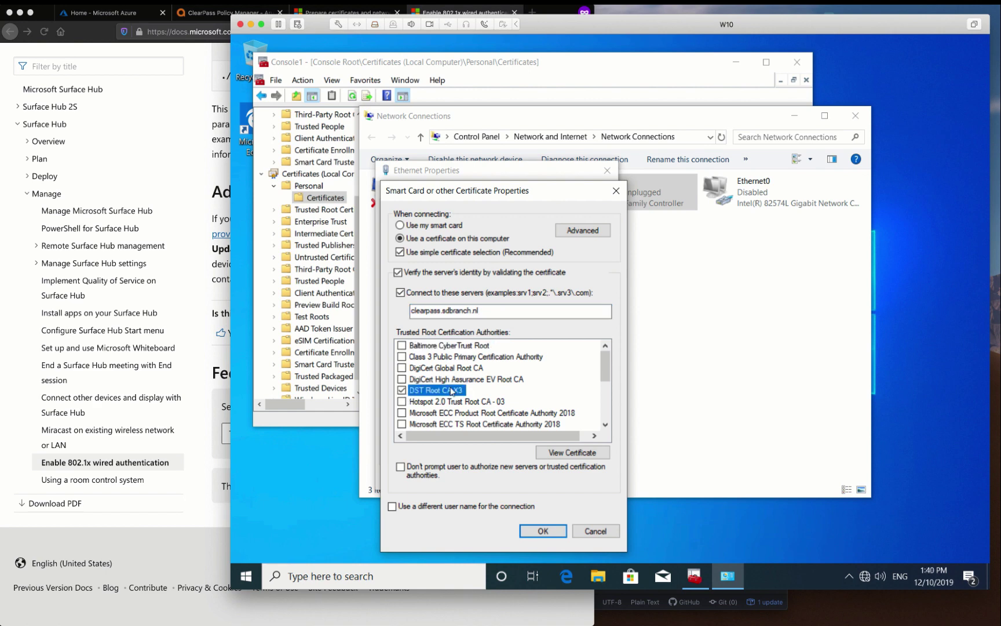
{"action": "left_click", "coordinate": [549, 532]}
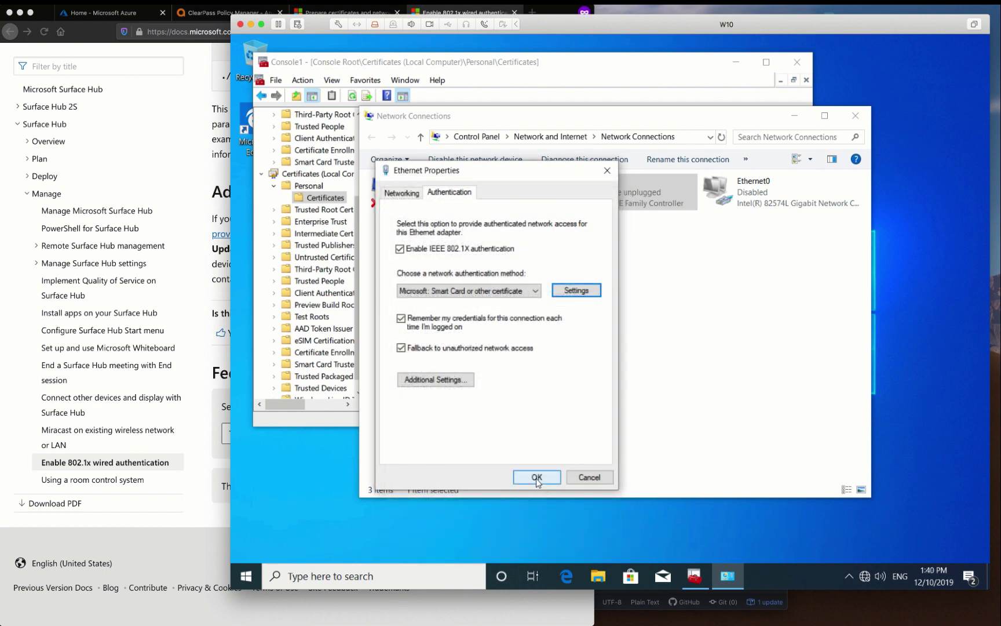
{"action": "left_click", "coordinate": [537, 477]}
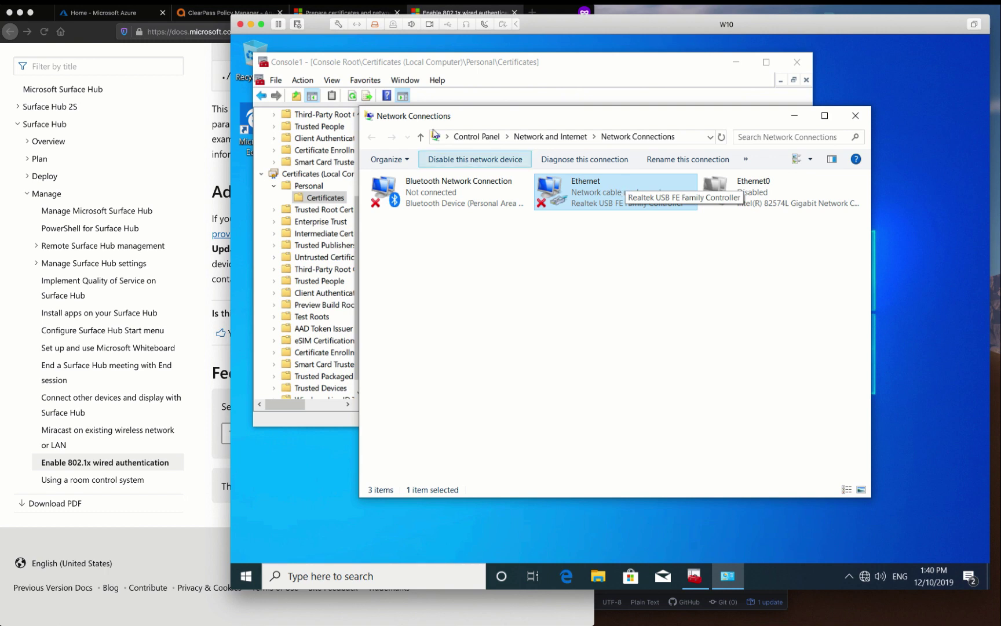
Copy the Airheads-Corp Intune User service in ClearPass's Services list and open the copy
{"action": "left_click", "coordinate": [212, 16]}
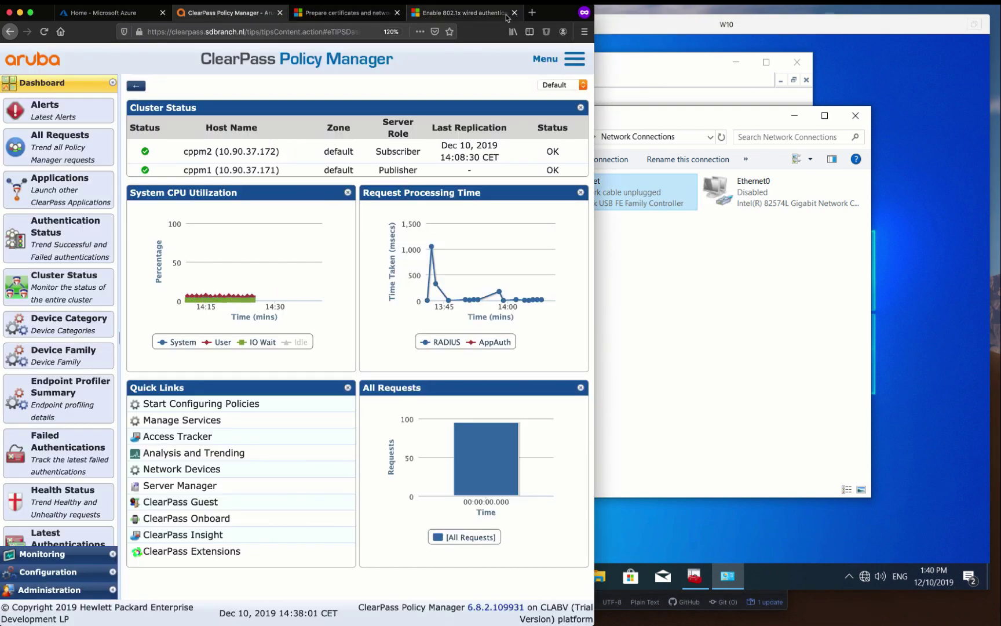
{"action": "key", "text": "ctrl+alt+Return"}
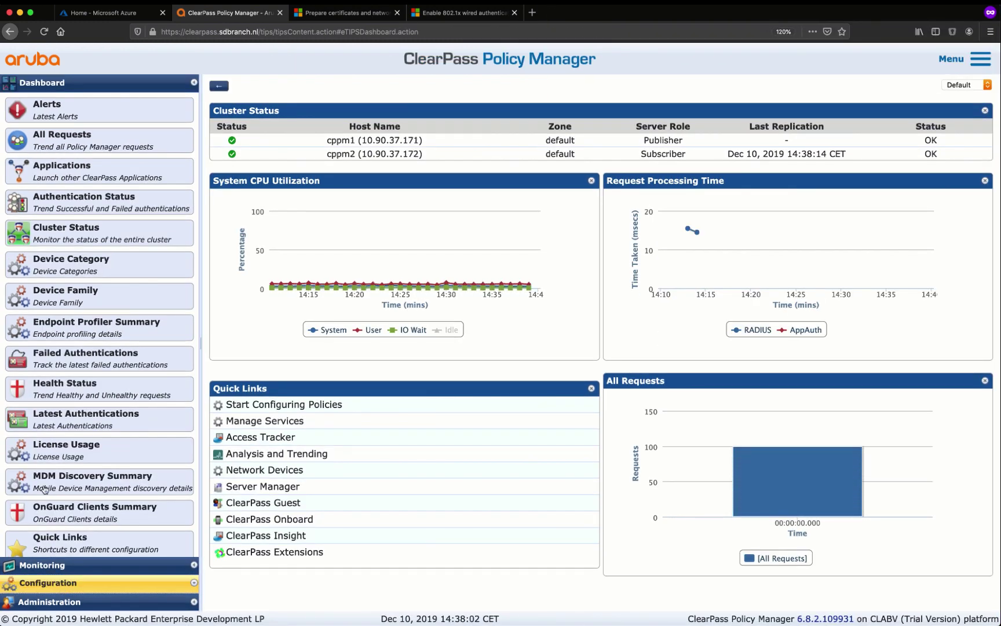
{"action": "left_click", "coordinate": [56, 584]}
{"action": "left_click", "coordinate": [41, 153]}
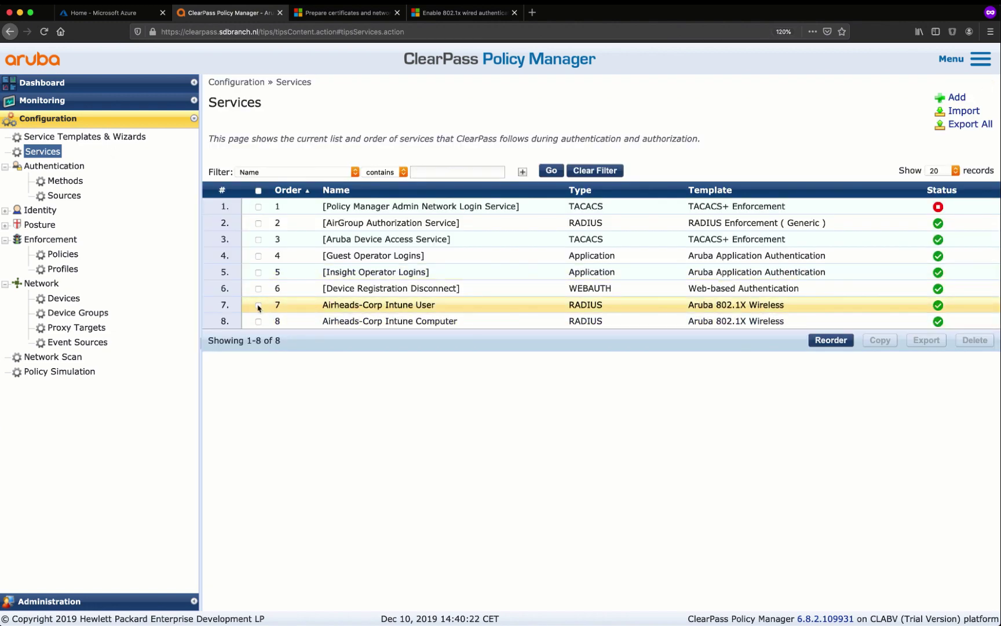
{"action": "left_click", "coordinate": [259, 306]}
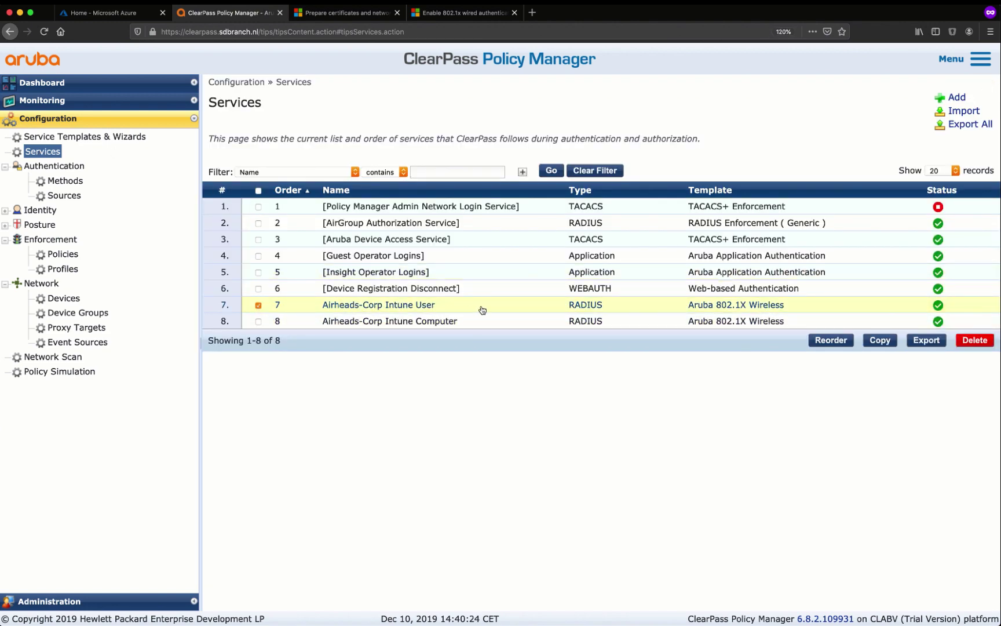
{"action": "left_click", "coordinate": [876, 342]}
{"action": "left_click", "coordinate": [420, 359]}
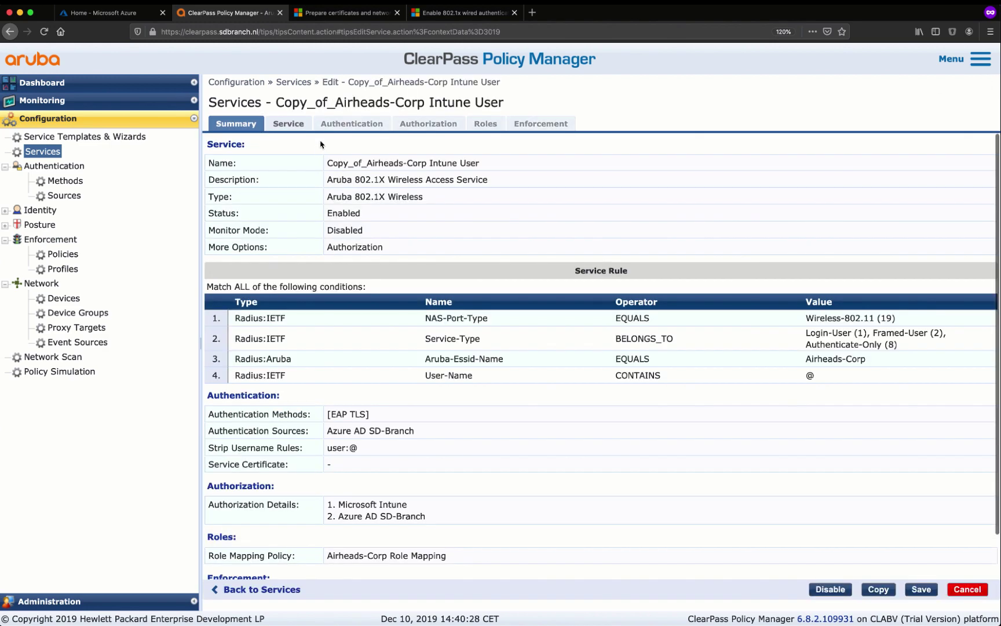
Rename the copied service to 'Airheads-Corp wired Intune User'
{"action": "left_click", "coordinate": [288, 124]}
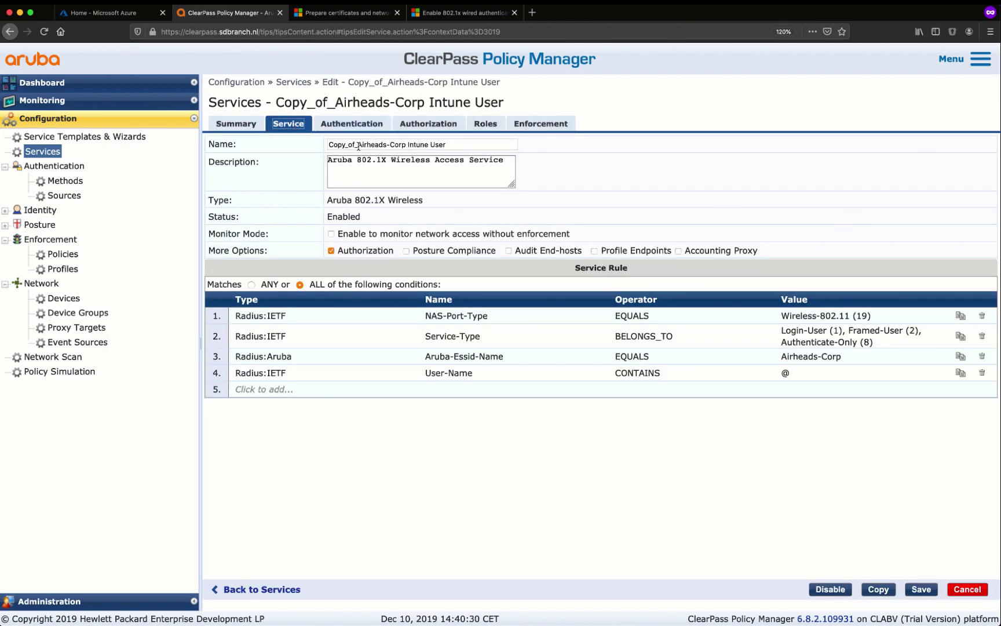
{"action": "left_click_drag", "start_coordinate": [358, 146], "coordinate": [516, 145]}
{"action": "left_click_drag", "start_coordinate": [358, 145], "coordinate": [327, 145]}
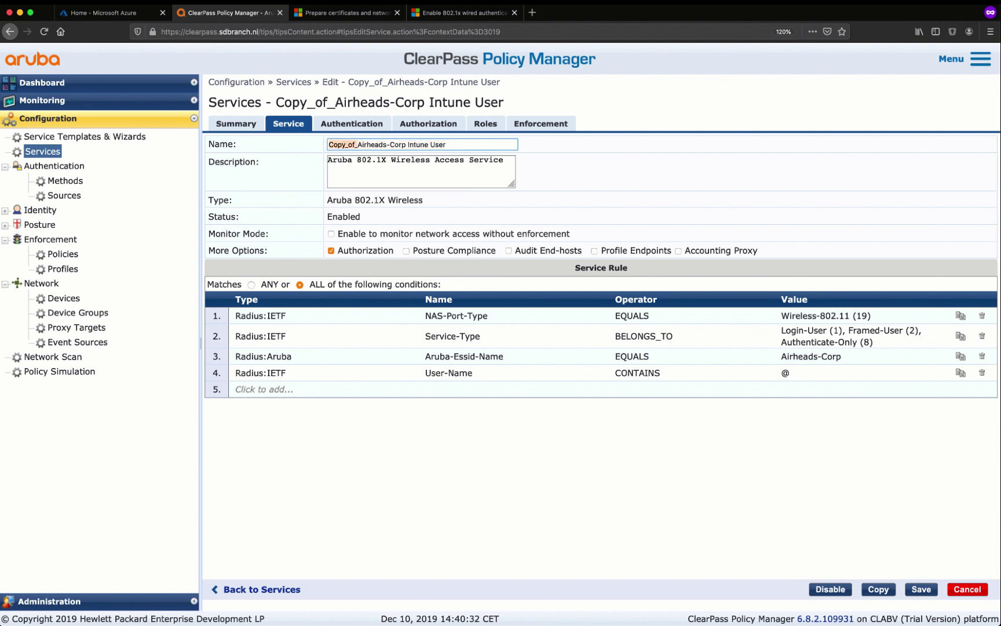
{"action": "key", "text": "BackSpace"}
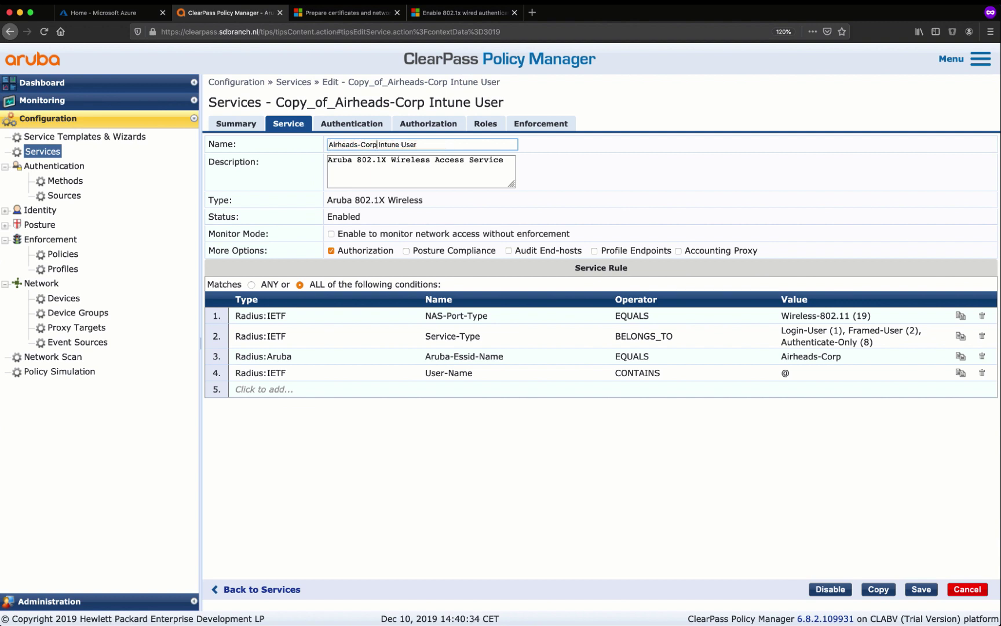
{"action": "left_click", "coordinate": [378, 145]}
{"action": "type", "text": "wired"}
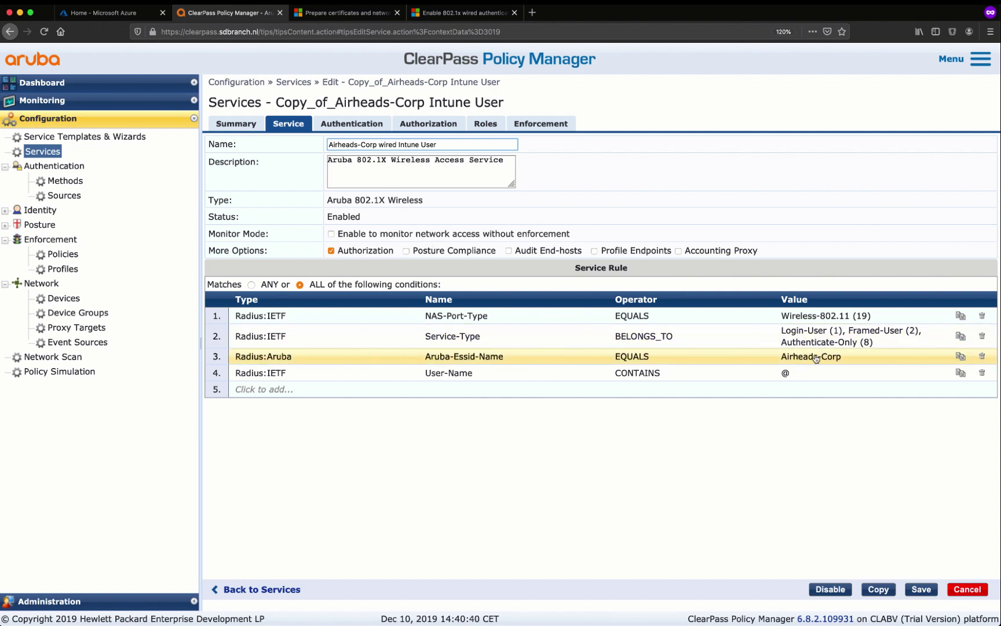
Delete the Aruba-Essid-Name rule and change NAS-Port-Type from Wireless-802.11 (19) to Ethernet (15)
{"action": "left_click", "coordinate": [982, 356]}
{"action": "left_click", "coordinate": [861, 316]}
{"action": "left_click", "coordinate": [861, 317]}
{"action": "key", "text": "BackSpace"}
{"action": "type", "text": "15"}
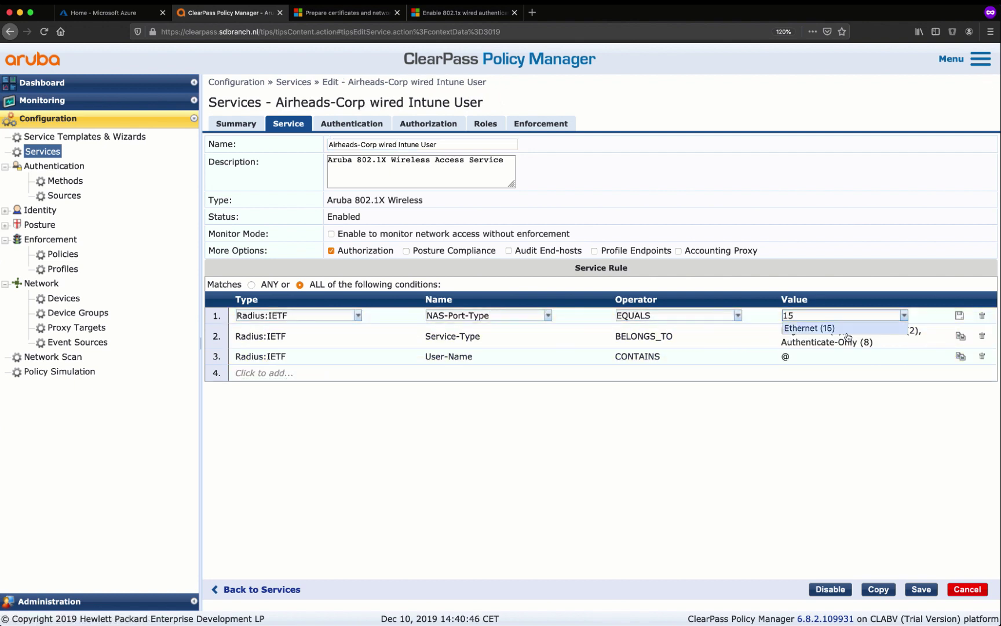
{"action": "left_click", "coordinate": [846, 328]}
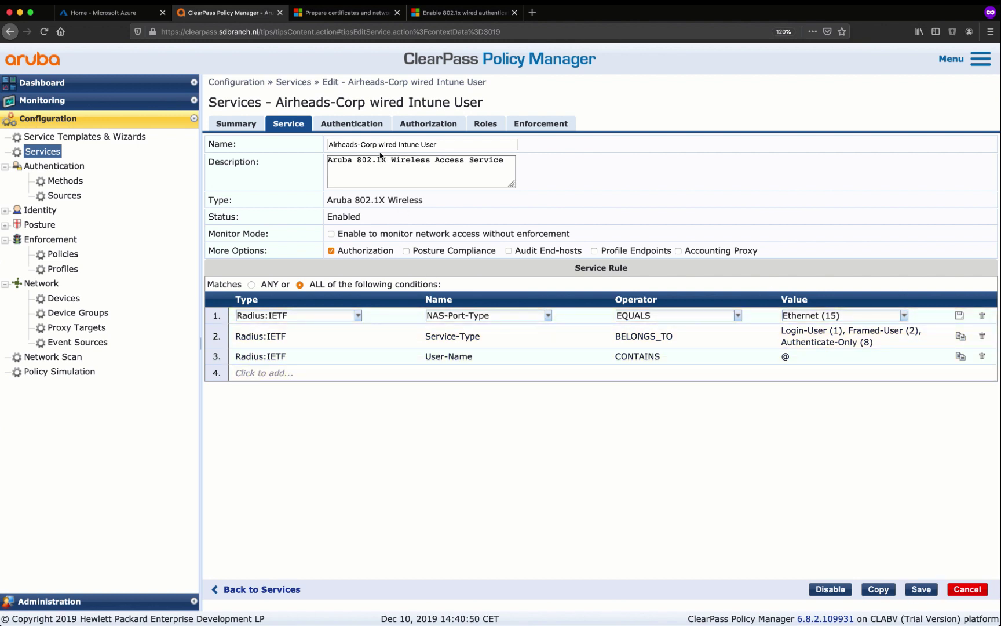
Review authentication, Azure AD SD-Branch authorization, role mapping and enforcement, then save the service
{"action": "left_click", "coordinate": [361, 123]}
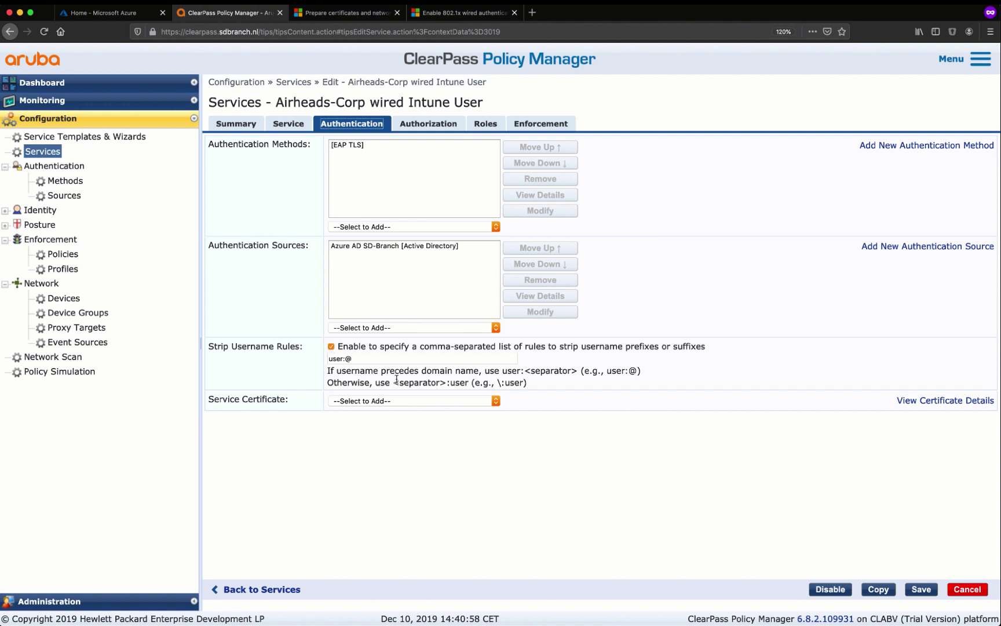
{"action": "left_click", "coordinate": [450, 126]}
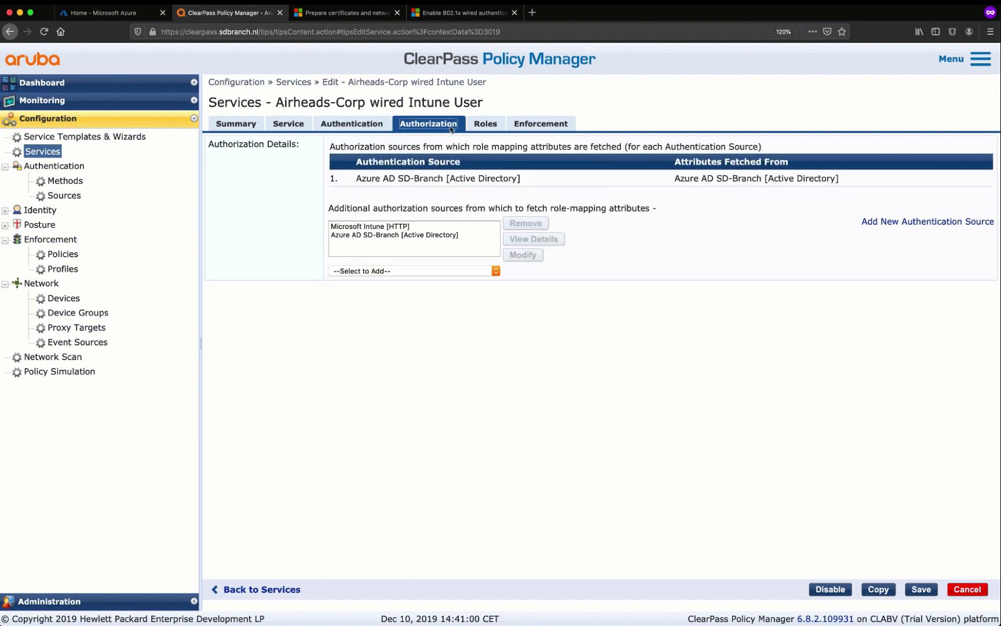
{"action": "left_click", "coordinate": [391, 236]}
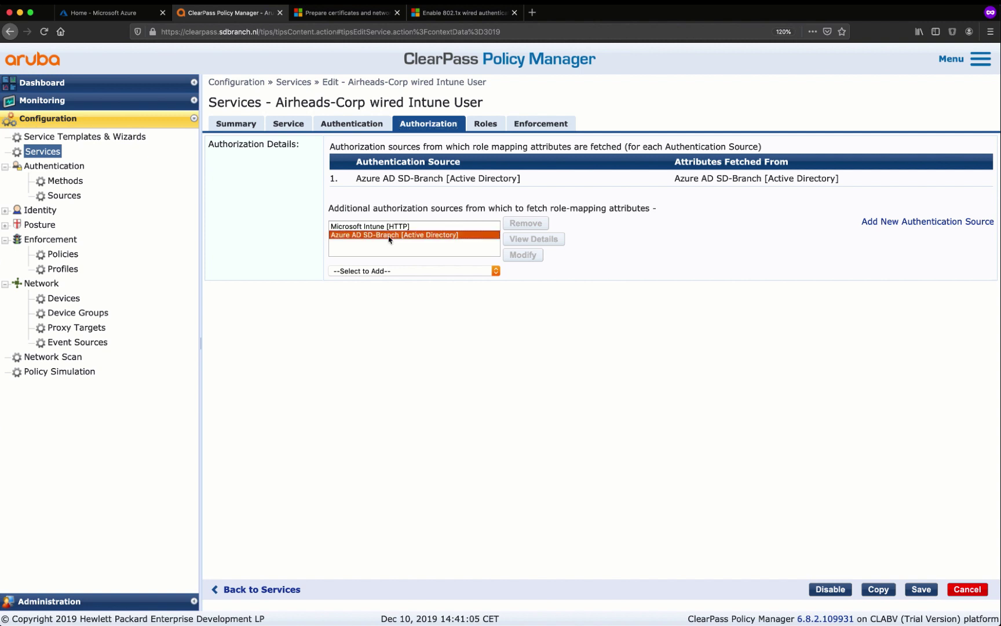
{"action": "left_click", "coordinate": [496, 124]}
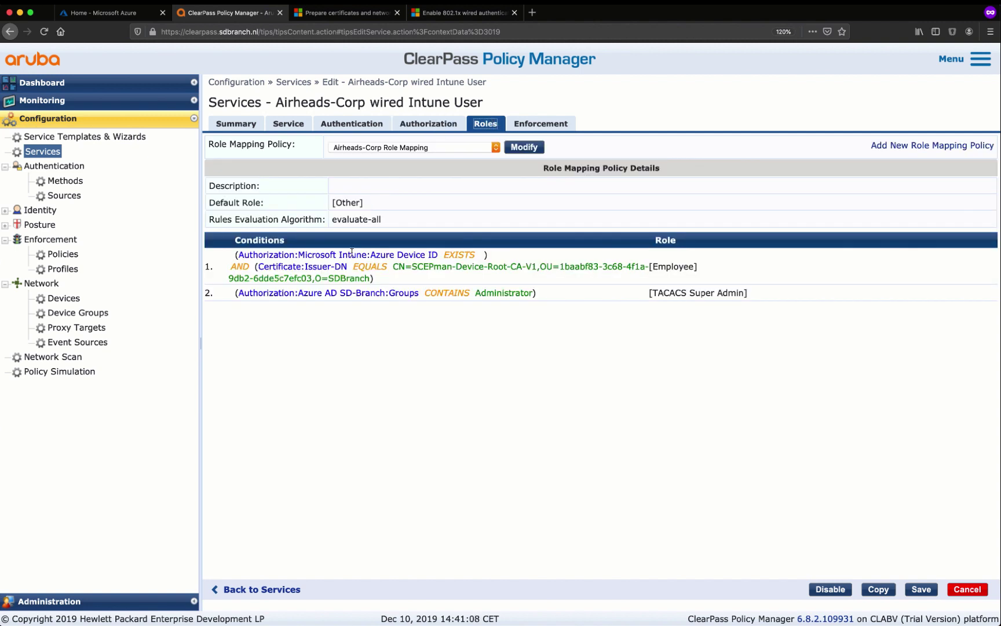
{"action": "left_click_drag", "start_coordinate": [416, 286], "coordinate": [401, 271]}
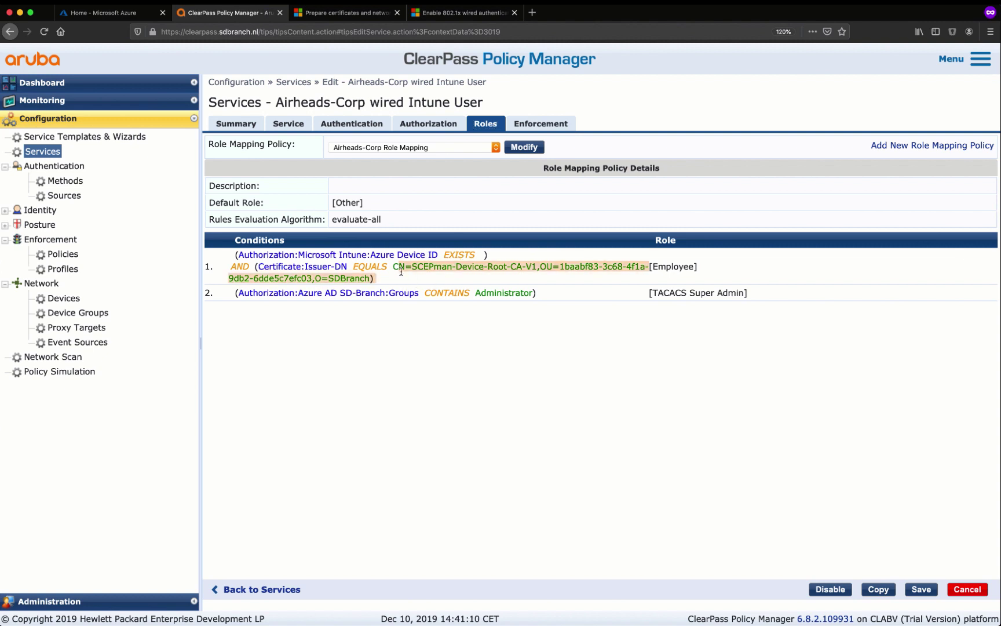
{"action": "triple_click", "coordinate": [430, 254]}
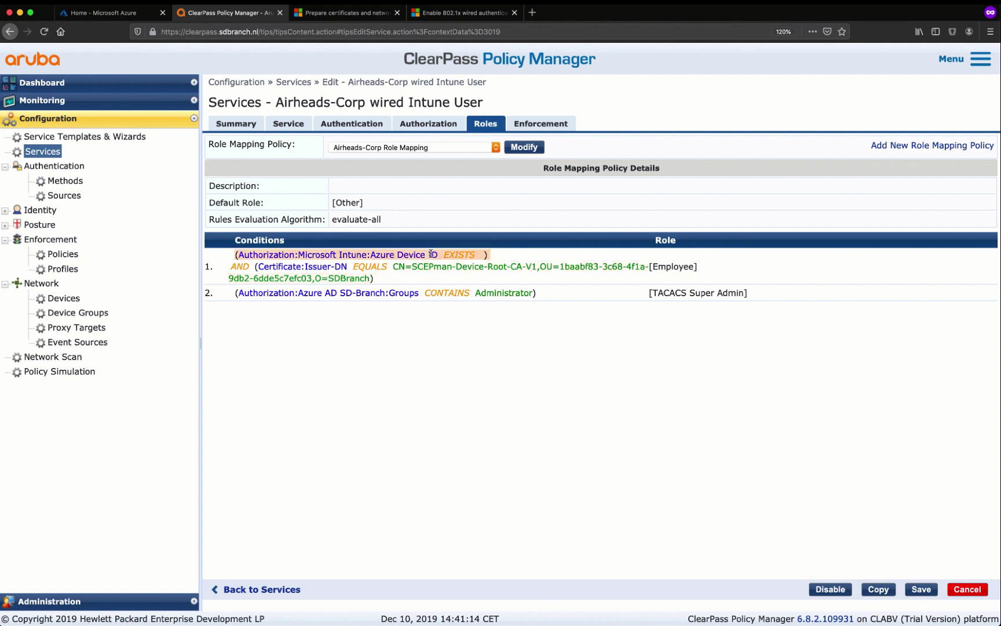
{"action": "left_click", "coordinate": [528, 125]}
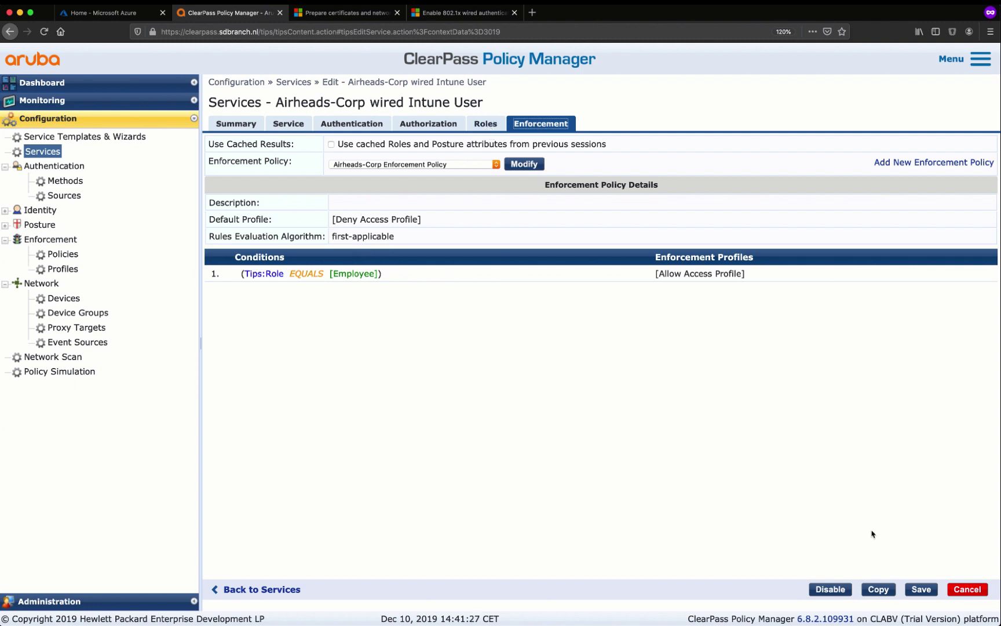
{"action": "left_click", "coordinate": [921, 589]}
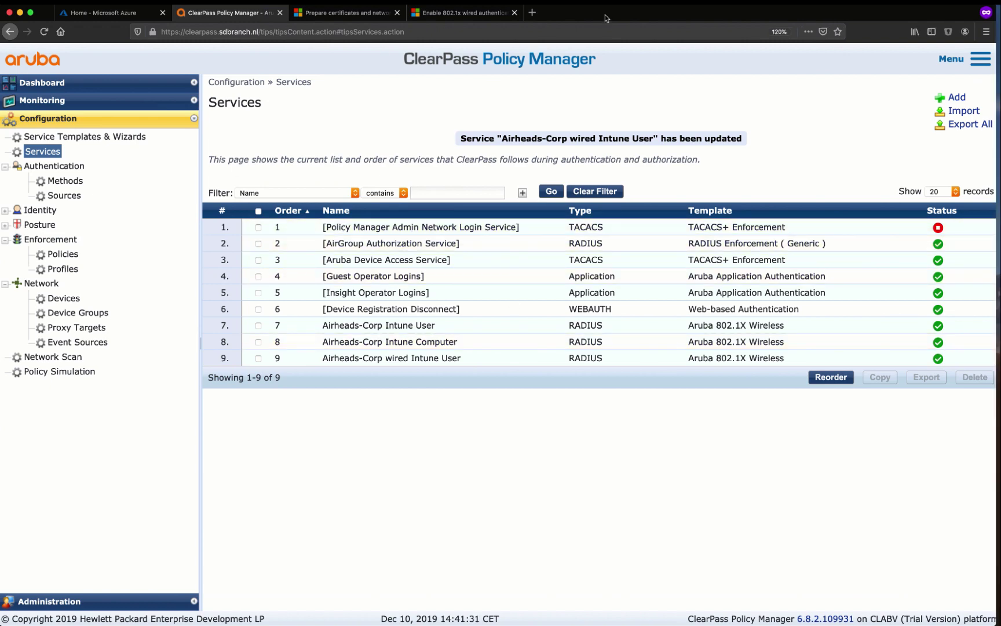
{"action": "key", "text": "super+Tab"}
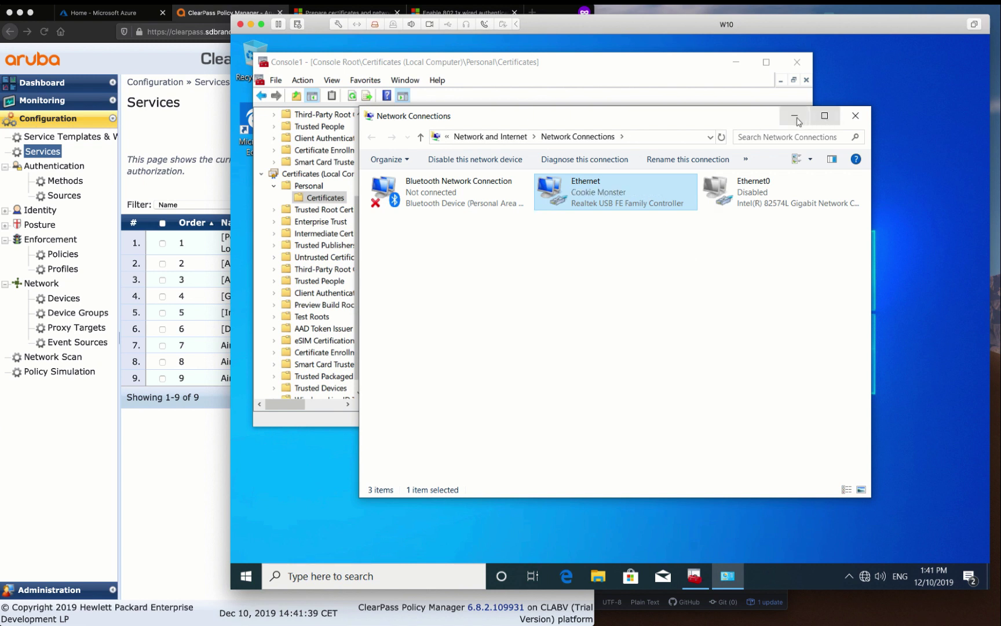
Confirm Ethernet shows the Cookie Monster network, then return to ClearPass's Monitoring section
{"action": "left_click_drag", "start_coordinate": [746, 125], "coordinate": [682, 115]}
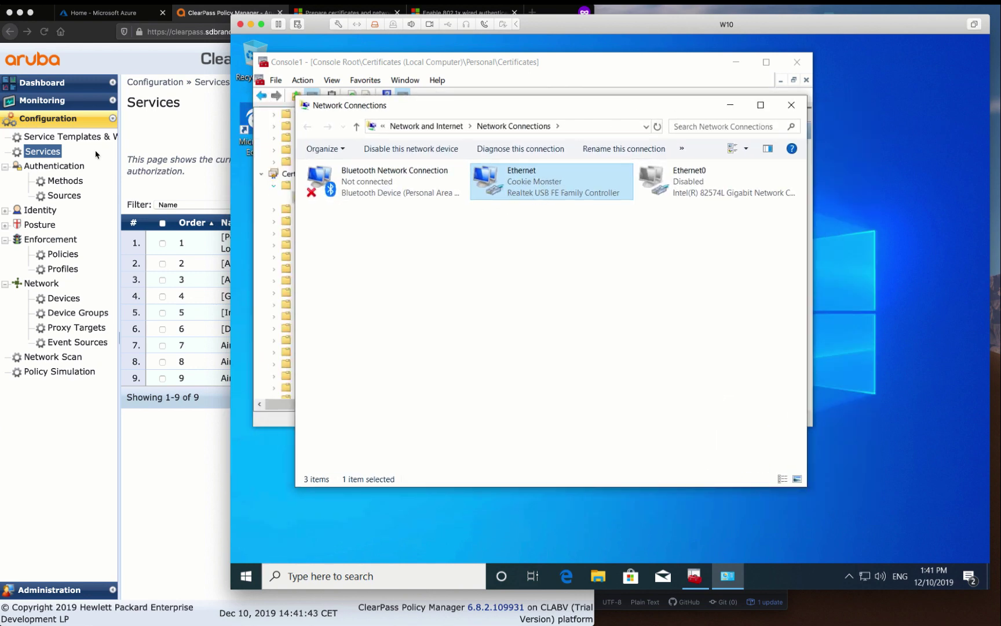
{"action": "left_click", "coordinate": [73, 104]}
Open ClearPass Access Tracker, glance at the accepted wired login, and widen the page
{"action": "left_click", "coordinate": [71, 101]}
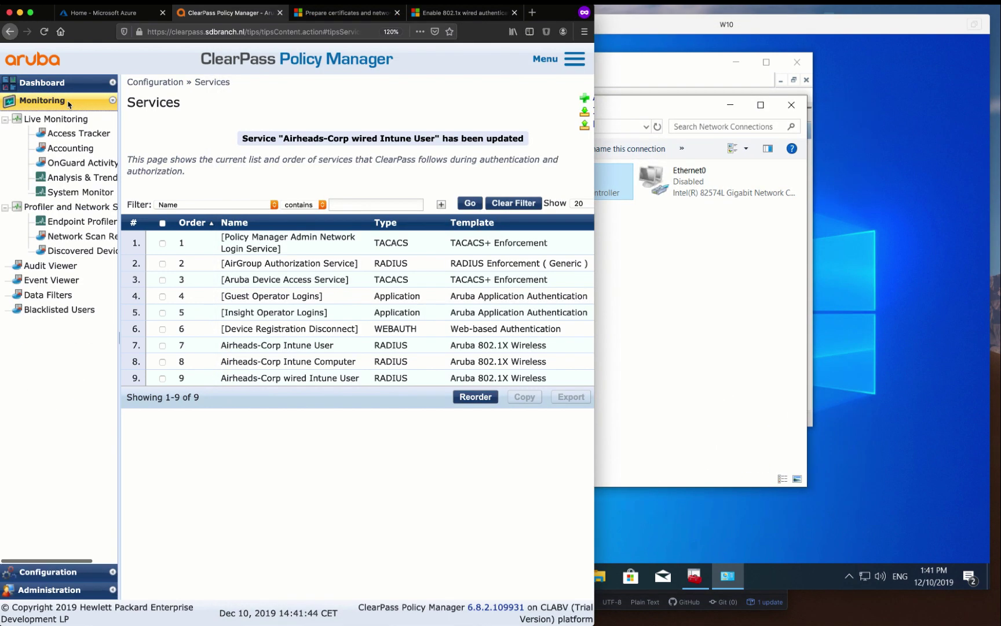
{"action": "left_click", "coordinate": [64, 134]}
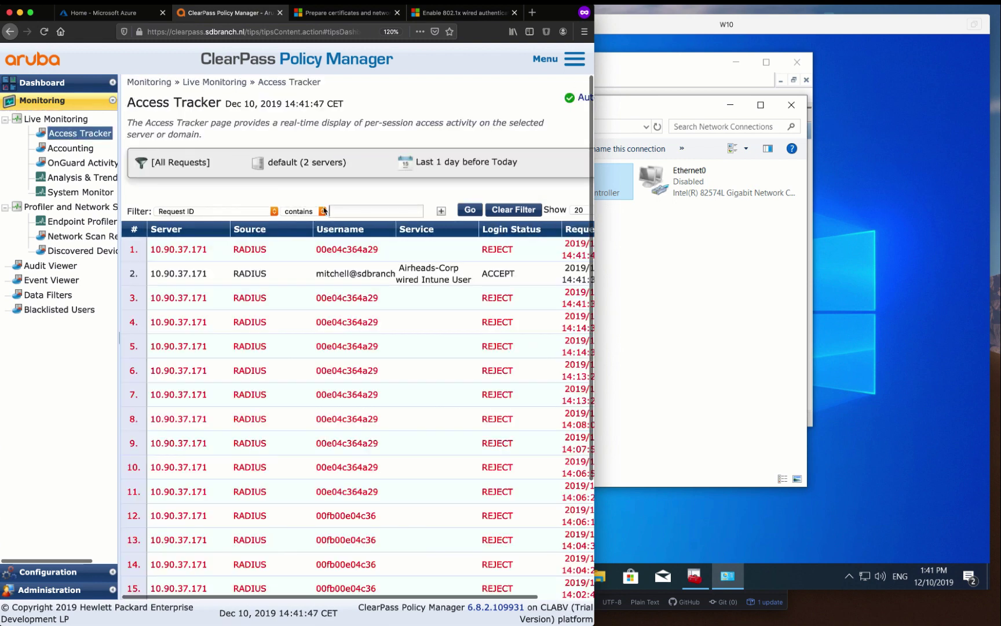
{"action": "left_click", "coordinate": [353, 271]}
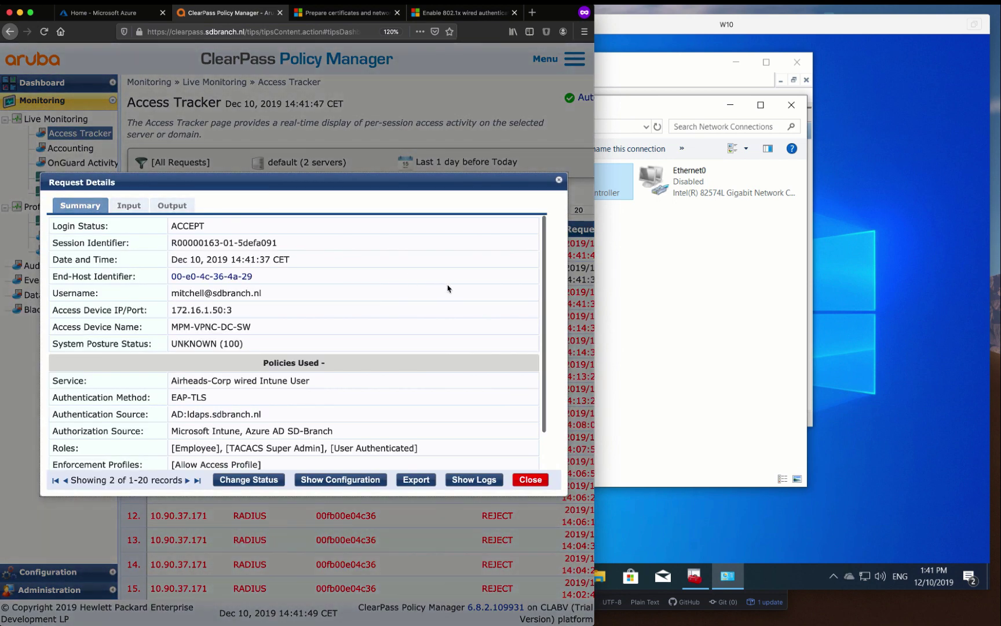
{"action": "left_click", "coordinate": [530, 480]}
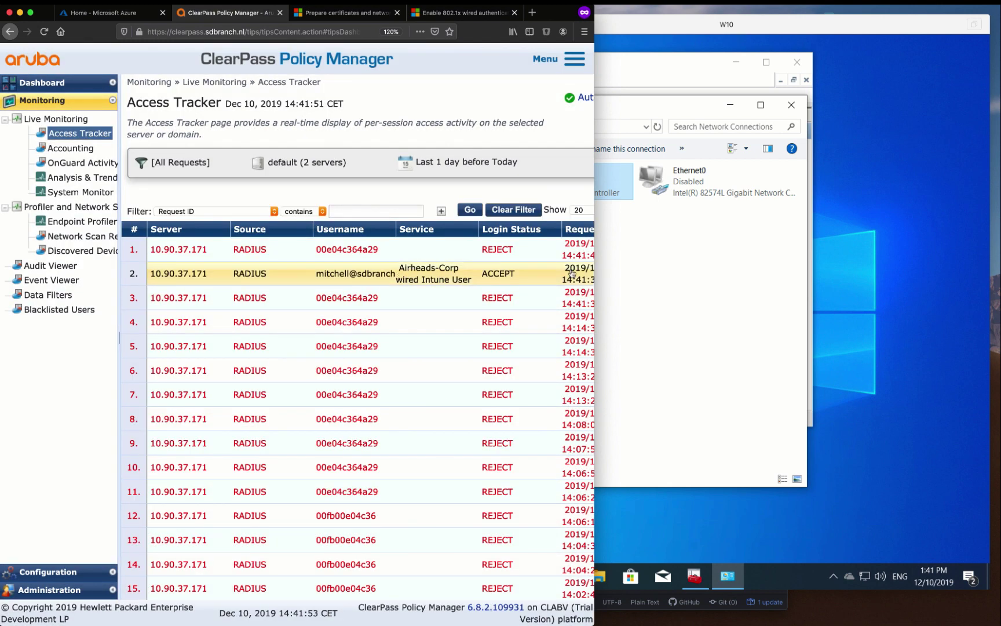
{"action": "left_click", "coordinate": [545, 32]}
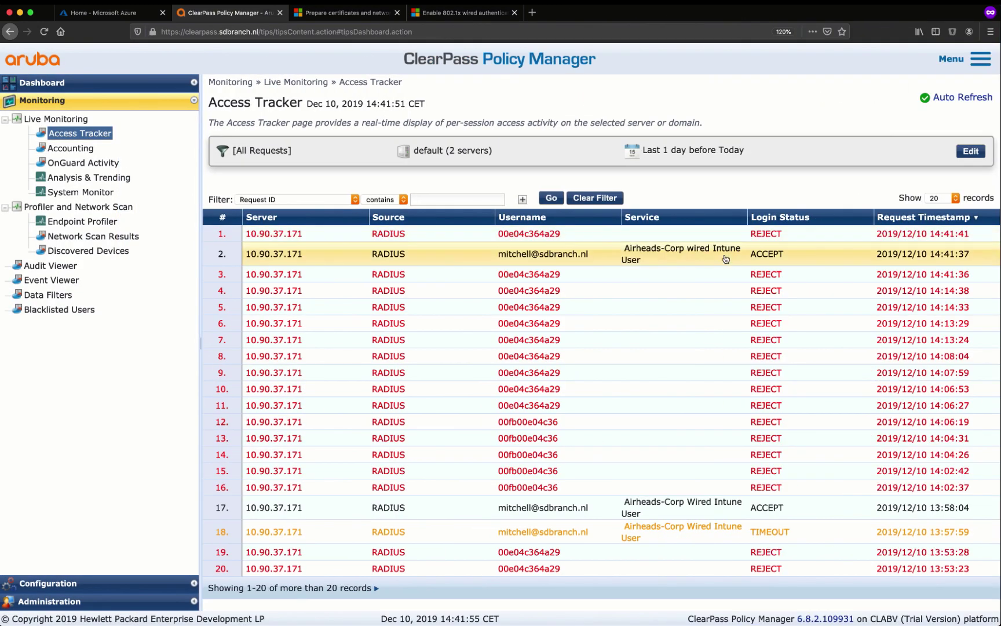
Open the accepted request's details and review its Input tab's Authorization Attributes
{"action": "left_click", "coordinate": [734, 262]}
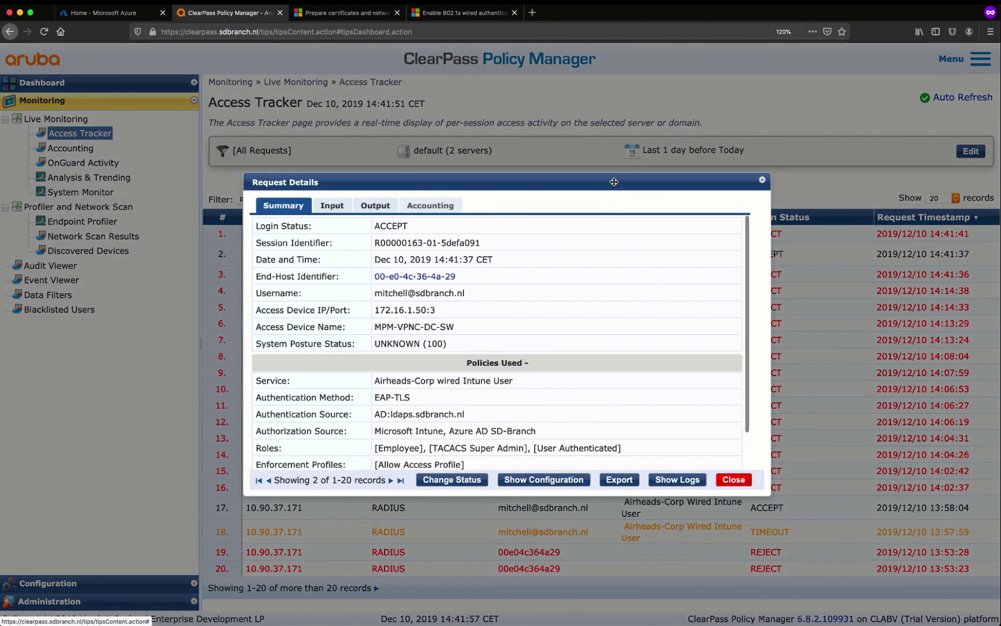
{"action": "left_click_drag", "start_coordinate": [615, 181], "coordinate": [618, 207]}
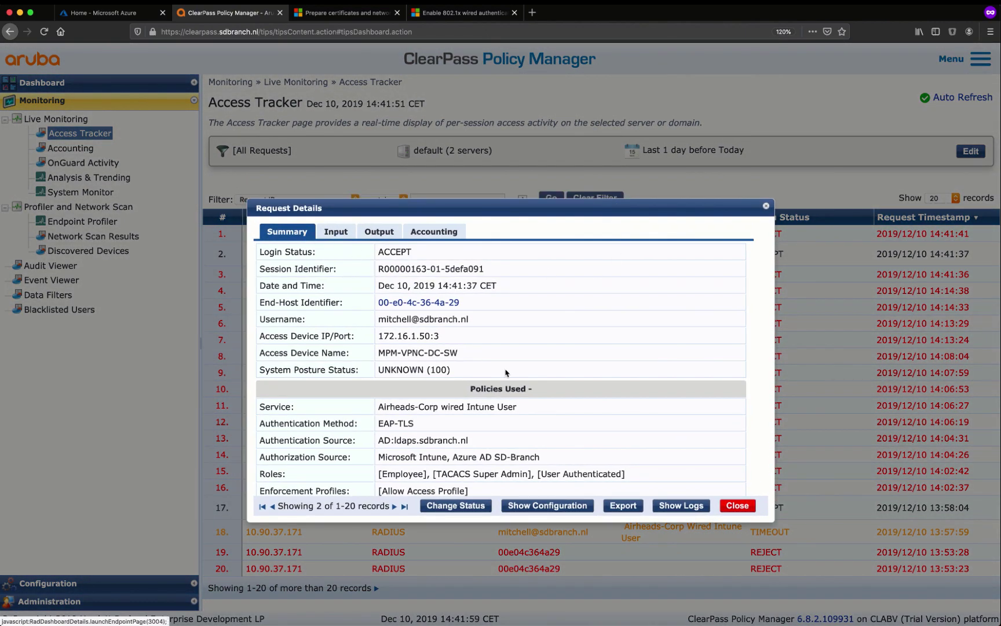
{"action": "left_click", "coordinate": [336, 232]}
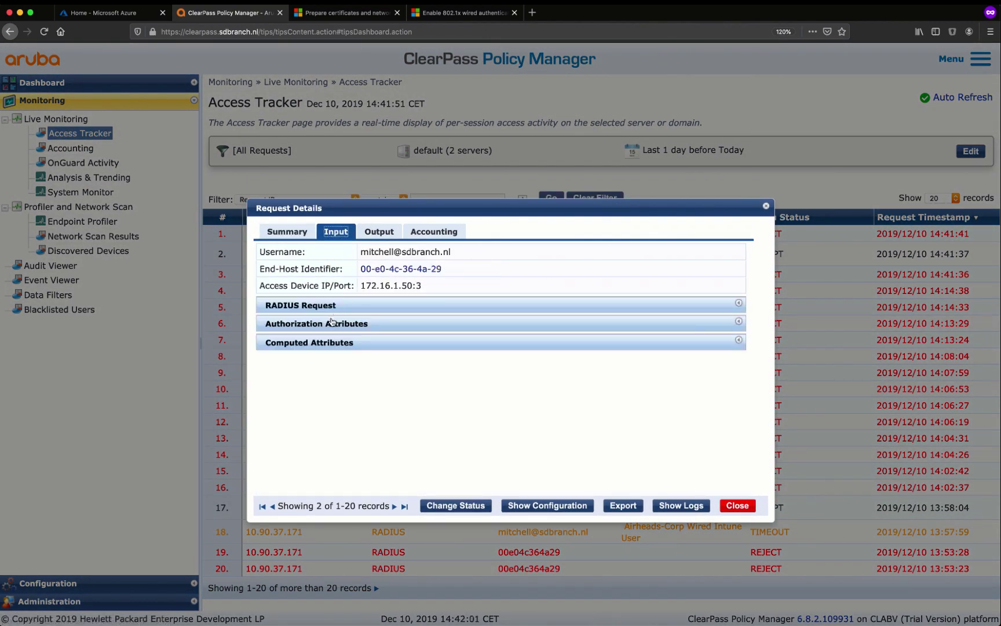
{"action": "left_click", "coordinate": [331, 322]}
{"action": "scroll", "coordinate": [348, 377], "scroll_direction": "down", "scroll_amount": 5}
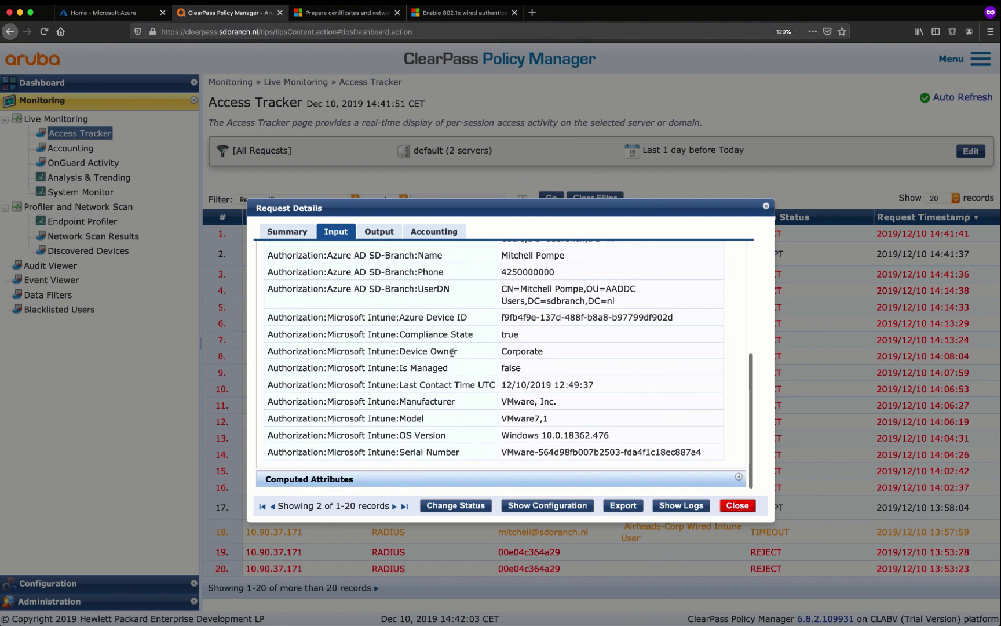
{"action": "scroll", "coordinate": [493, 433], "scroll_direction": "up", "scroll_amount": 3}
{"action": "scroll", "coordinate": [493, 433], "scroll_direction": "up", "scroll_amount": 1}
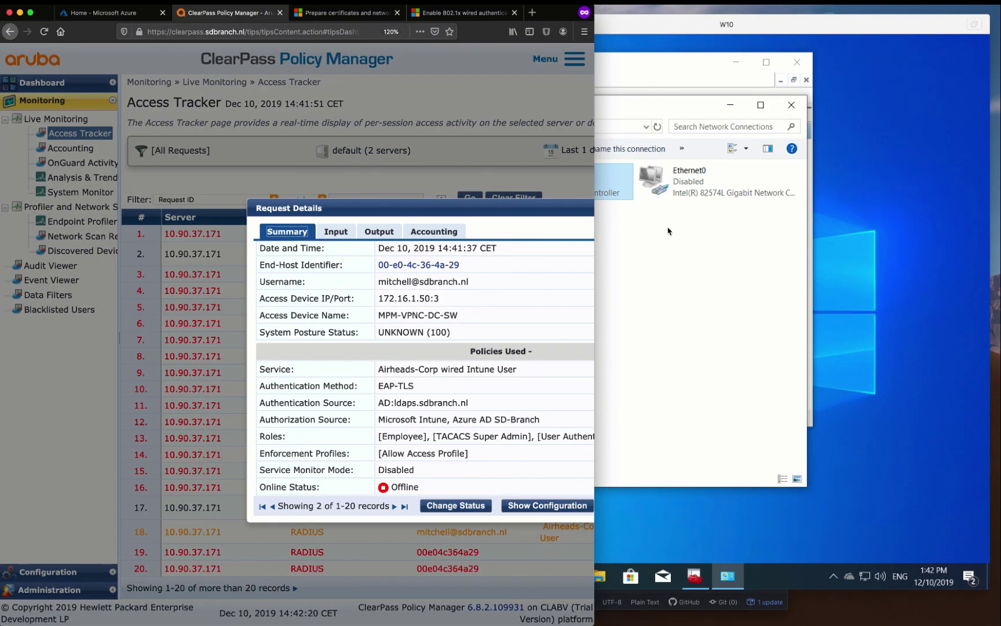
Go to the Docs' wired connectivity and 802.1x section and highlight 'netsh interface show interface'
{"action": "left_click", "coordinate": [668, 231]}
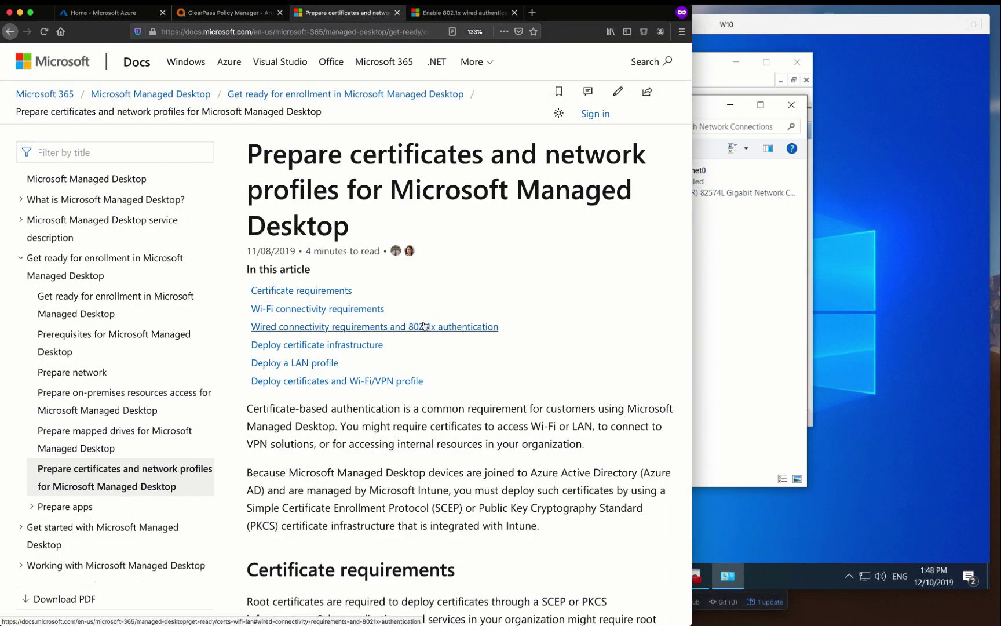
{"action": "left_click", "coordinate": [424, 326]}
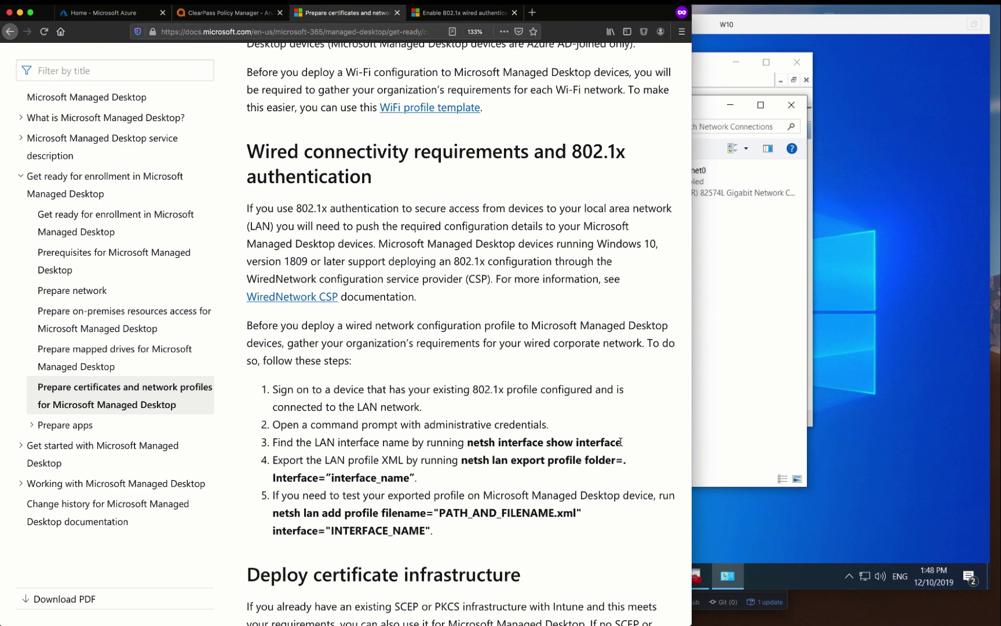
{"action": "left_click_drag", "start_coordinate": [620, 442], "coordinate": [471, 439]}
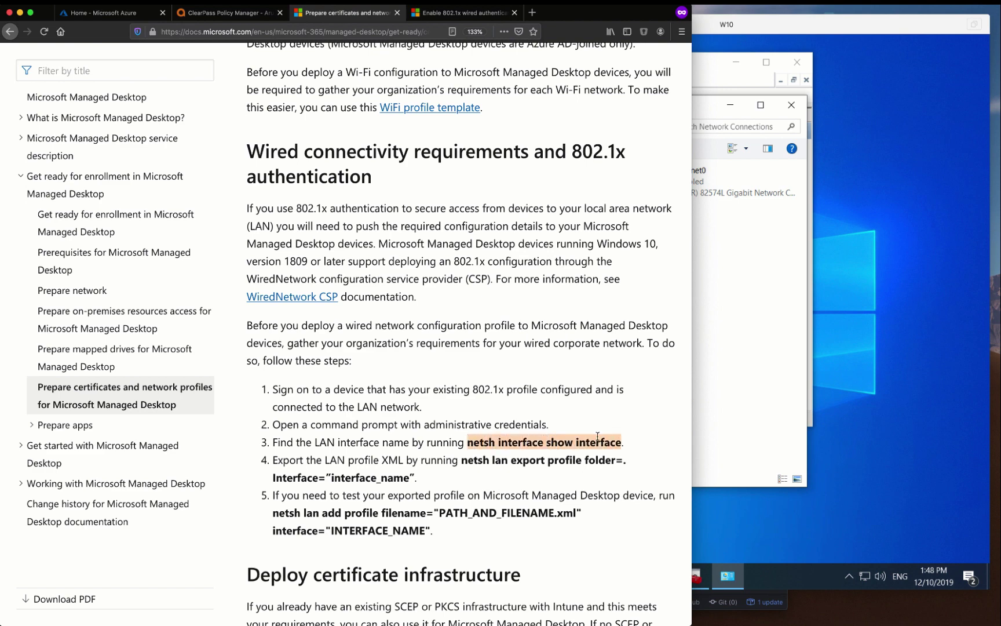
{"action": "left_click", "coordinate": [701, 433]}
In an administrator PowerShell, cd ~/Desktop and paste the netsh interface show interface command
{"action": "key", "text": "super"}
{"action": "type", "text": "powershel"}
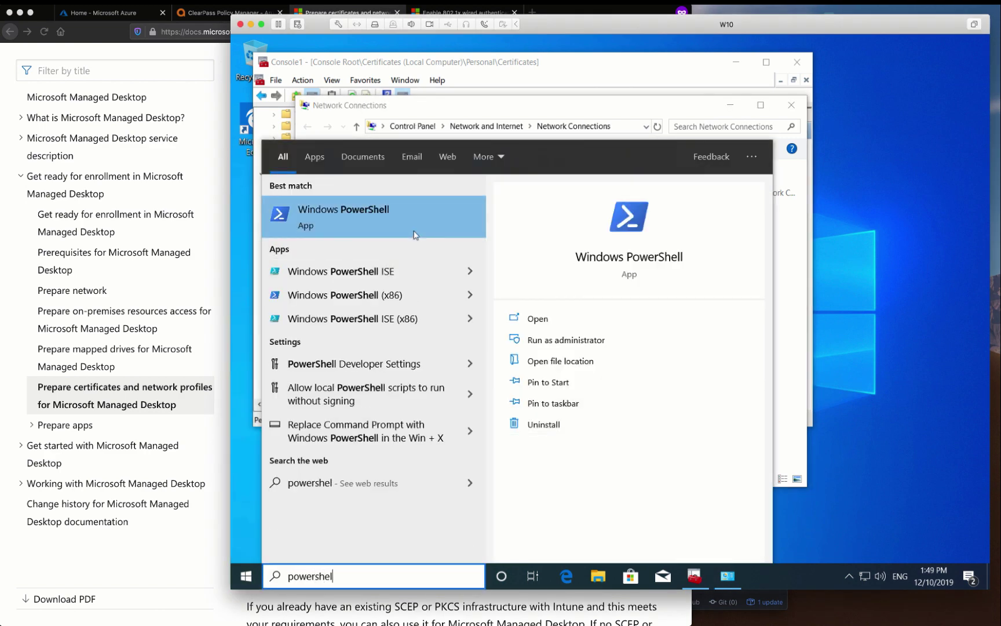
{"action": "right_click", "coordinate": [415, 235]}
{"action": "left_click", "coordinate": [436, 250]}
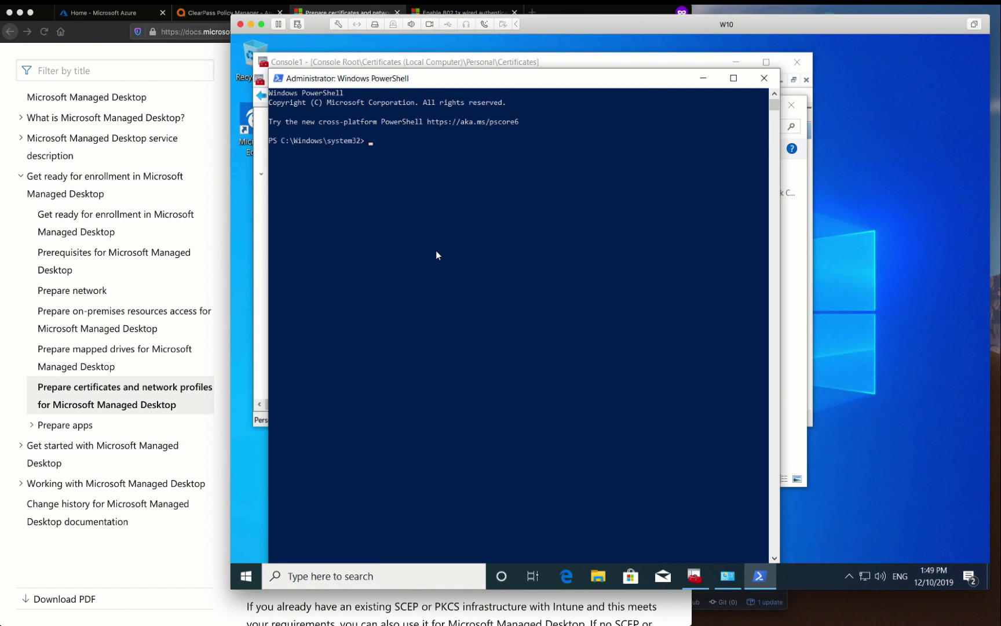
{"action": "type", "text": "cd ~/Desktop"}
{"action": "key", "text": "Return"}
{"action": "type", "text": "netsh interface show interface"}
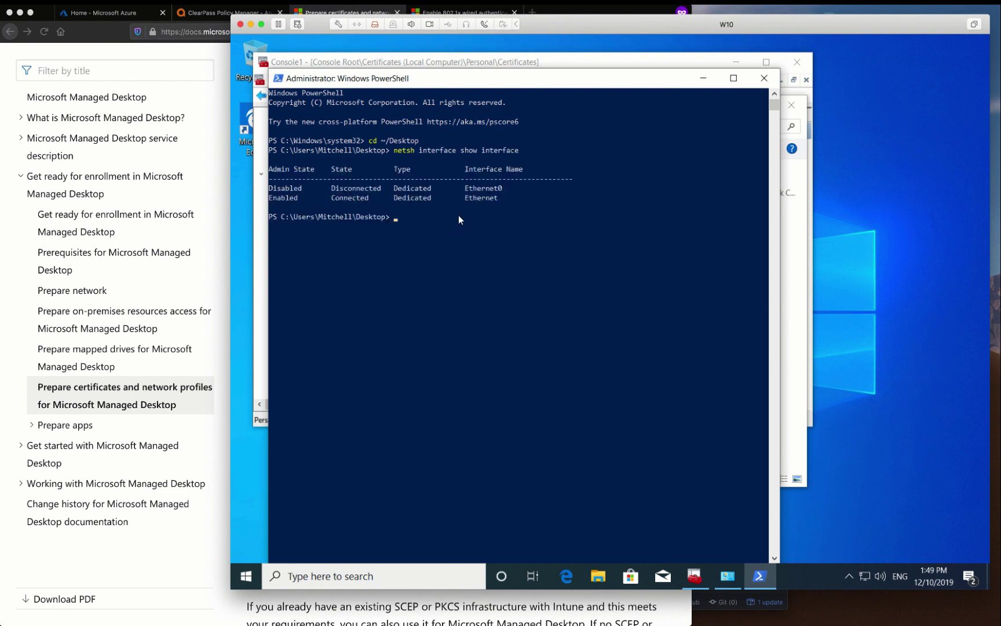
Copy the docs' netsh lan export profile command and run it in the PowerShell console
{"action": "left_click", "coordinate": [462, 198]}
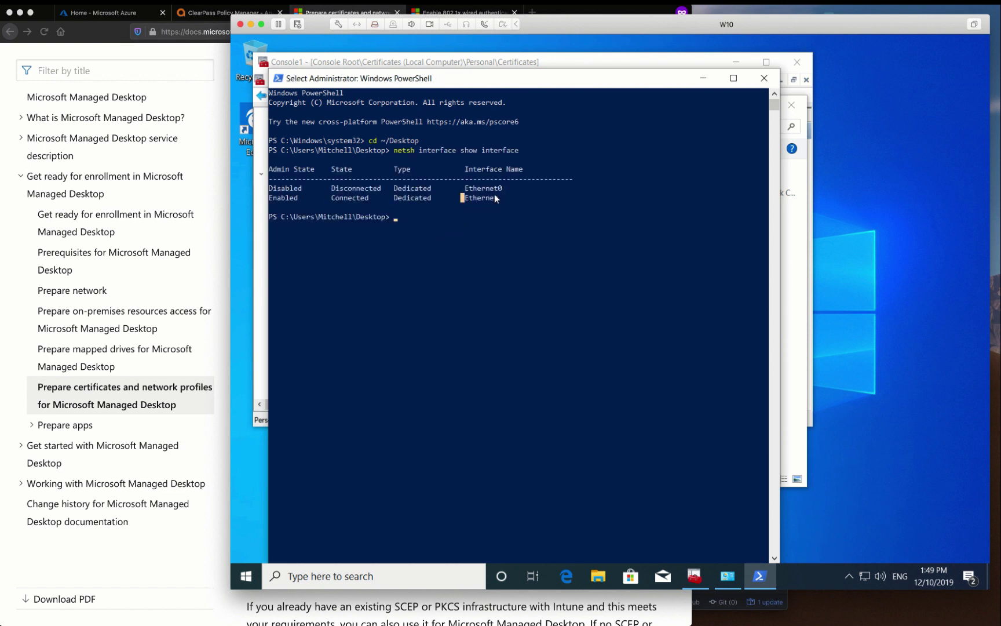
{"action": "left_click", "coordinate": [215, 560]}
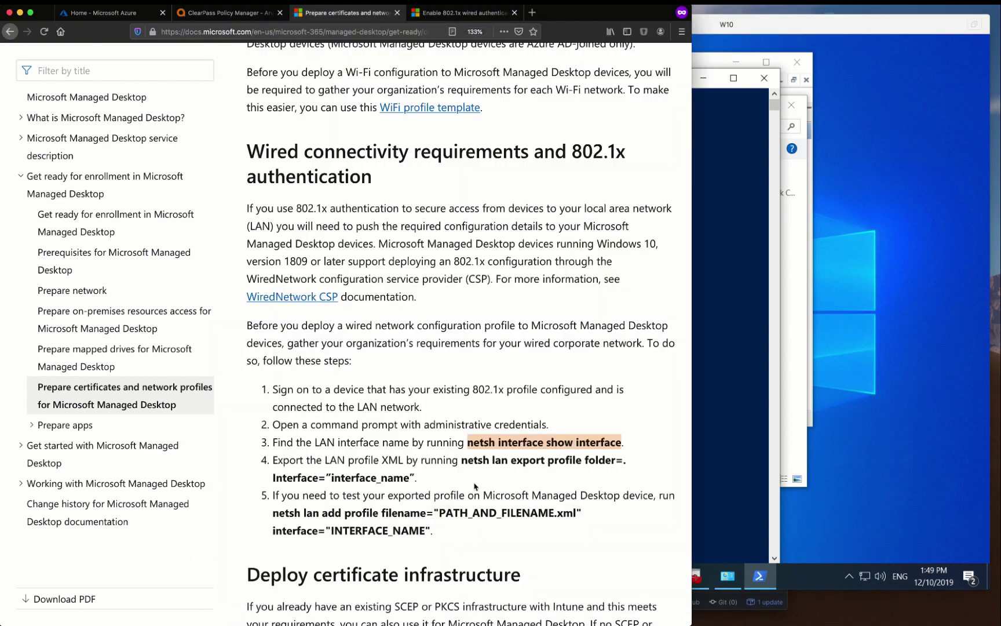
{"action": "left_click", "coordinate": [589, 459]}
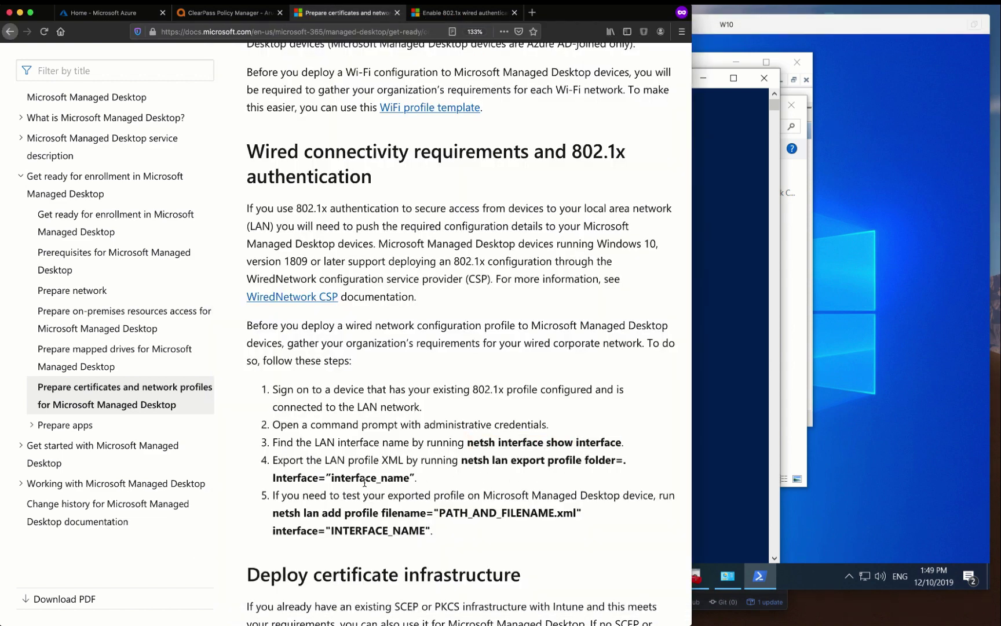
{"action": "left_click_drag", "start_coordinate": [332, 478], "coordinate": [464, 462]}
{"action": "key", "text": "super+c"}
{"action": "left_click", "coordinate": [725, 393]}
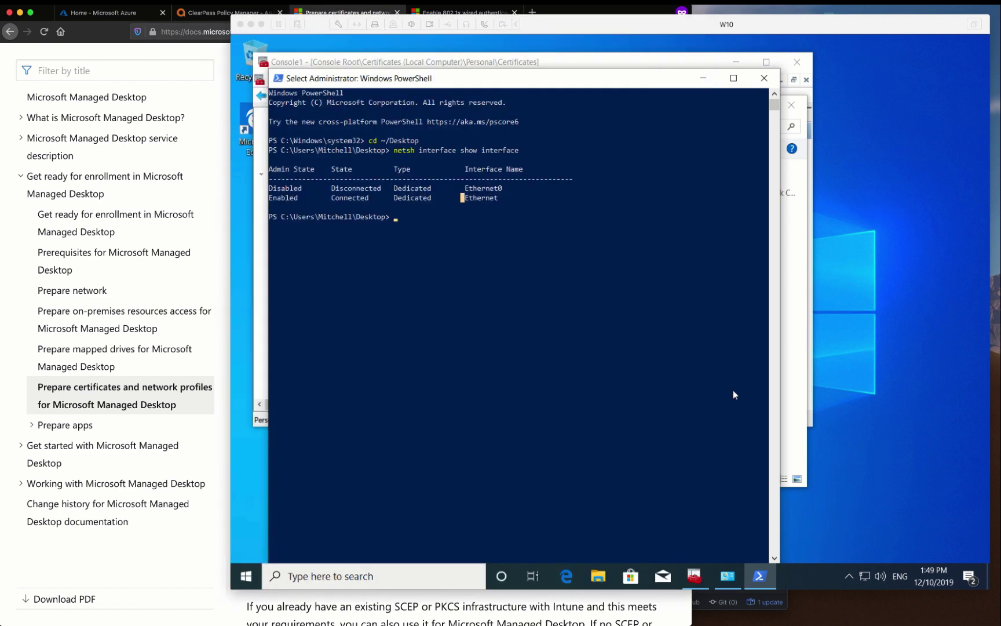
{"action": "right_click", "coordinate": [576, 371]}
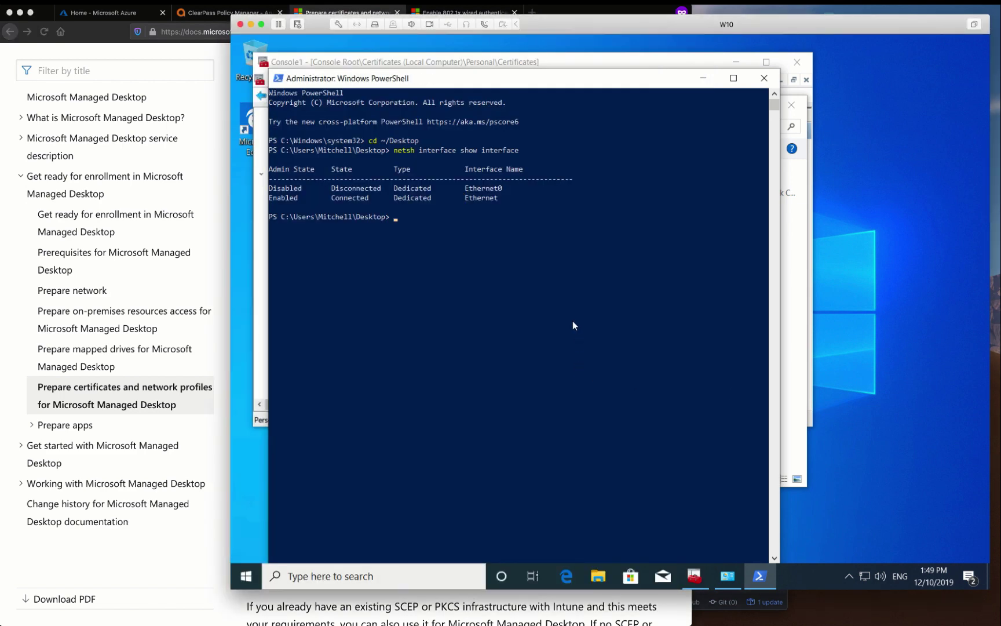
{"action": "key", "text": "super+Tab"}
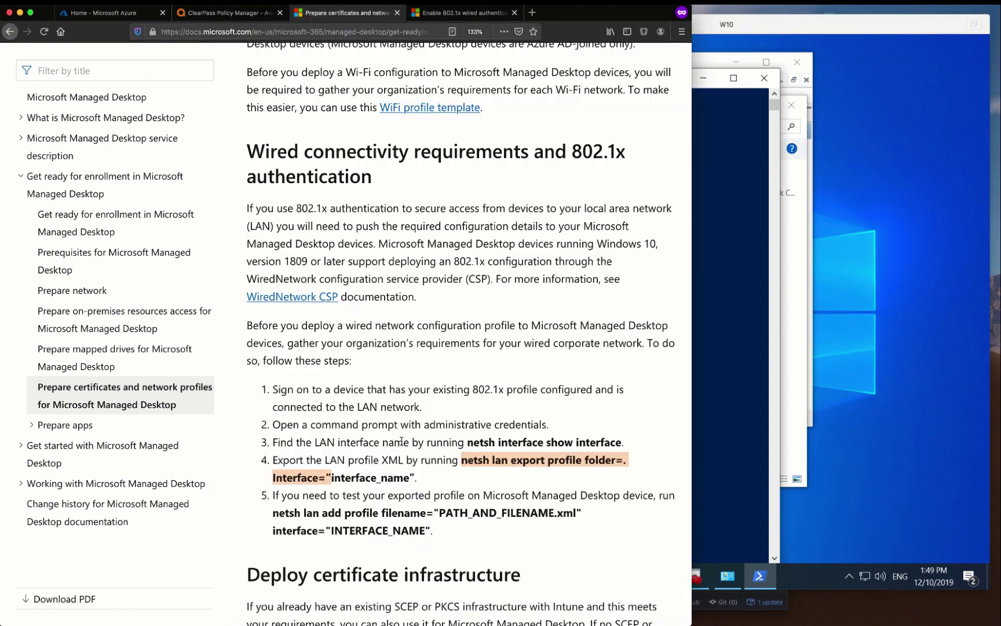
{"action": "left_click", "coordinate": [739, 384]}
{"action": "right_click", "coordinate": [739, 385]}
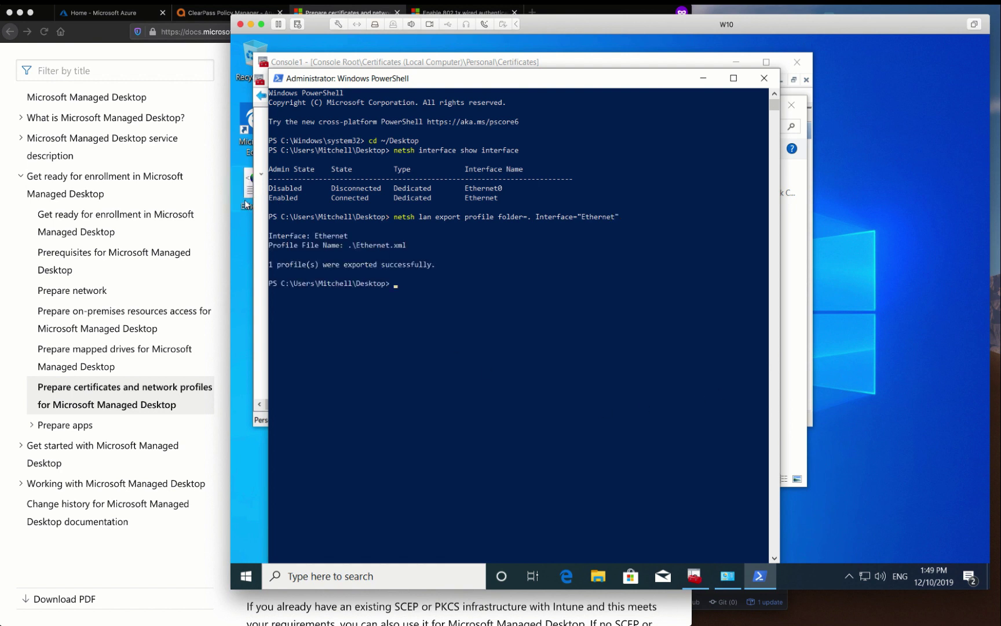
Open the exported Ethernet.xml on the desktop in Notepad and check its contents
{"action": "left_click", "coordinate": [246, 204]}
{"action": "right_click", "coordinate": [246, 204]}
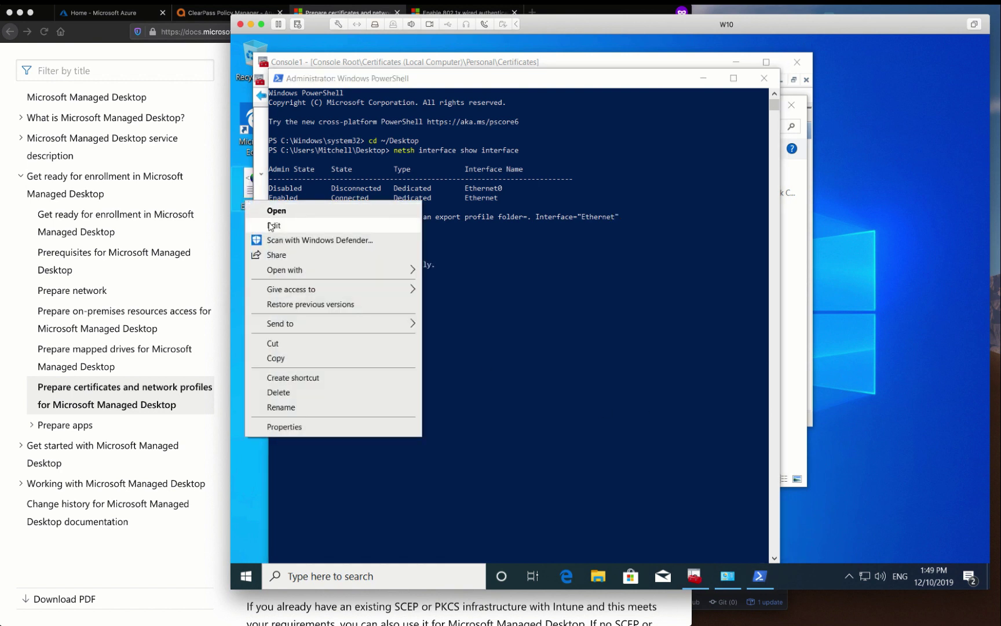
{"action": "left_click", "coordinate": [267, 223]}
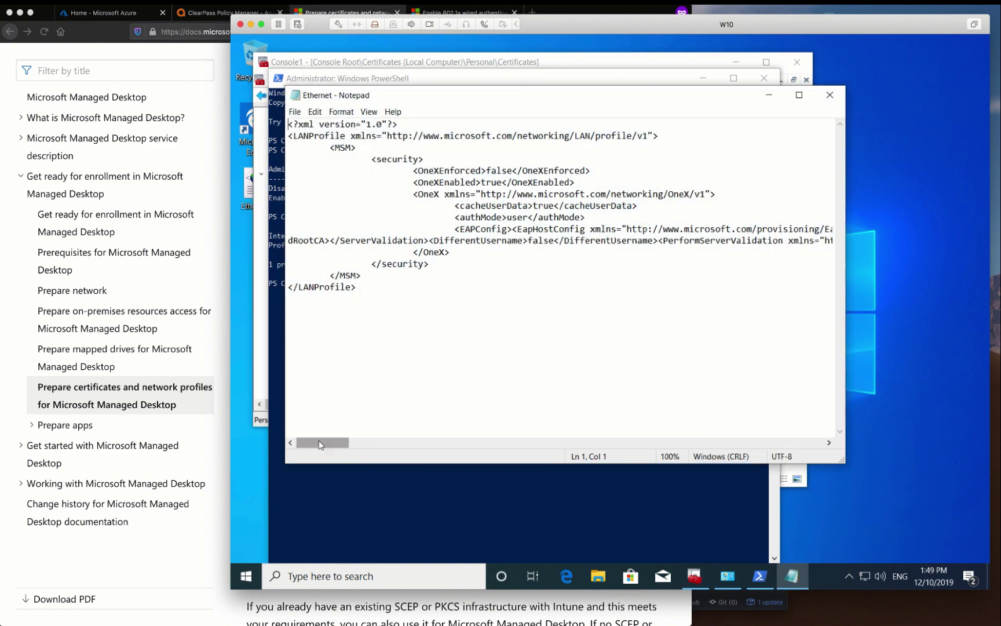
{"action": "scroll", "coordinate": [404, 403], "scroll_direction": "right", "scroll_amount": 1}
{"action": "scroll", "coordinate": [404, 403], "scroll_direction": "left", "scroll_amount": 1}
Close Ethernet.xml and go from the Azure portal menu to Intune's Device configuration
{"action": "left_click", "coordinate": [829, 95]}
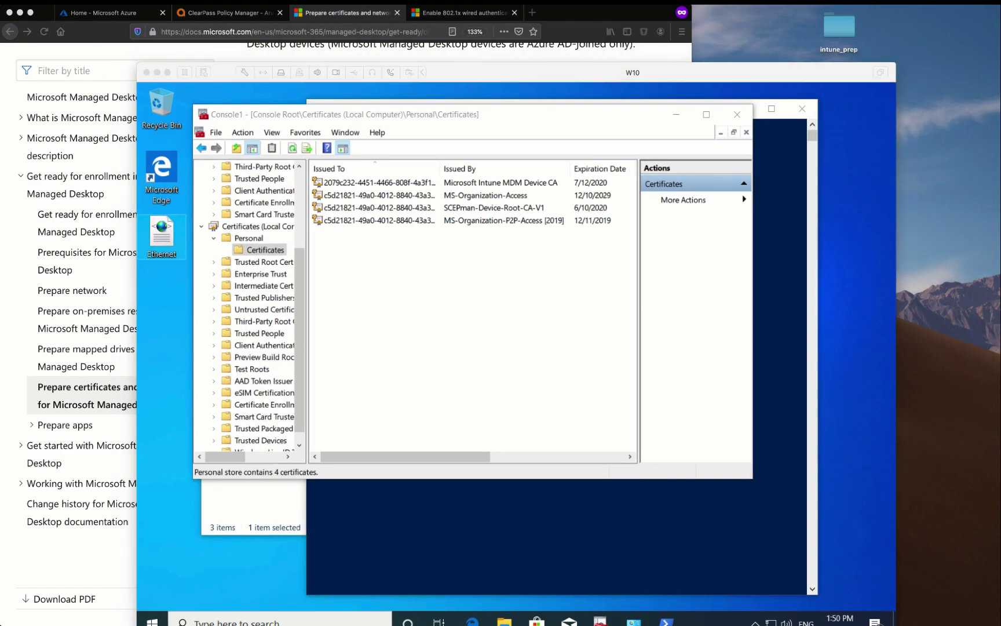
{"action": "left_click", "coordinate": [122, 13]}
{"action": "left_click", "coordinate": [2, 60]}
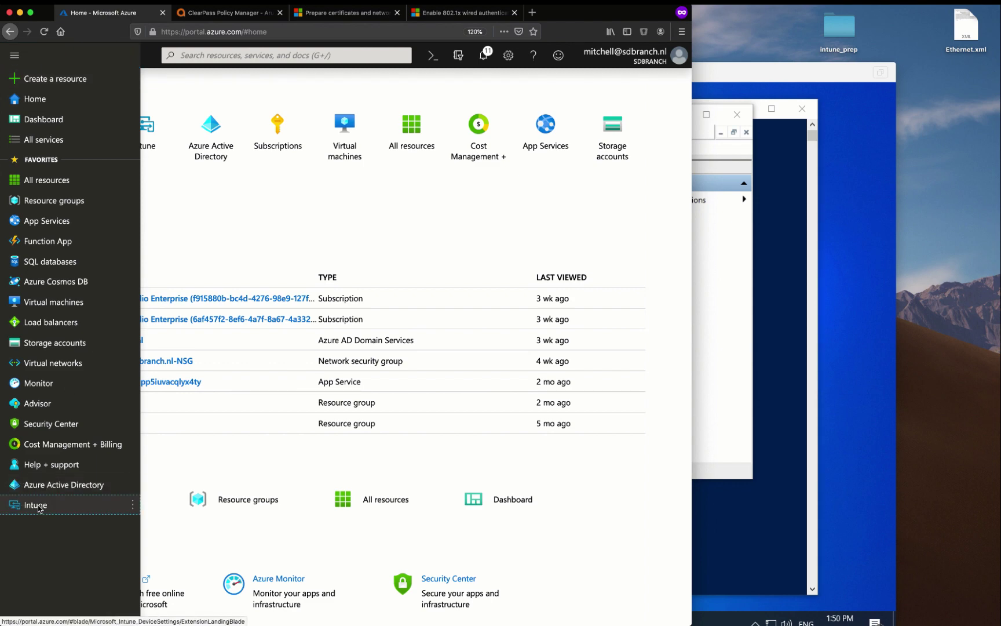
{"action": "left_click", "coordinate": [39, 505]}
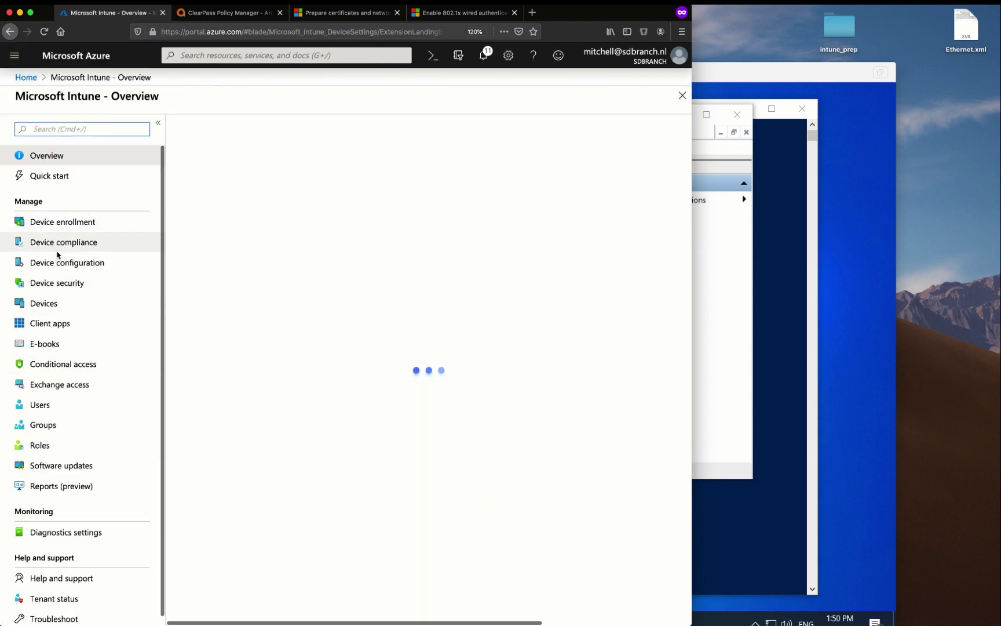
{"action": "left_click", "coordinate": [58, 264]}
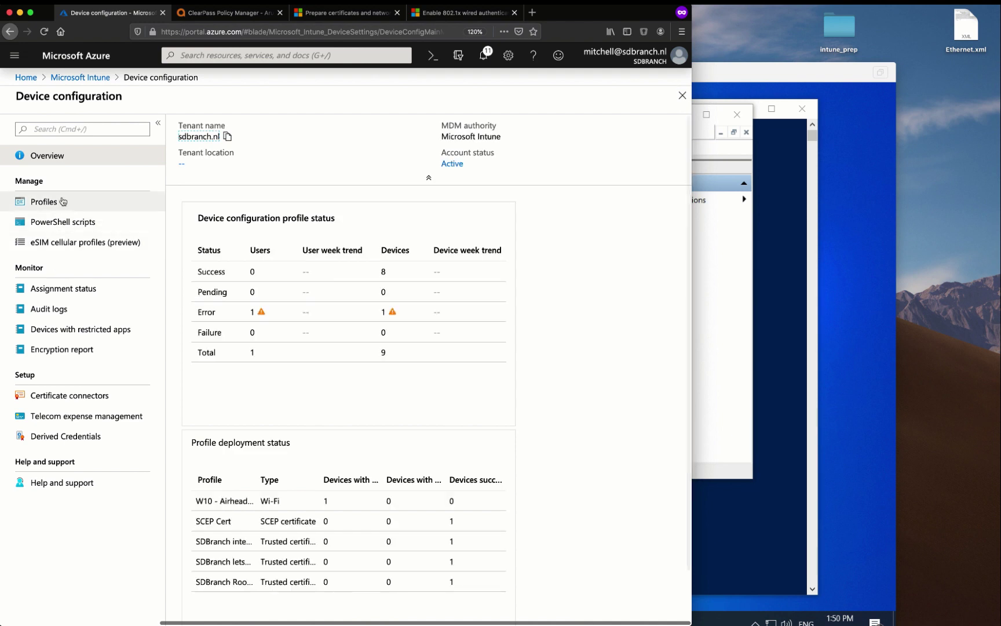
Create profile 'W10 - Wired 802.1x Config' for Windows 10 and later with the Custom type
{"action": "left_click", "coordinate": [63, 201]}
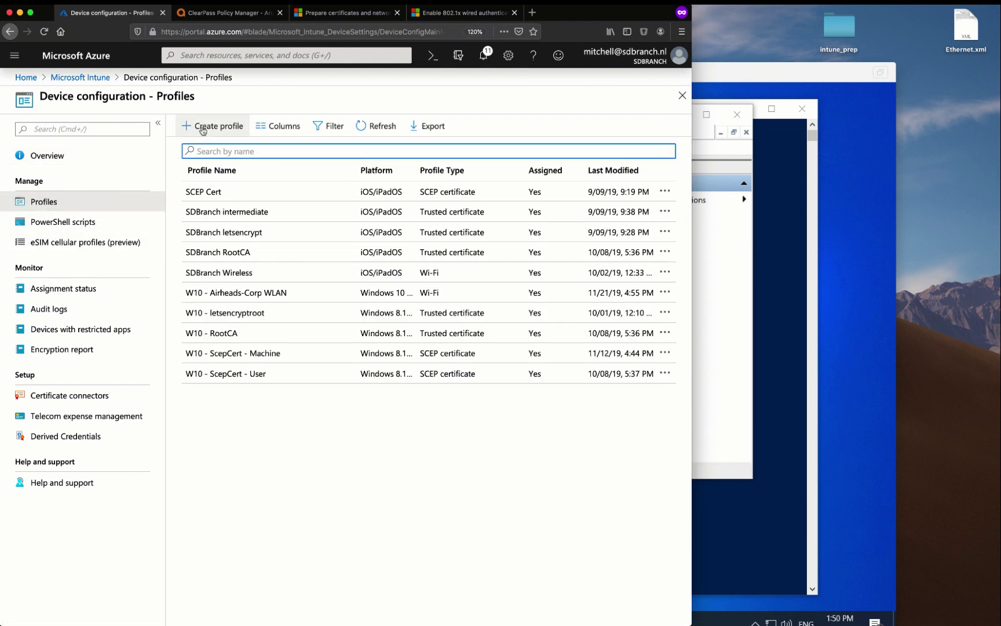
{"action": "left_click", "coordinate": [203, 127]}
{"action": "type", "text": "W10 - Wired"}
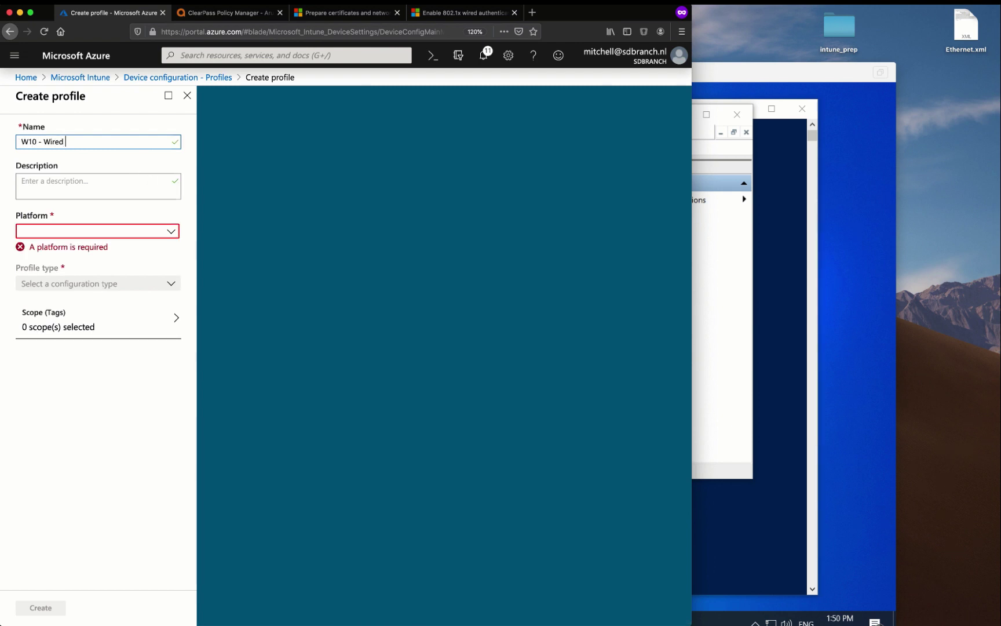
{"action": "type", "text": " 802l.1x Config"}
{"action": "left_click", "coordinate": [103, 231]}
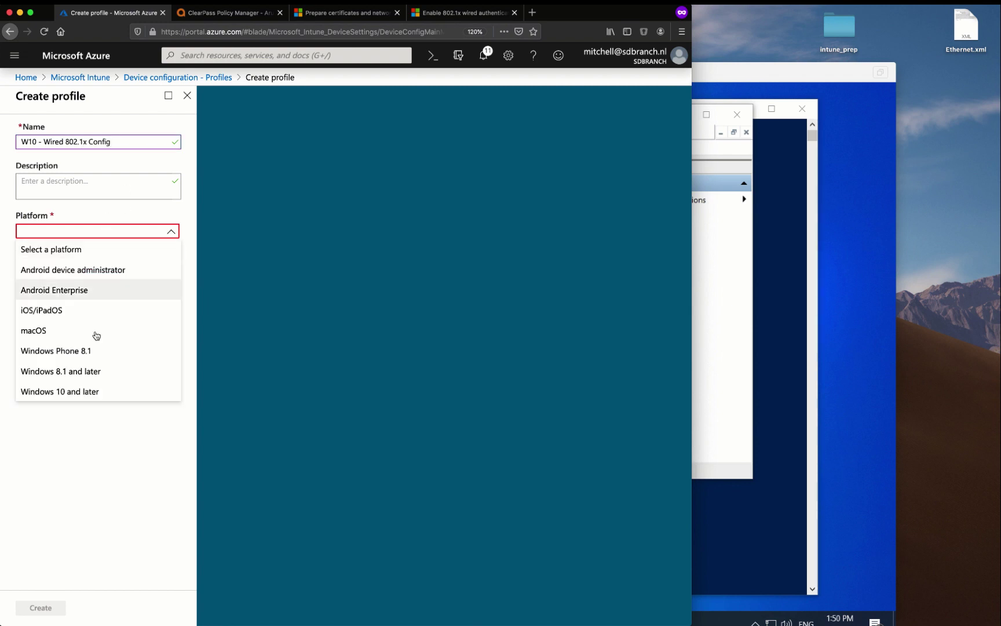
{"action": "left_click", "coordinate": [80, 390]}
{"action": "left_click", "coordinate": [89, 271]}
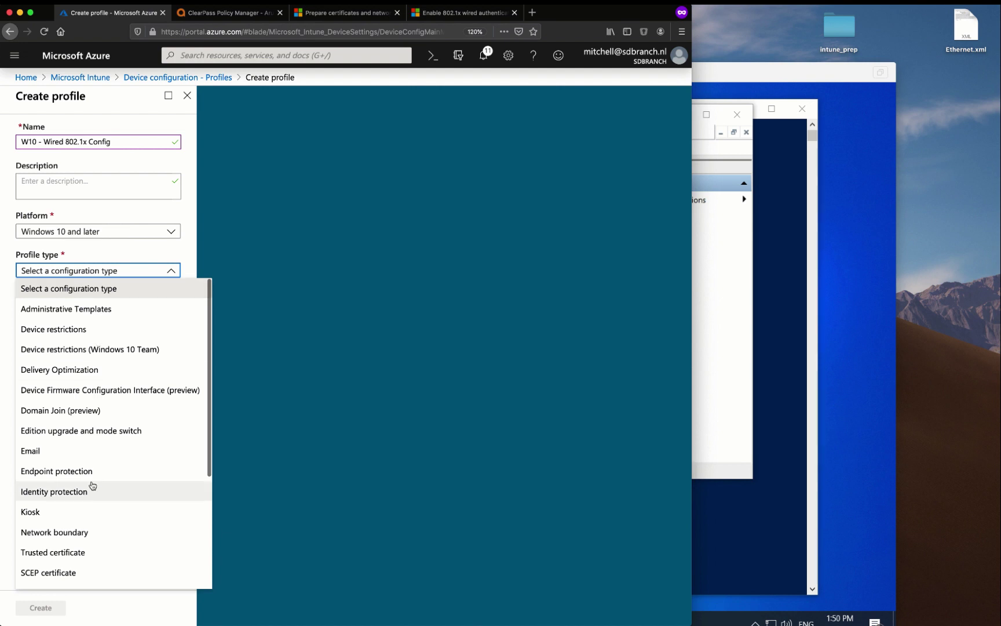
{"action": "scroll", "coordinate": [93, 485], "scroll_direction": "down", "scroll_amount": 3}
{"action": "left_click", "coordinate": [65, 576]}
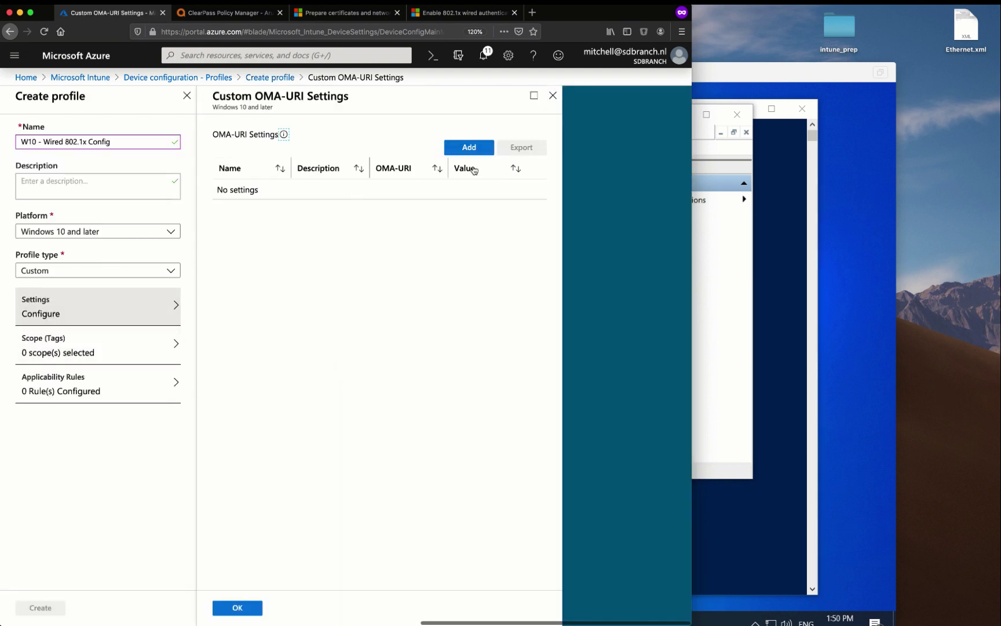
Add an OMA-URI row named 'W10 wired' with path ./Device/Vendor/MSFT/WiredNetwork/LanXML from the docs
{"action": "left_click", "coordinate": [467, 148]}
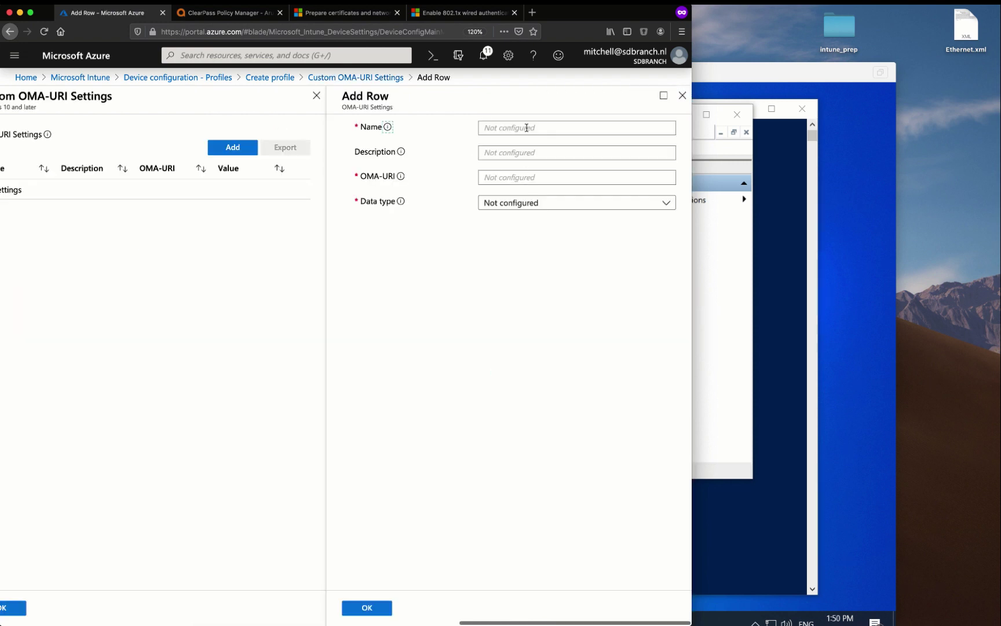
{"action": "left_click", "coordinate": [526, 126]}
{"action": "type", "text": "W10"}
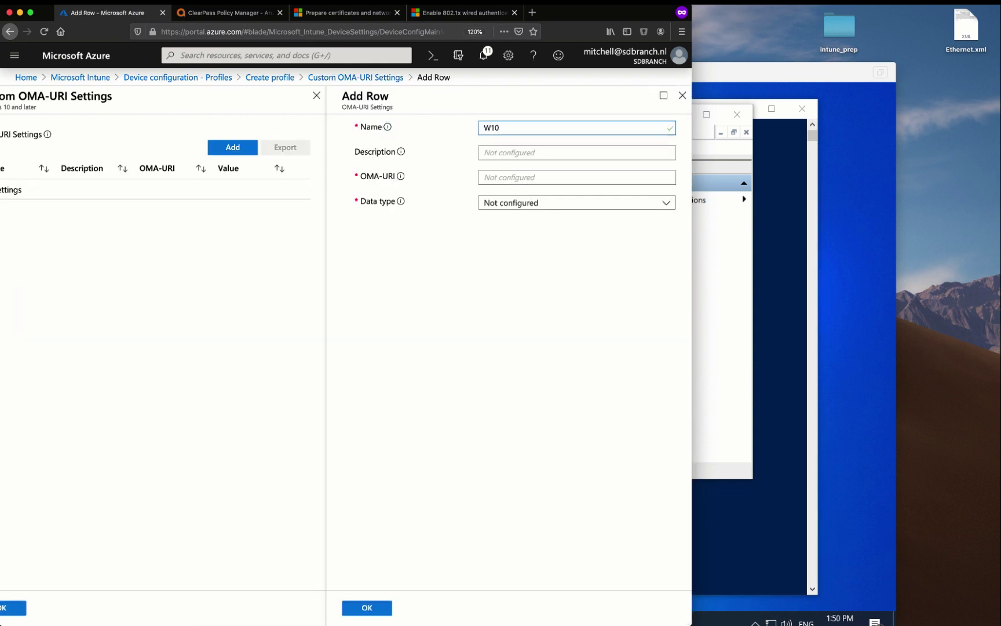
{"action": "type", "text": " wired config"}
{"action": "left_click", "coordinate": [321, 19]}
{"action": "scroll", "coordinate": [380, 470], "scroll_direction": "down", "scroll_amount": 8}
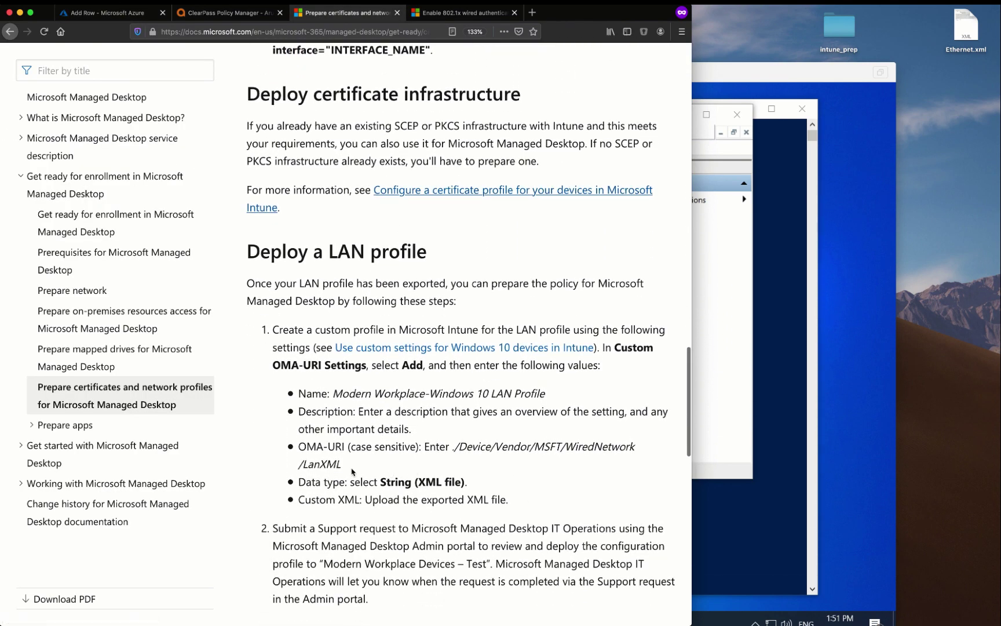
{"action": "left_click_drag", "start_coordinate": [358, 468], "coordinate": [450, 449]}
{"action": "key", "text": "ctrl+c"}
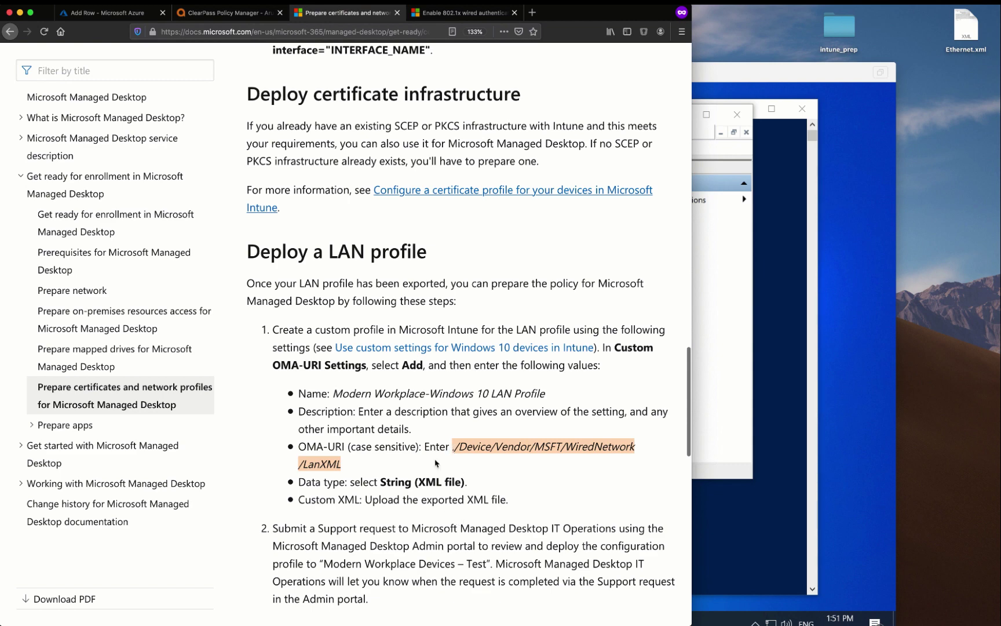
{"action": "left_click", "coordinate": [103, 14]}
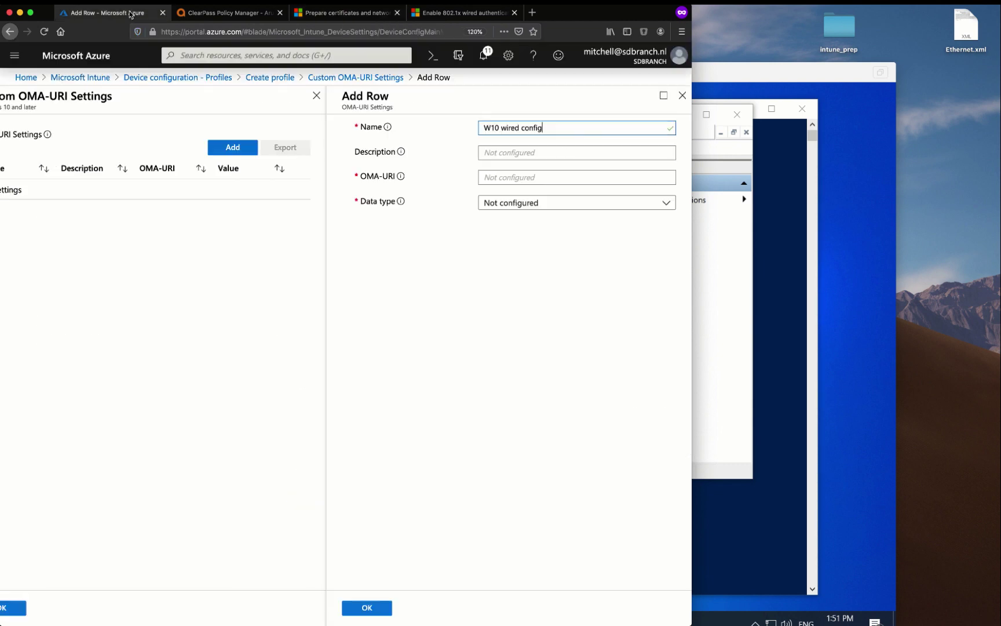
{"action": "left_click", "coordinate": [493, 176]}
{"action": "key", "text": "ctrl+v"}
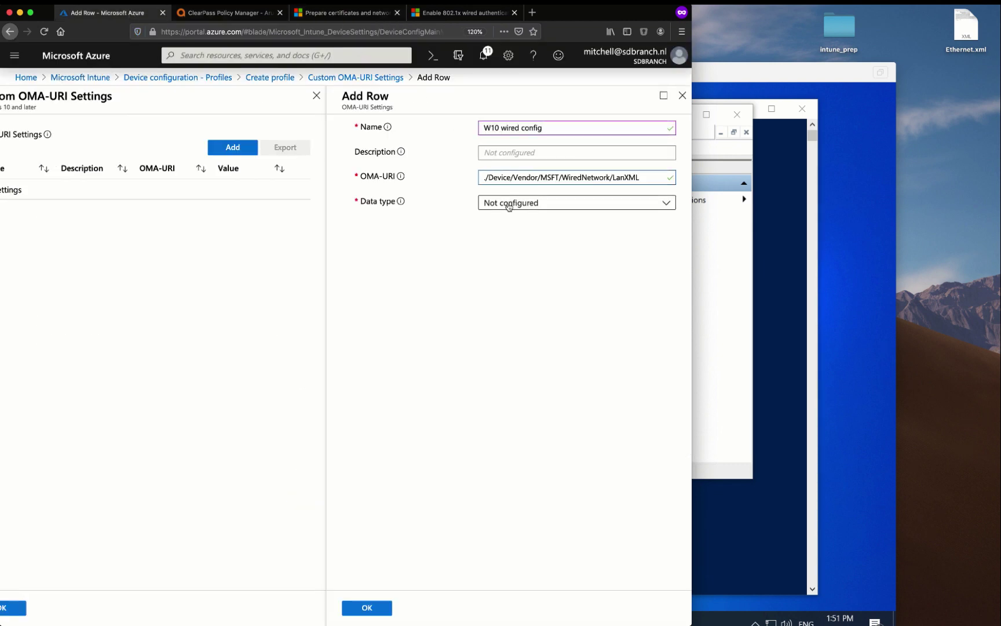
Set the row's data type to String (XML file), upload Ethernet.xml, and save it
{"action": "left_click", "coordinate": [508, 203]}
{"action": "left_click", "coordinate": [506, 261]}
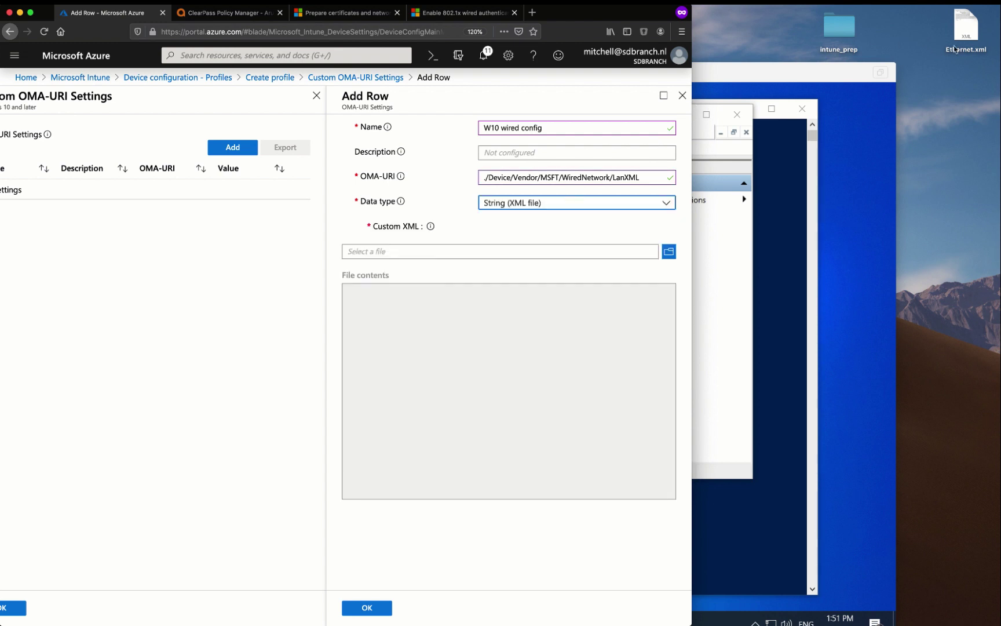
{"action": "left_click_drag", "start_coordinate": [967, 41], "coordinate": [669, 258]}
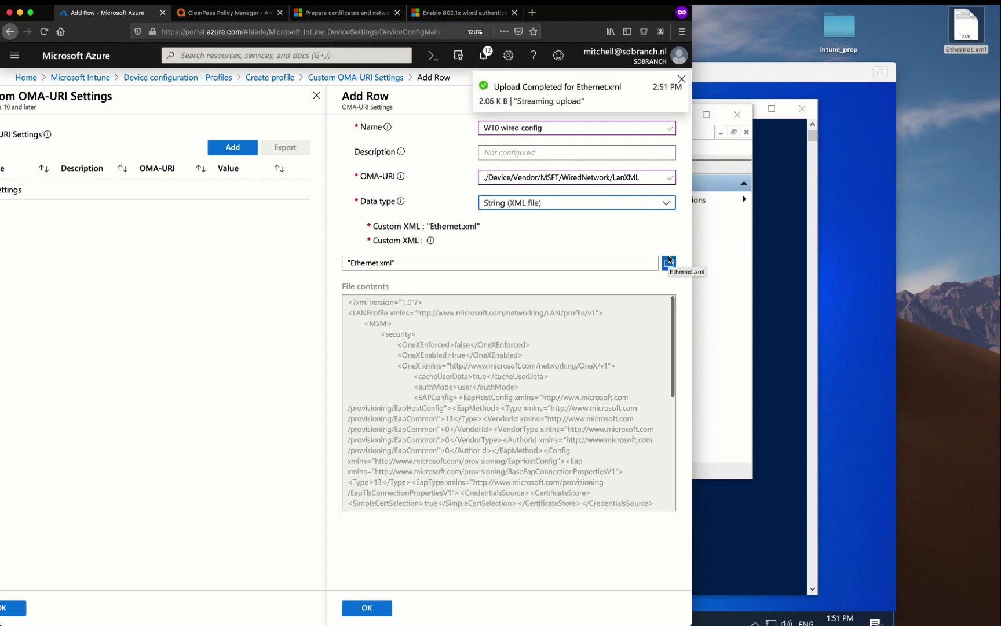
{"action": "left_click", "coordinate": [367, 607]}
{"action": "key", "text": "ctrl+alt+Return"}
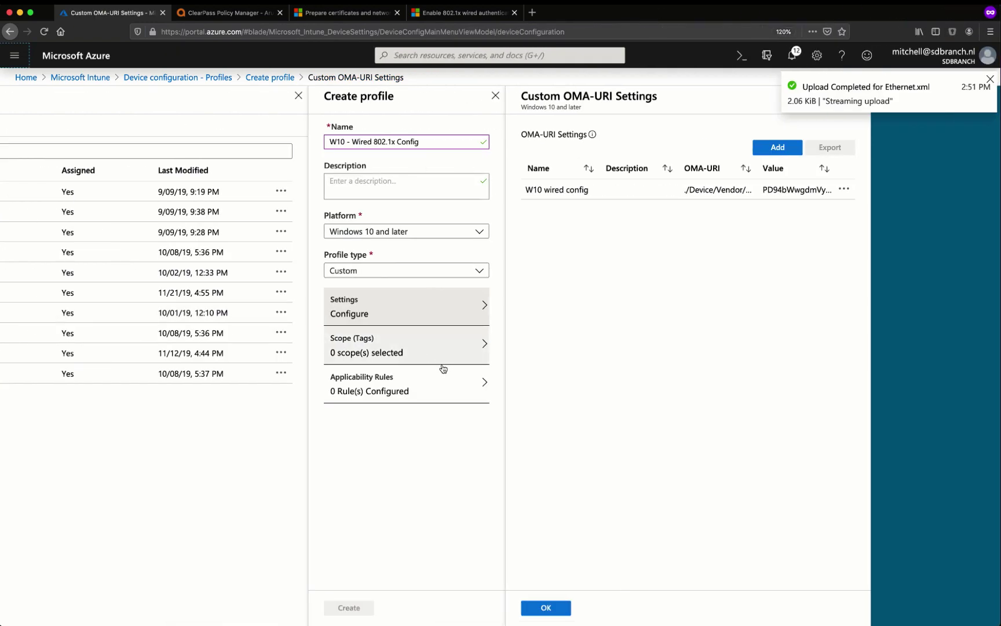
Confirm the OMA-URI settings, add the Default scope tag, and create the profile
{"action": "left_click", "coordinate": [536, 612]}
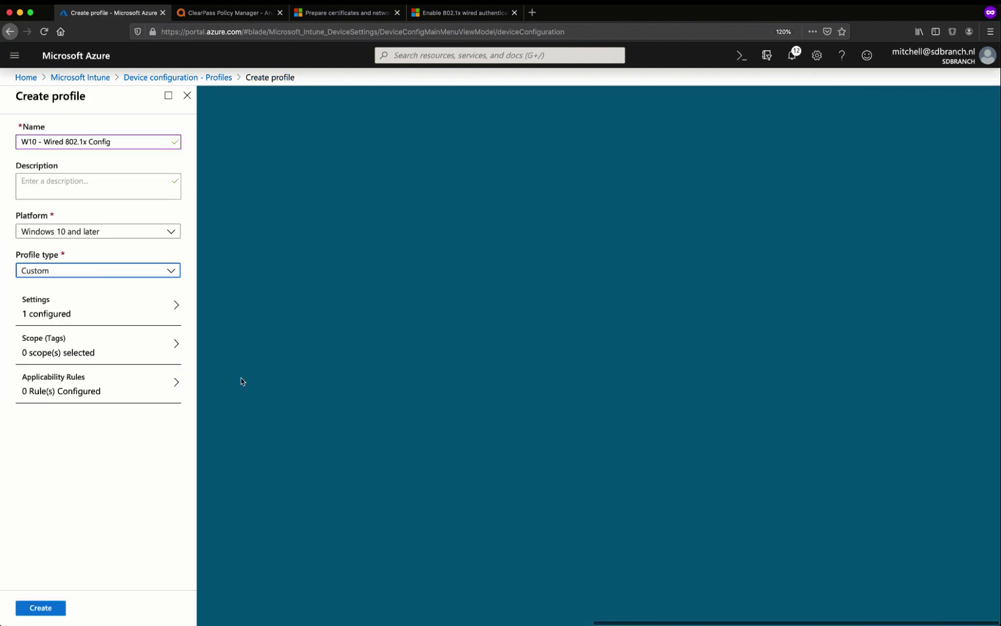
{"action": "left_click", "coordinate": [122, 352]}
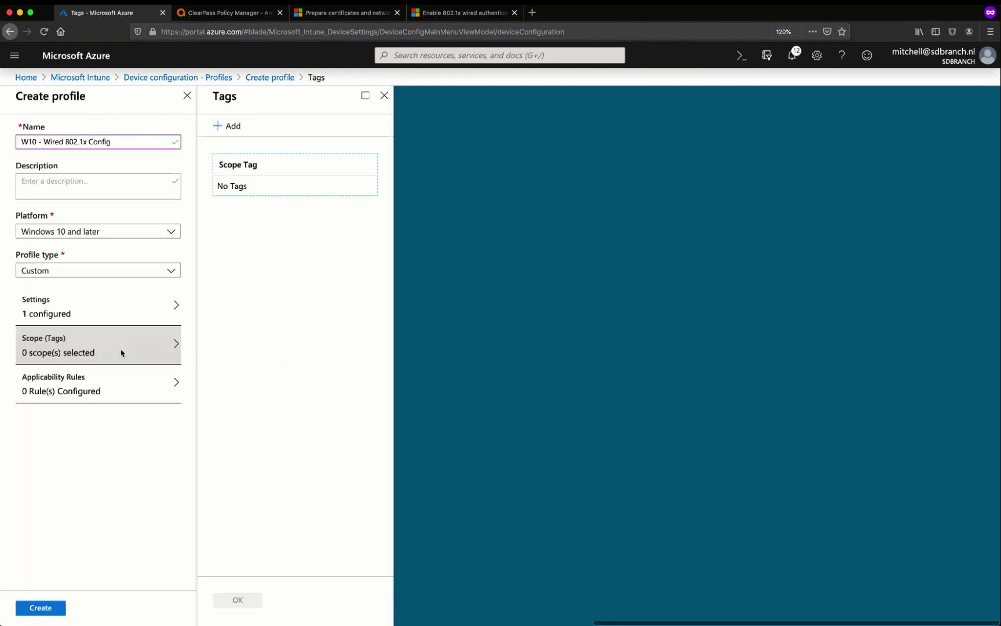
{"action": "left_click", "coordinate": [229, 126]}
{"action": "left_click", "coordinate": [424, 201]}
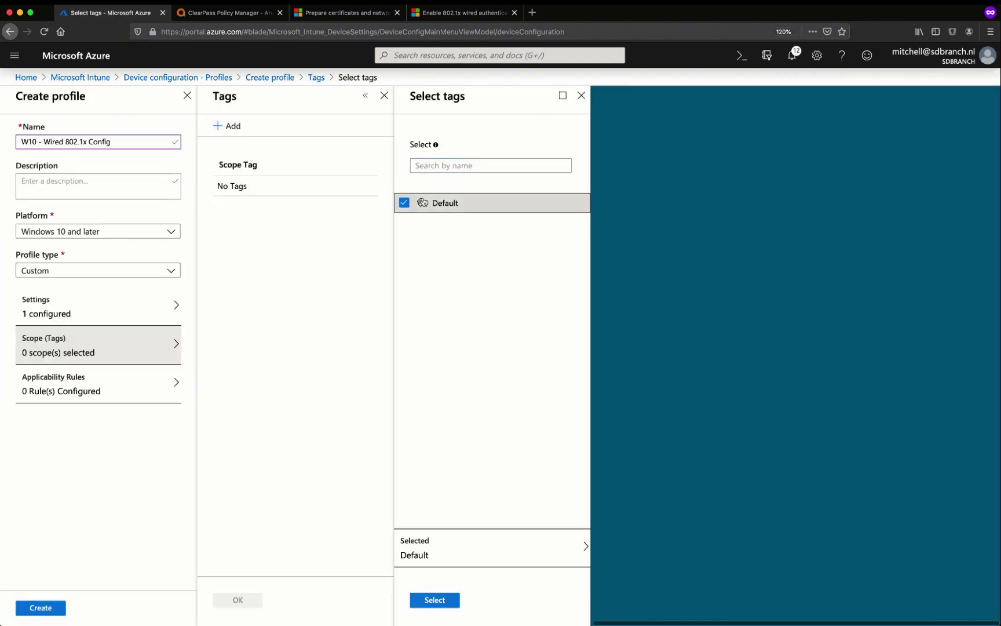
{"action": "left_click", "coordinate": [433, 597]}
{"action": "left_click", "coordinate": [238, 606]}
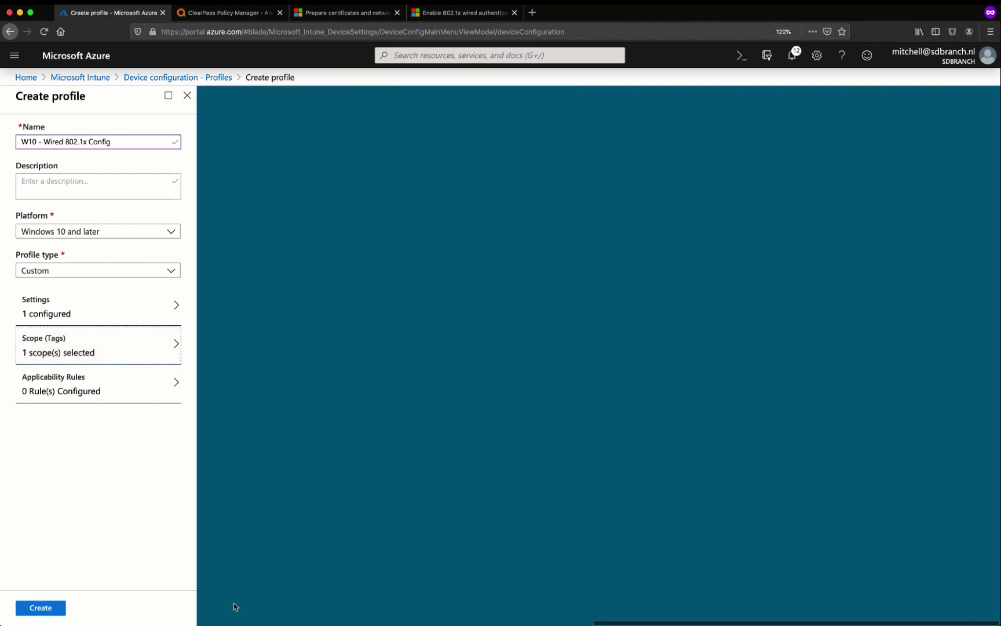
{"action": "left_click", "coordinate": [57, 608]}
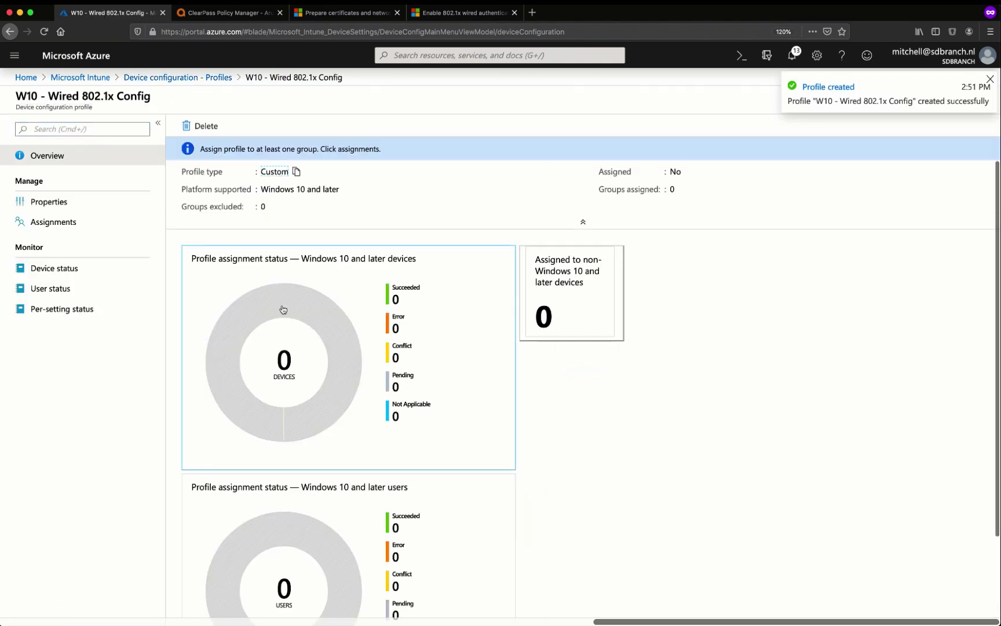
Assign the profile to All Users & All Devices and save
{"action": "left_click", "coordinate": [71, 229]}
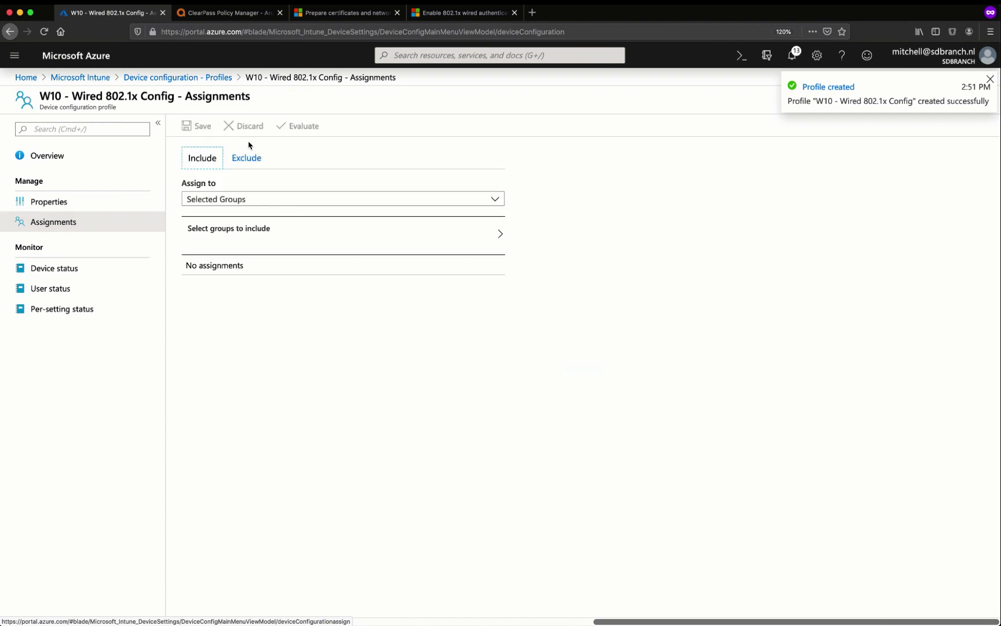
{"action": "left_click", "coordinate": [232, 203]}
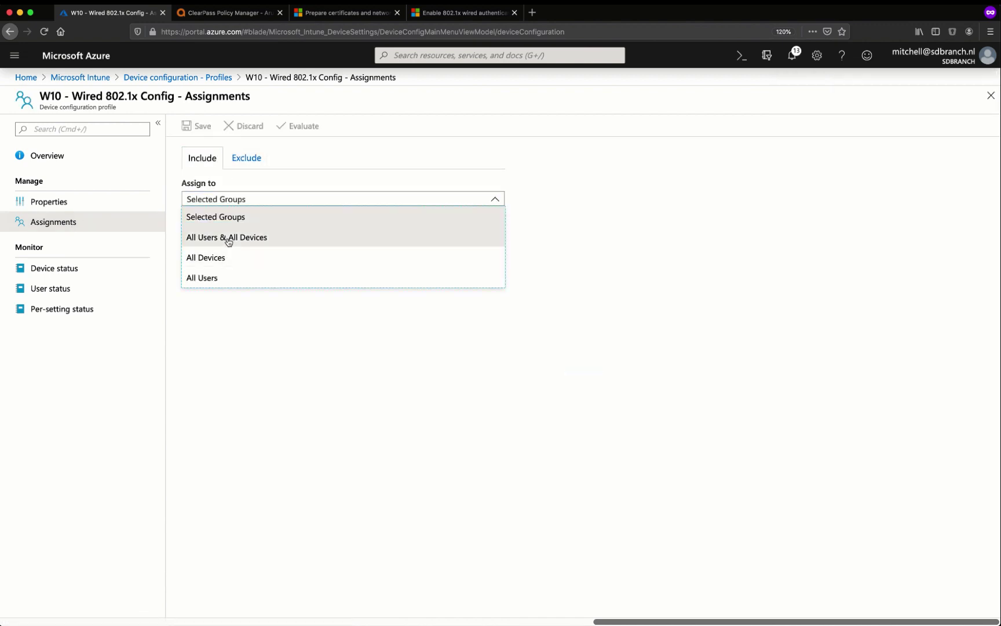
{"action": "left_click", "coordinate": [223, 237]}
{"action": "left_click", "coordinate": [212, 133]}
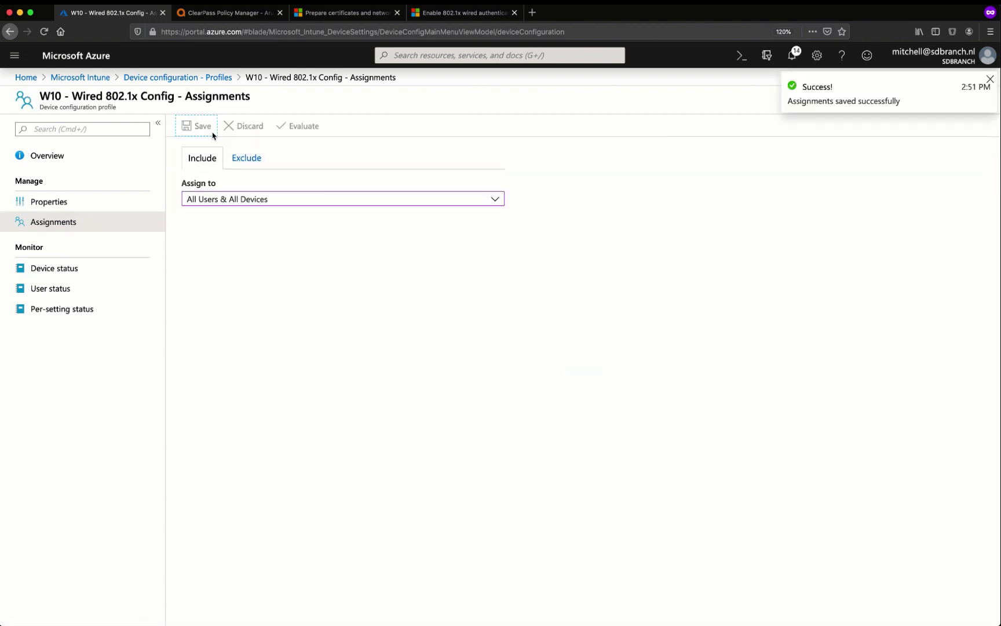
Bring the VM forward and launch the Services console (services.msc) from Run
{"action": "double_click", "coordinate": [592, 16]}
{"action": "left_click", "coordinate": [722, 70]}
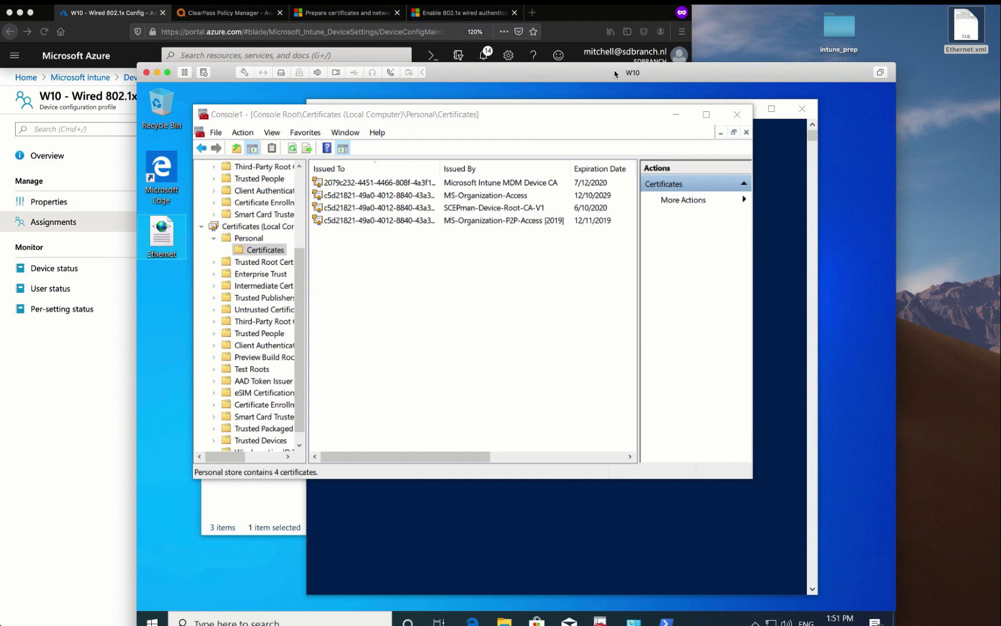
{"action": "left_click_drag", "start_coordinate": [615, 73], "coordinate": [602, 54]}
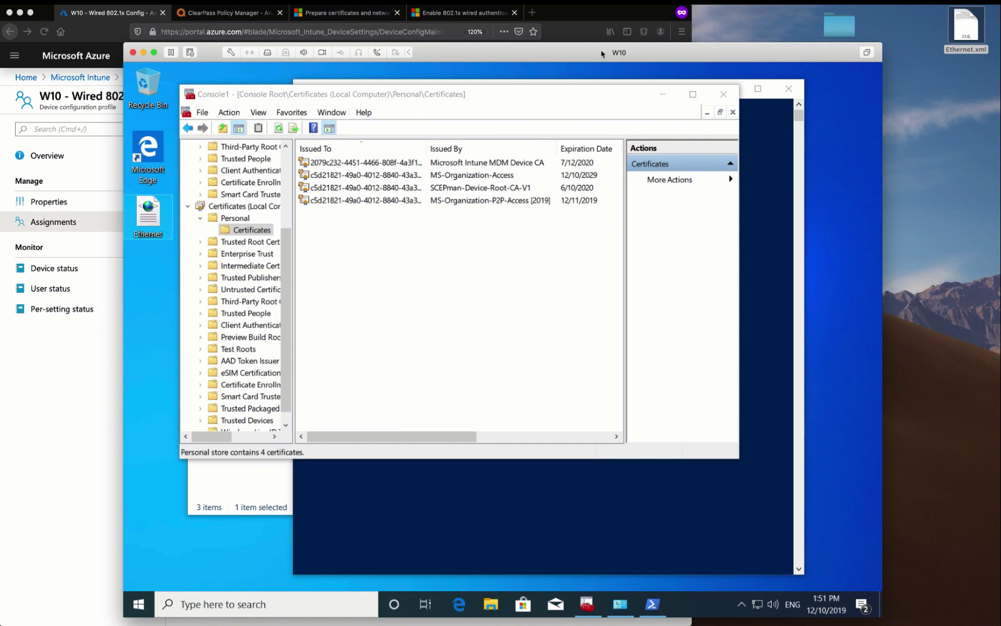
{"action": "left_click", "coordinate": [432, 497]}
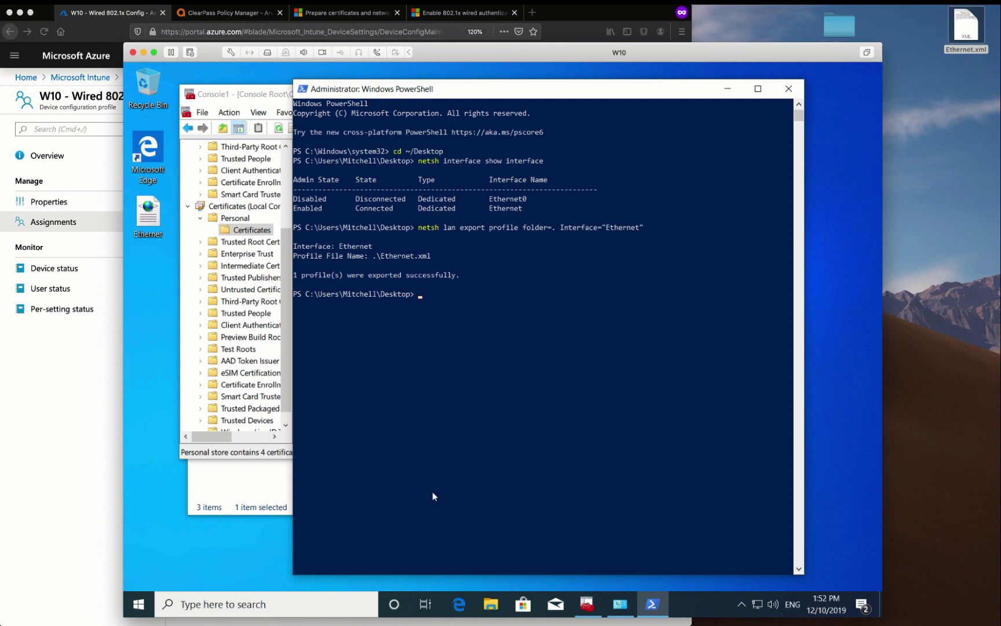
{"action": "key", "text": "super+r"}
{"action": "type", "text": "ser"}
{"action": "key", "text": "Down"}
{"action": "key", "text": "Return"}
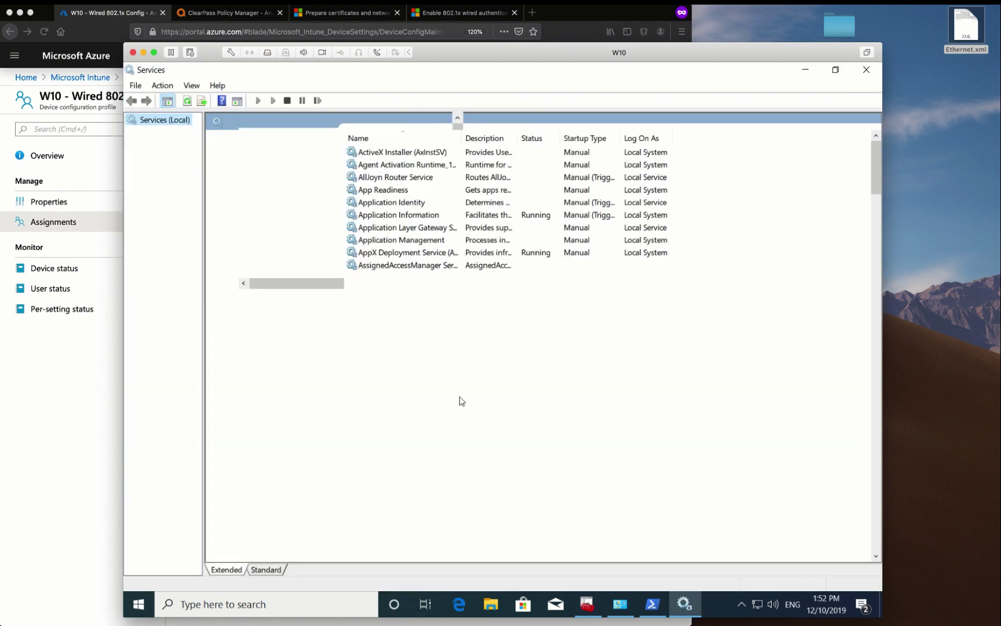
Stop the Wired AutoConfig service and set its startup type to Manual
{"action": "type", "text": "wo"}
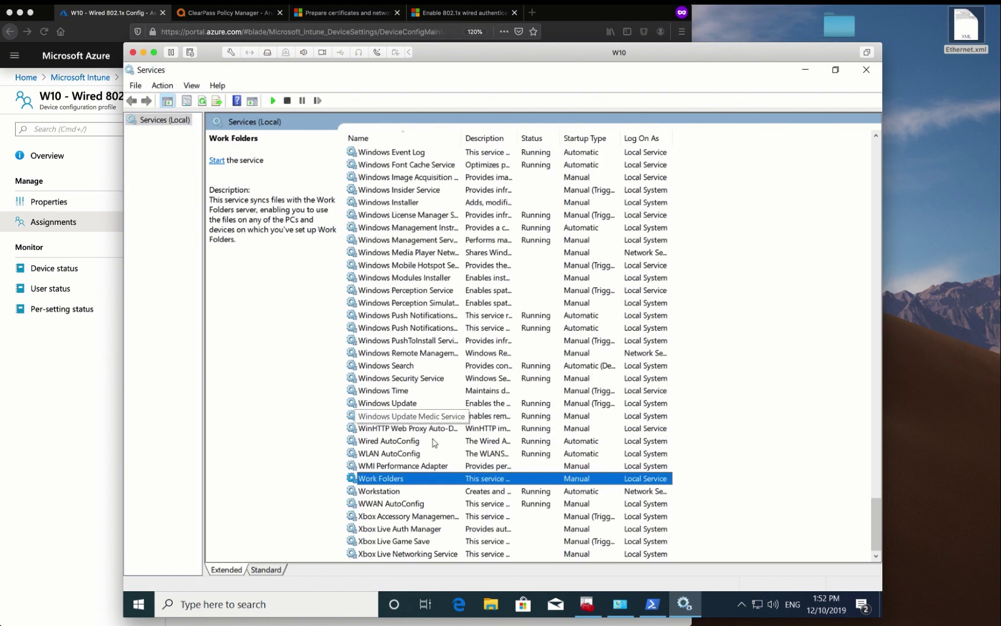
{"action": "left_click", "coordinate": [414, 505]}
{"action": "type", "text": "wir"}
{"action": "double_click", "coordinate": [401, 452]}
{"action": "key", "text": "Escape"}
{"action": "double_click", "coordinate": [394, 440]}
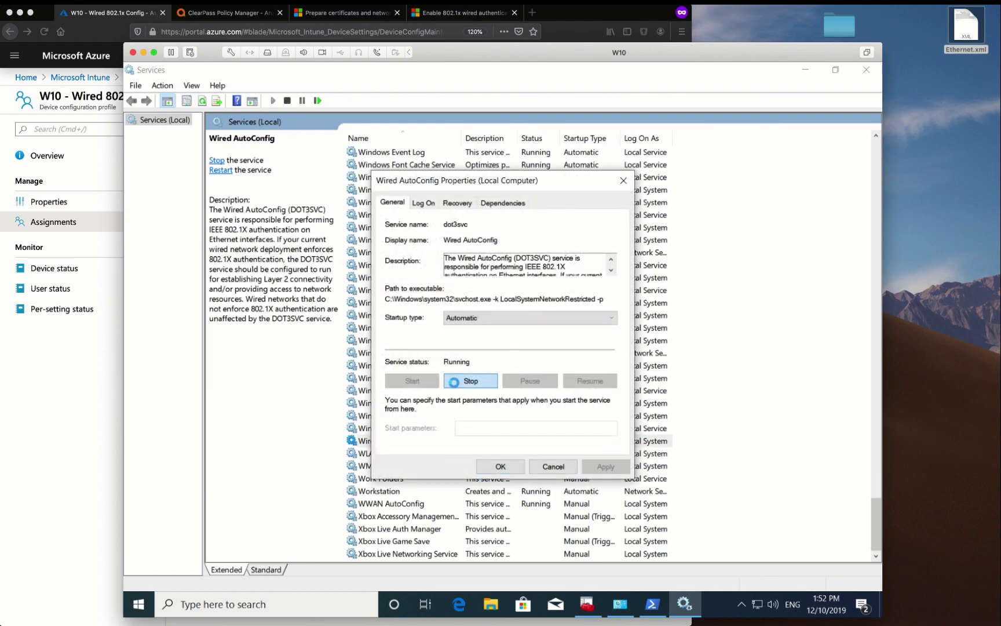
{"action": "left_click", "coordinate": [470, 381]}
{"action": "left_click", "coordinate": [503, 320]}
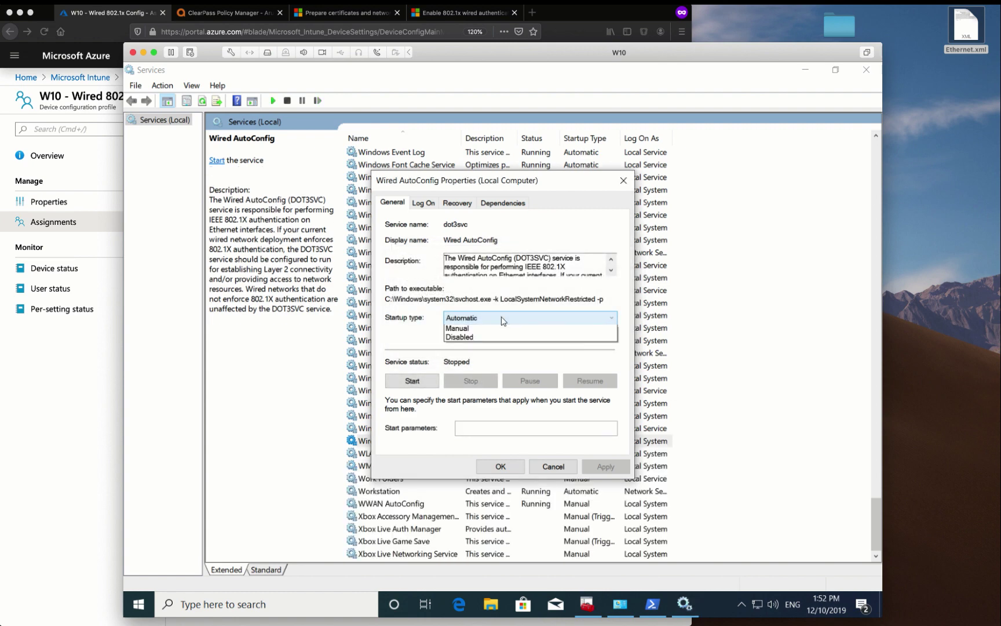
{"action": "left_click", "coordinate": [503, 348]}
{"action": "left_click", "coordinate": [500, 466]}
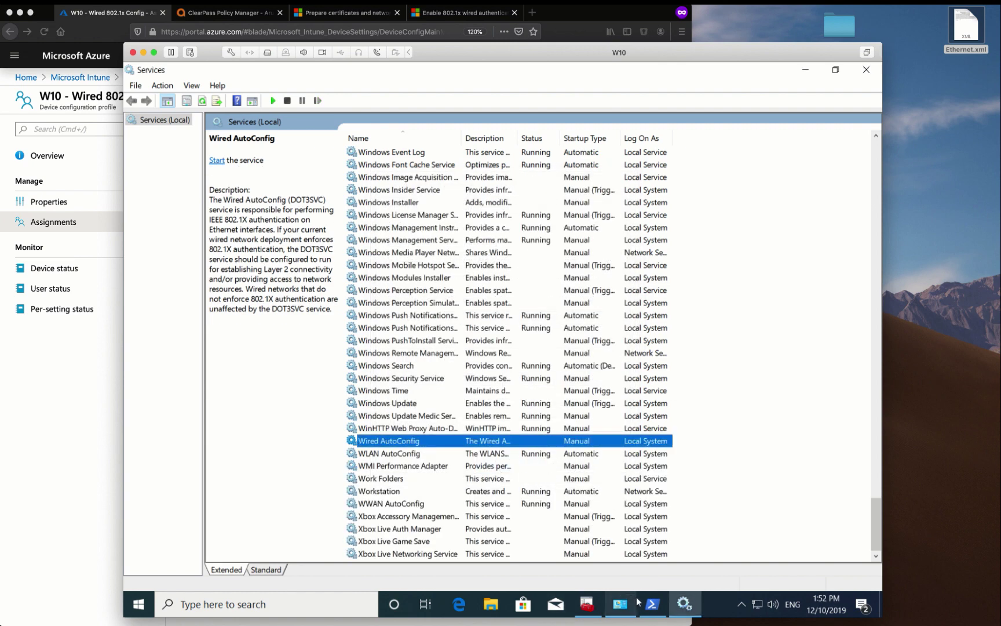
Check the Ethernet connection's properties in Network Connections, then return to admin PowerShell
{"action": "left_click", "coordinate": [620, 603]}
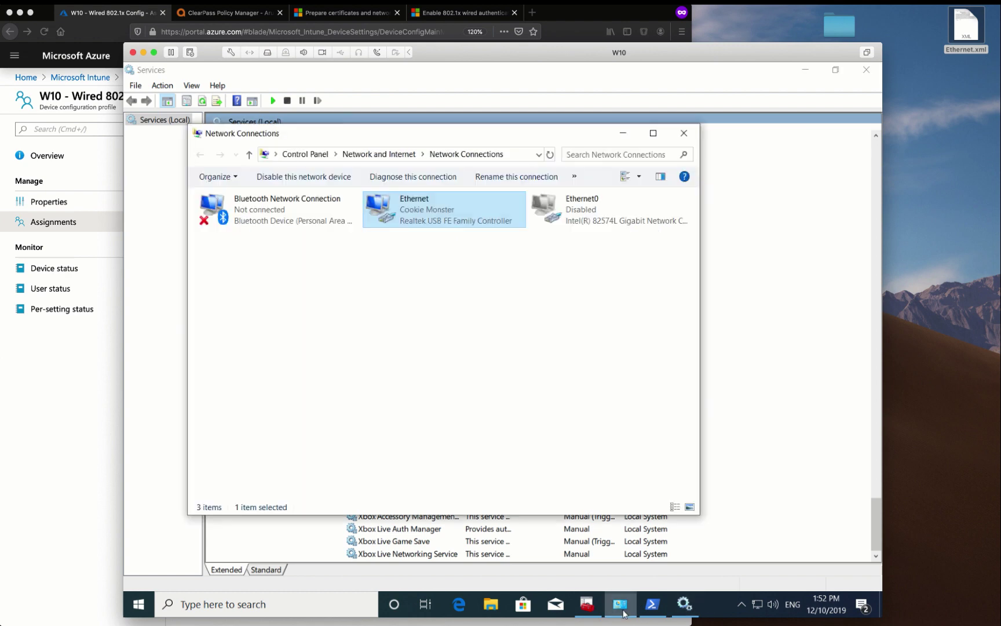
{"action": "right_click", "coordinate": [446, 223]}
{"action": "left_click", "coordinate": [469, 348]}
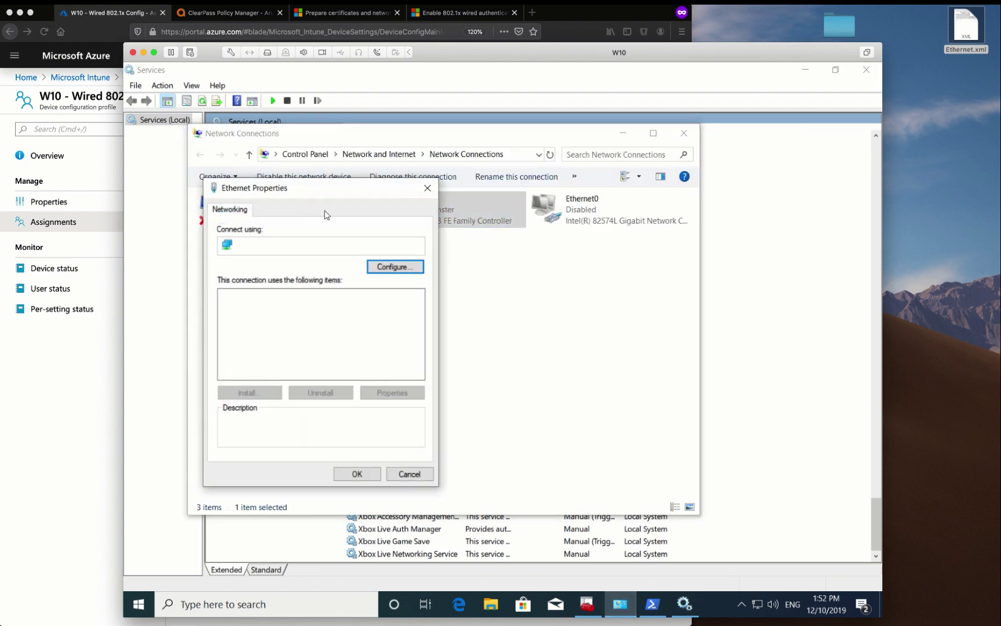
{"action": "key", "text": "Escape"}
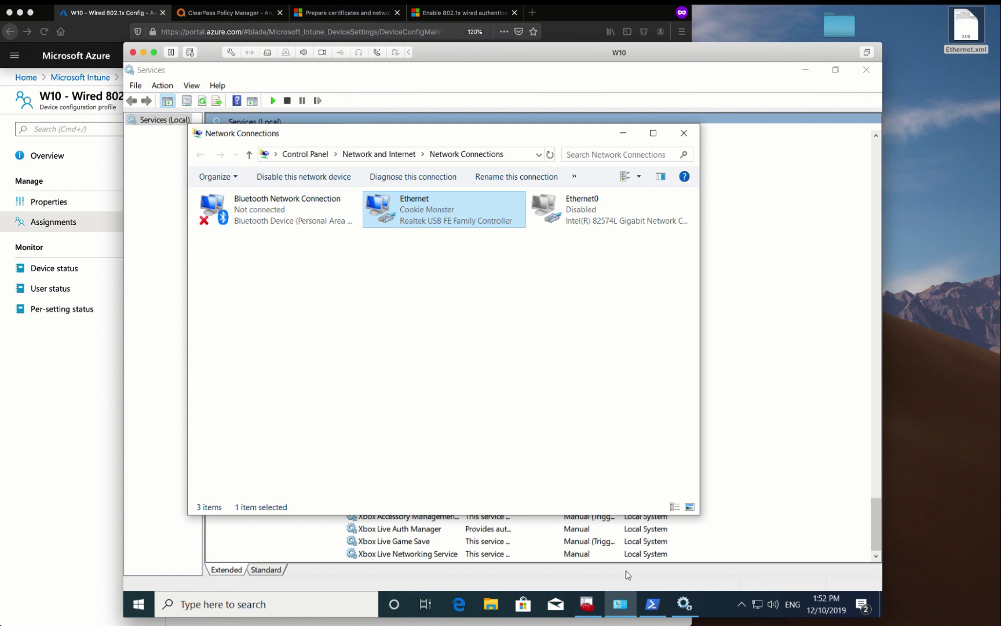
{"action": "left_click", "coordinate": [653, 604]}
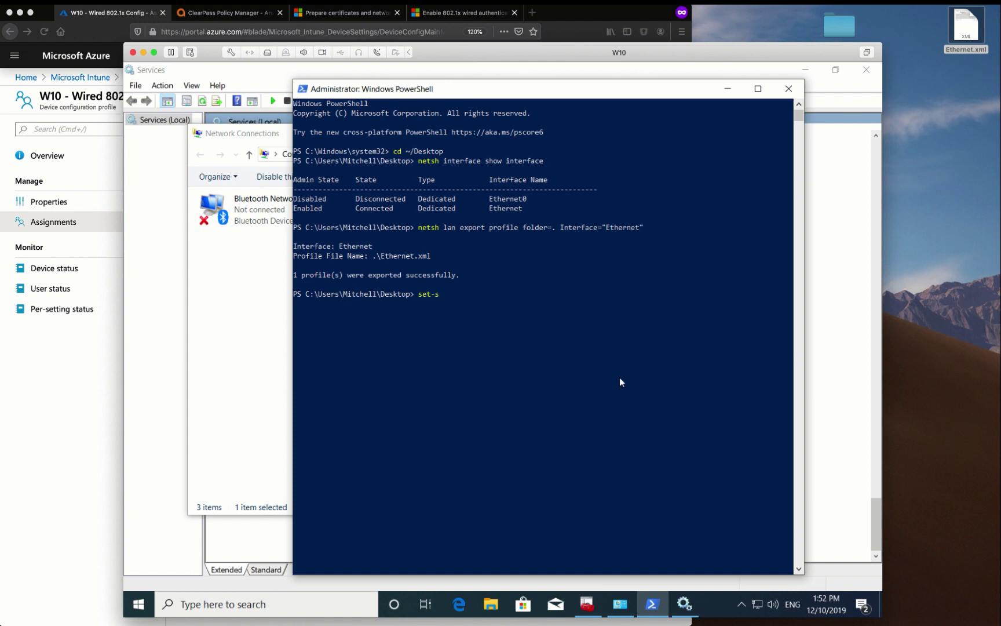
Run set-service -name dot3svc -startuptype automatic and refresh Services to verify
{"action": "type", "text": "vice -name dot3svc -startuptype automatic"}
{"action": "key", "text": "Return"}
{"action": "left_click", "coordinate": [745, 74]}
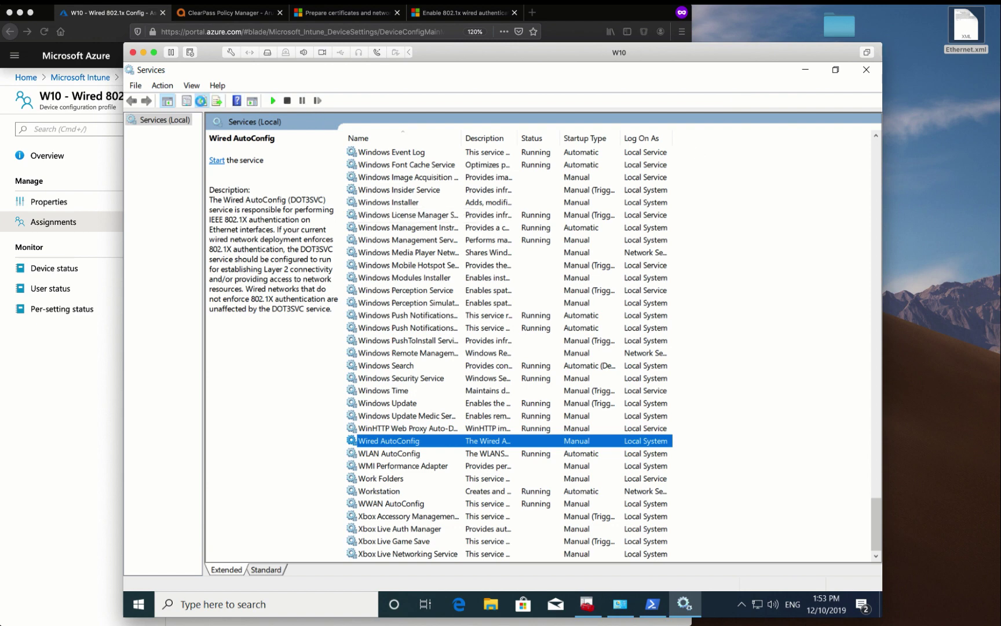
{"action": "left_click", "coordinate": [202, 101]}
Start dot3svc with set-service -status running, confirm in Services, and show wiredservice.ps1
{"action": "left_click", "coordinate": [660, 605]}
{"action": "key", "text": "Up"}
{"action": "key", "text": "BackSpace"}
{"action": "key", "text": "BackSpace"}
{"action": "key", "text": "BackSpace"}
{"action": "key", "text": "BackSpace"}
{"action": "key", "text": "BackSpace"}
{"action": "key", "text": "BackSpace"}
{"action": "key", "text": "BackSpace"}
{"action": "key", "text": "BackSpace"}
{"action": "key", "text": "BackSpace"}
{"action": "key", "text": "BackSpace"}
{"action": "key", "text": "BackSpace"}
{"action": "key", "text": "BackSpace"}
{"action": "key", "text": "BackSpace"}
{"action": "key", "text": "BackSpace"}
{"action": "key", "text": "BackSpace"}
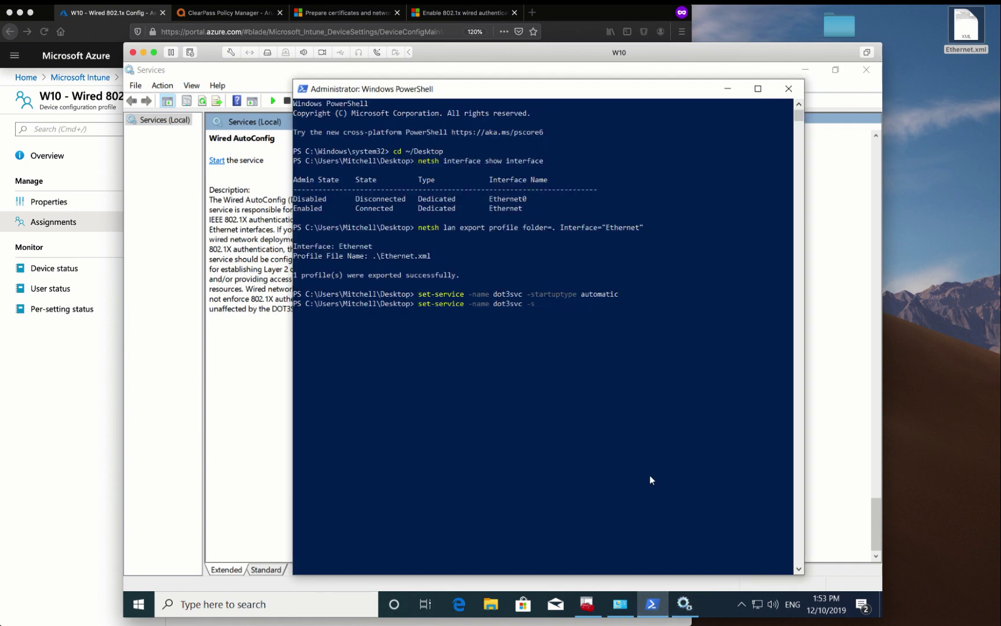
{"action": "type", "text": "atus running"}
{"action": "key", "text": "Return"}
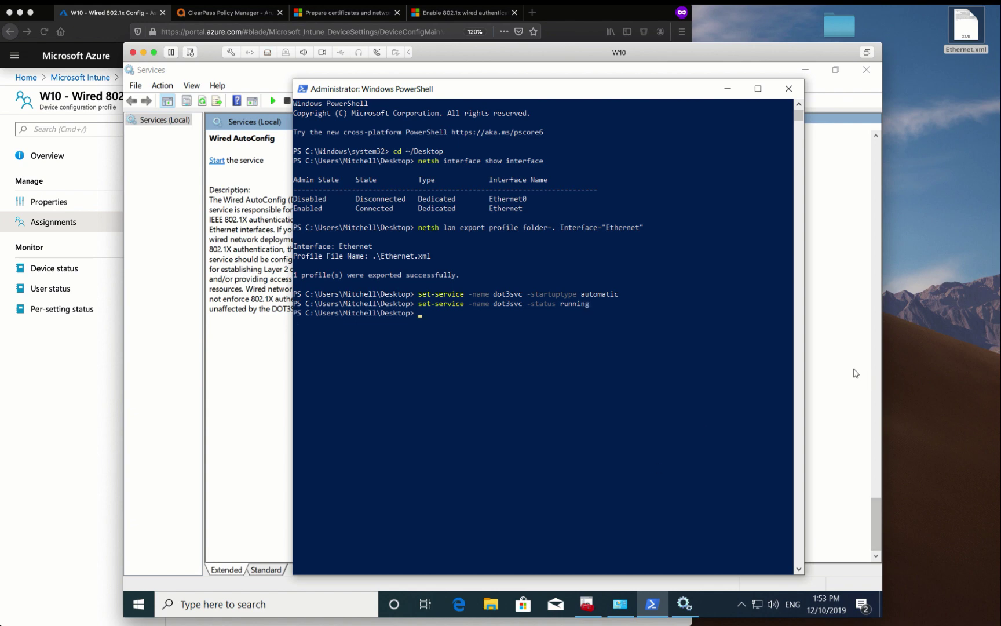
{"action": "left_click", "coordinate": [856, 373]}
{"action": "left_click", "coordinate": [478, 454]}
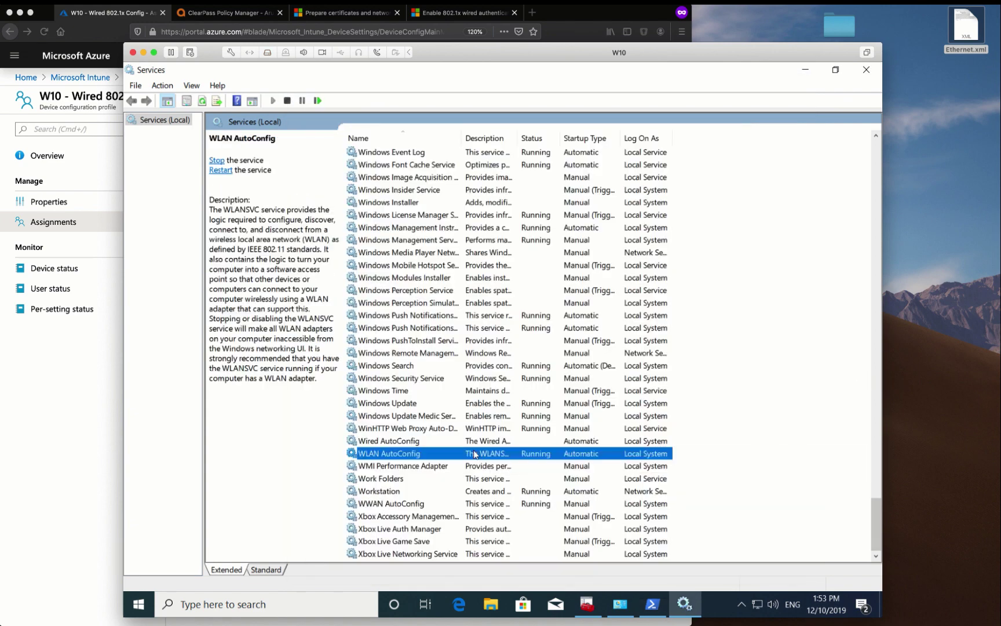
{"action": "left_click", "coordinate": [474, 442]}
{"action": "left_click", "coordinate": [201, 102]}
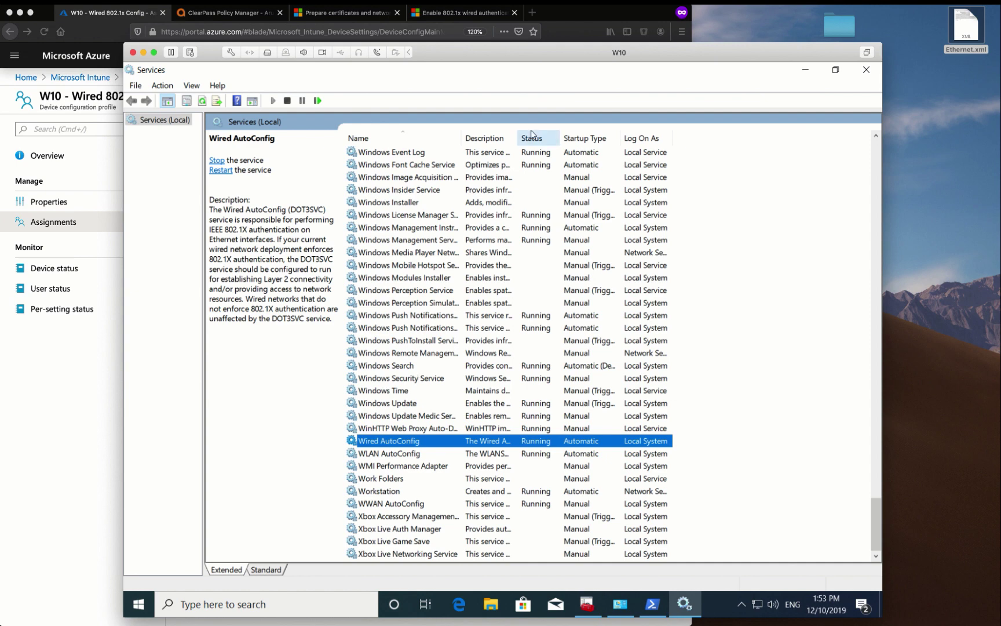
{"action": "key", "text": "super+Tab"}
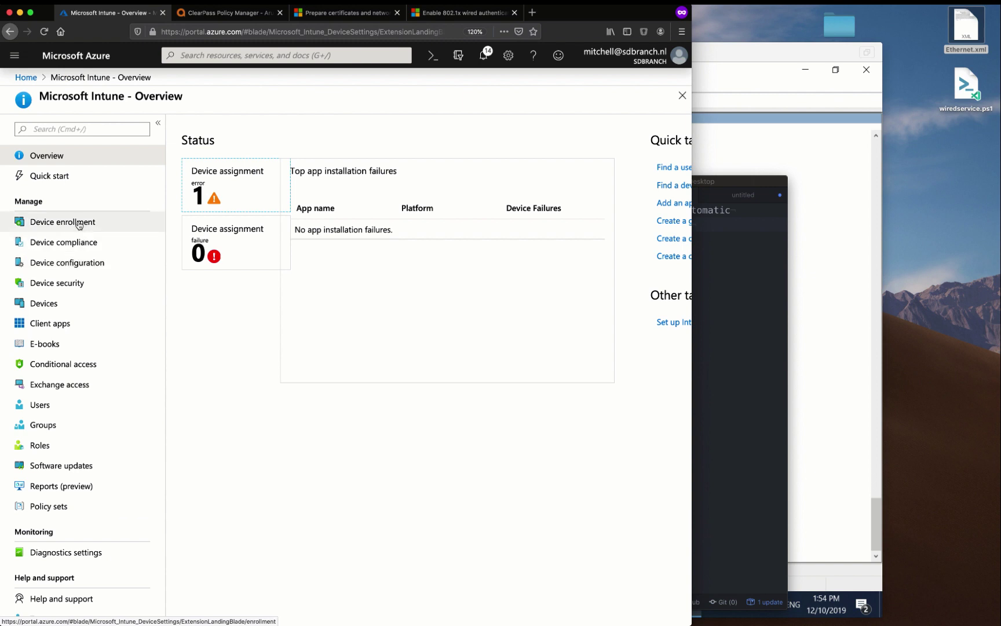
Add an Intune PowerShell script named WiredAutoConfig and upload wiredservice.ps1
{"action": "left_click", "coordinate": [82, 264]}
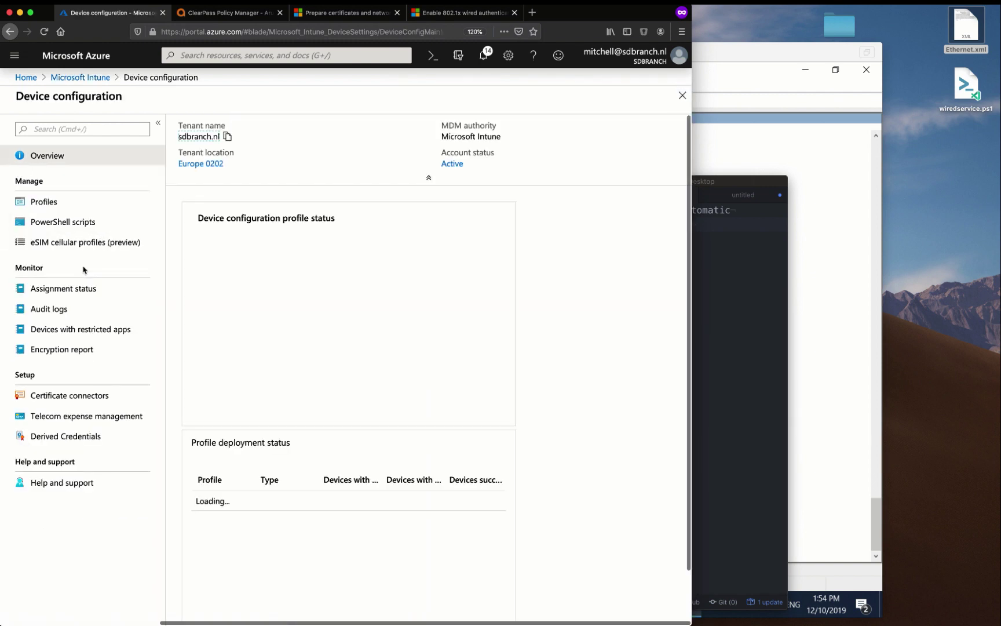
{"action": "left_click", "coordinate": [75, 222]}
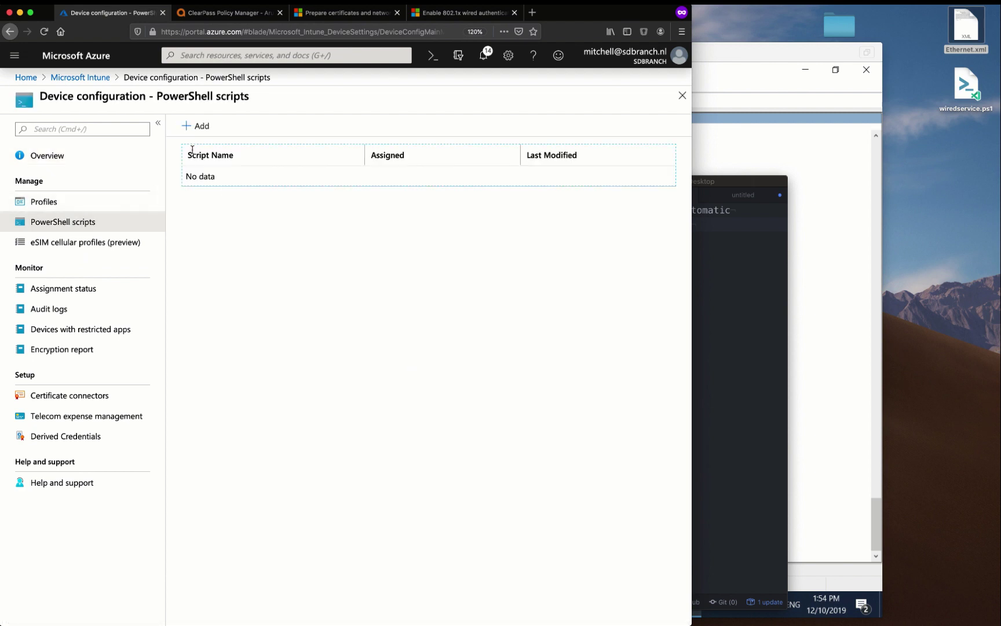
{"action": "left_click", "coordinate": [196, 126]}
{"action": "left_click", "coordinate": [217, 164]}
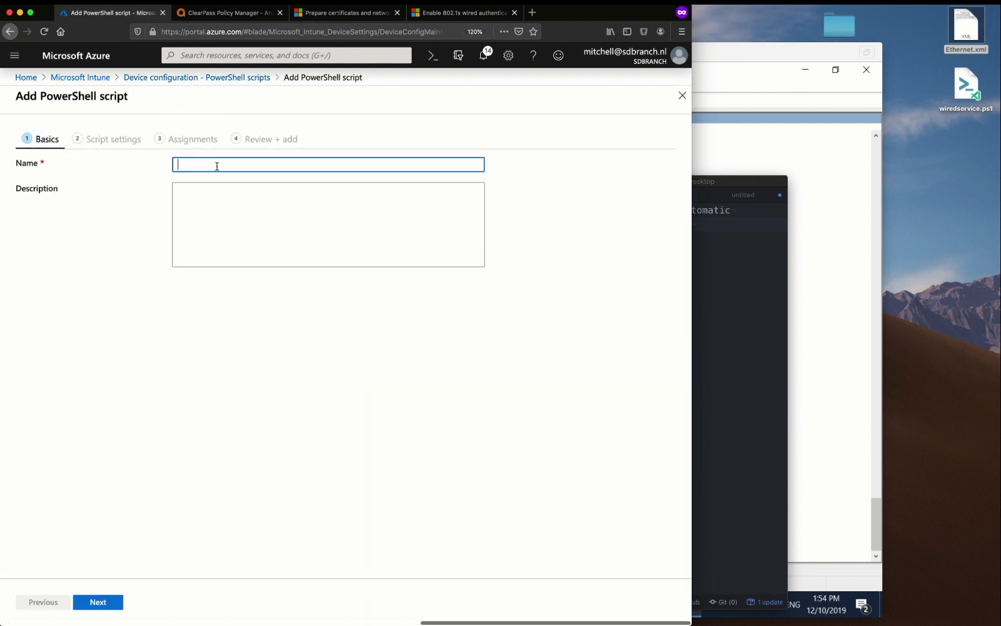
{"action": "type", "text": "Wired"}
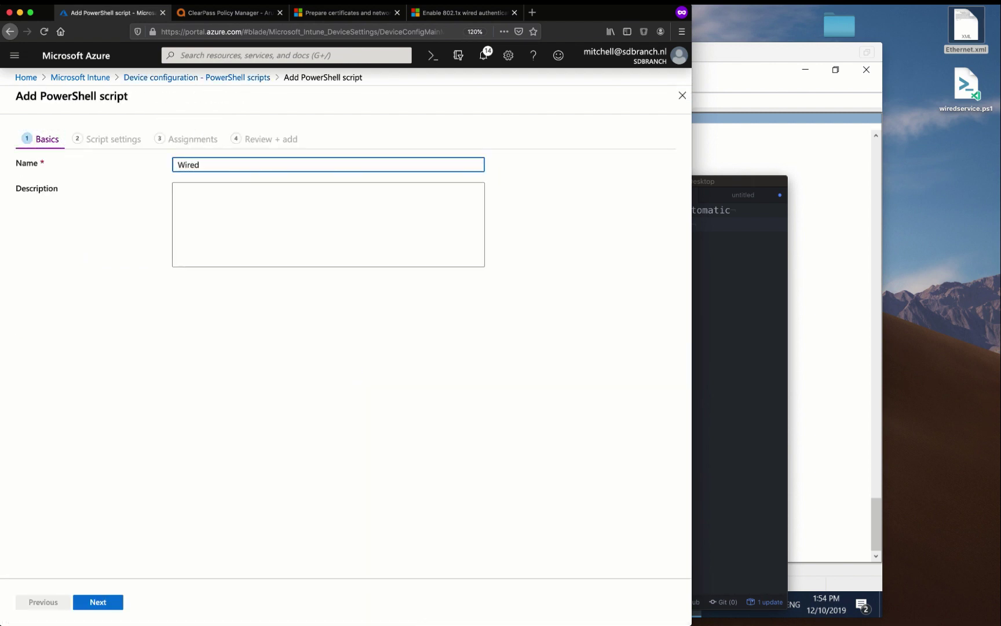
{"action": "type", "text": "AutoConfig"}
{"action": "left_click", "coordinate": [98, 602]}
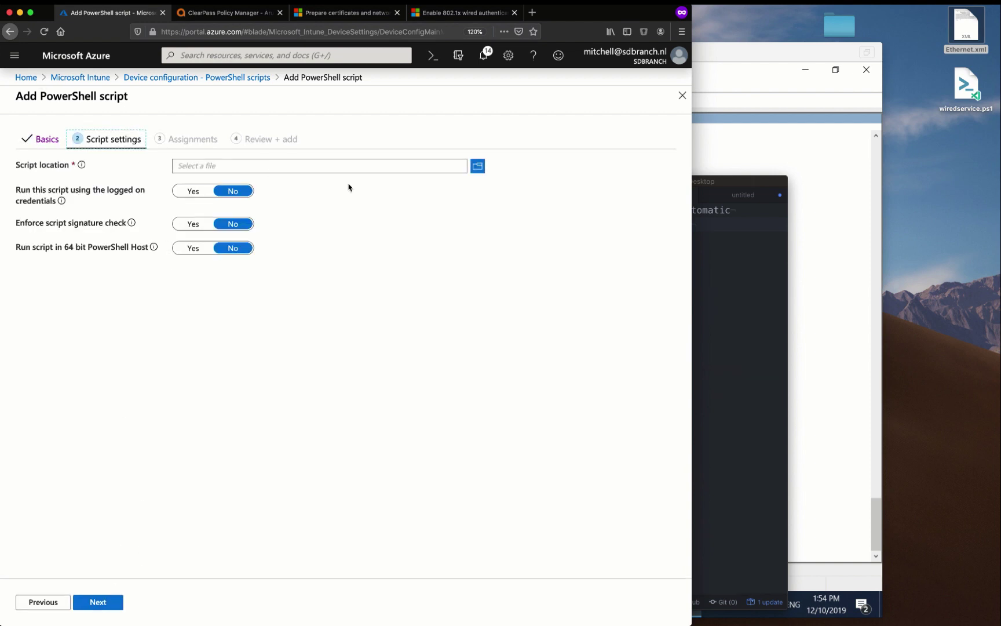
{"action": "left_click_drag", "start_coordinate": [976, 78], "coordinate": [474, 165]}
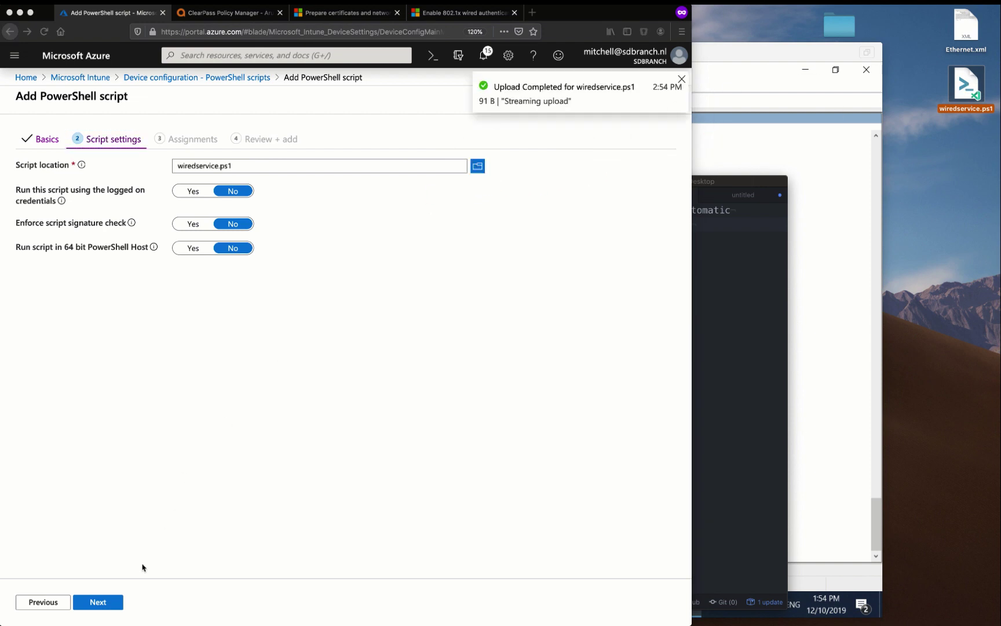
Assign the script to all users and all devices and create it
{"action": "left_click", "coordinate": [99, 602]}
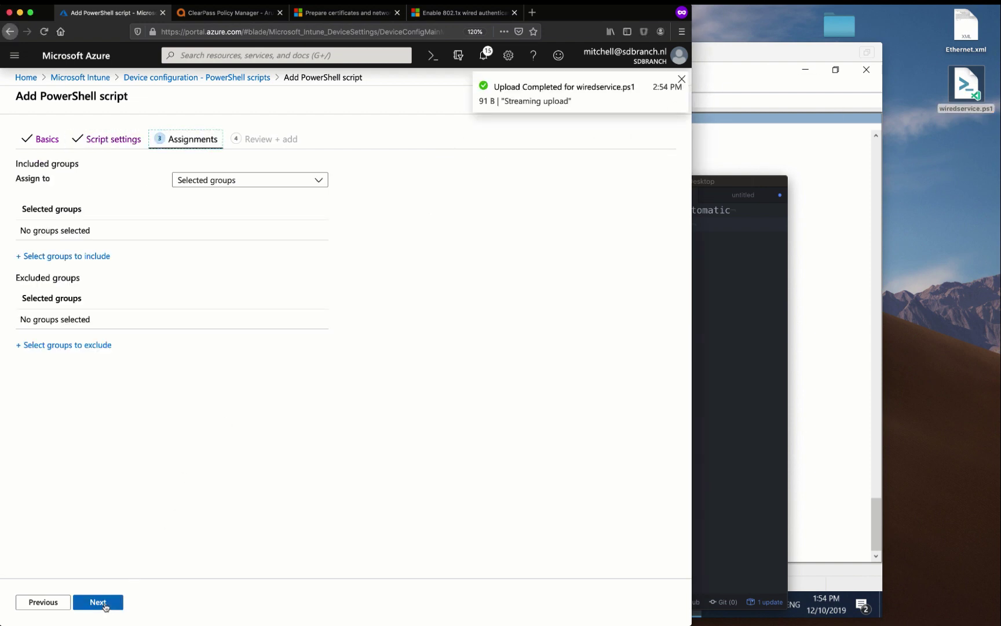
{"action": "left_click", "coordinate": [253, 182]}
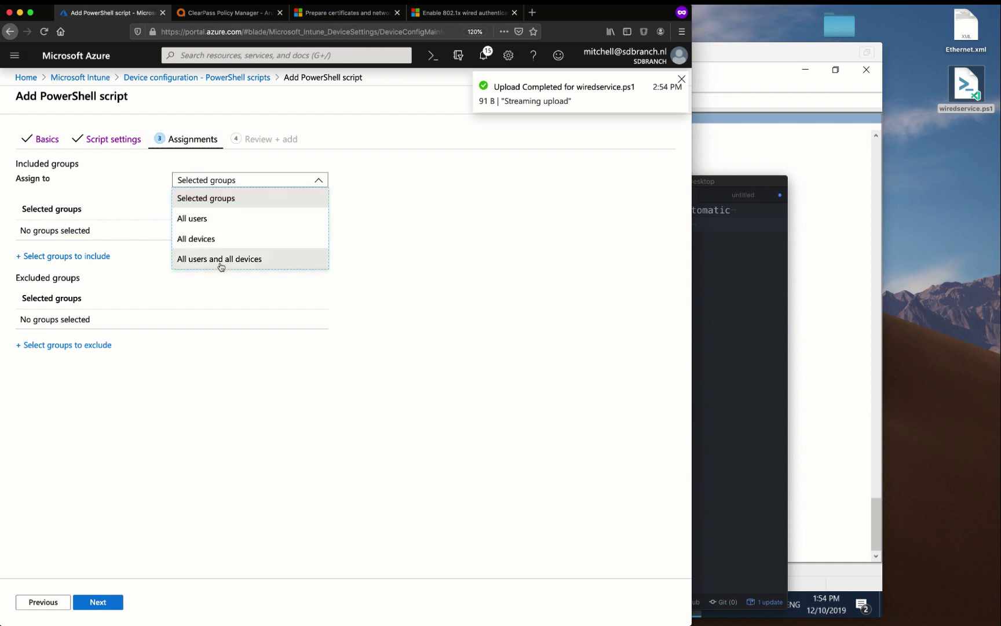
{"action": "left_click", "coordinate": [219, 262]}
{"action": "left_click", "coordinate": [247, 178]}
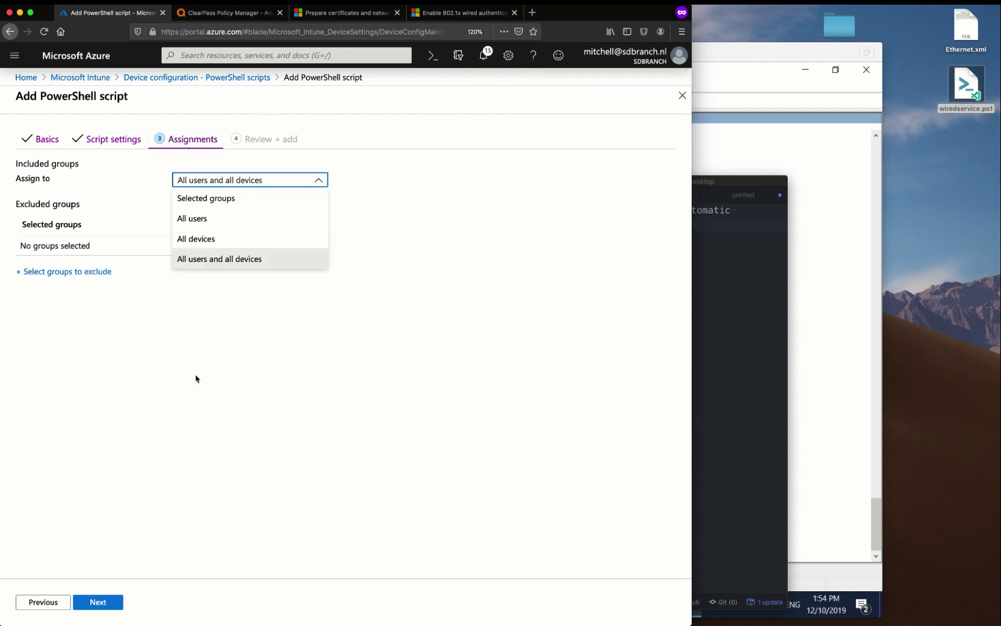
{"action": "left_click", "coordinate": [173, 454]}
{"action": "left_click", "coordinate": [104, 605]}
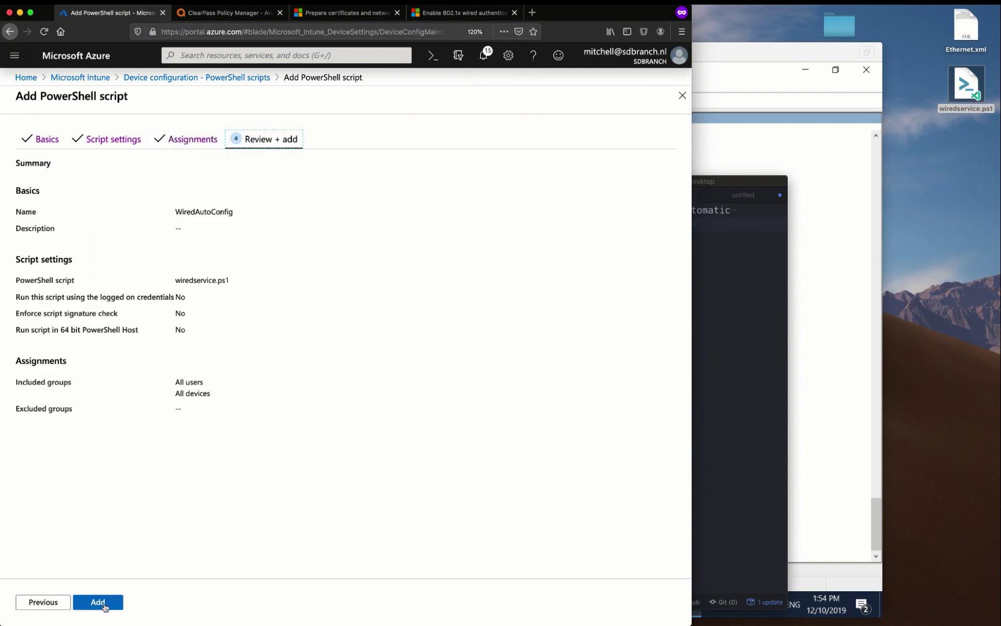
{"action": "left_click", "coordinate": [105, 605]}
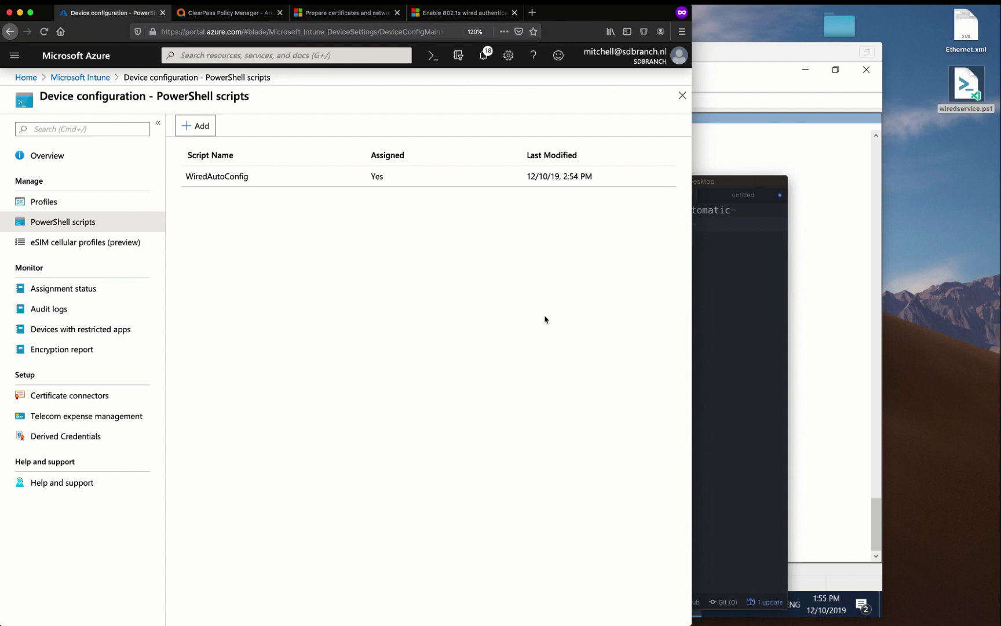
Restore the VM snapshot, then delete the old device from Intune's All devices
{"action": "left_click", "coordinate": [760, 53]}
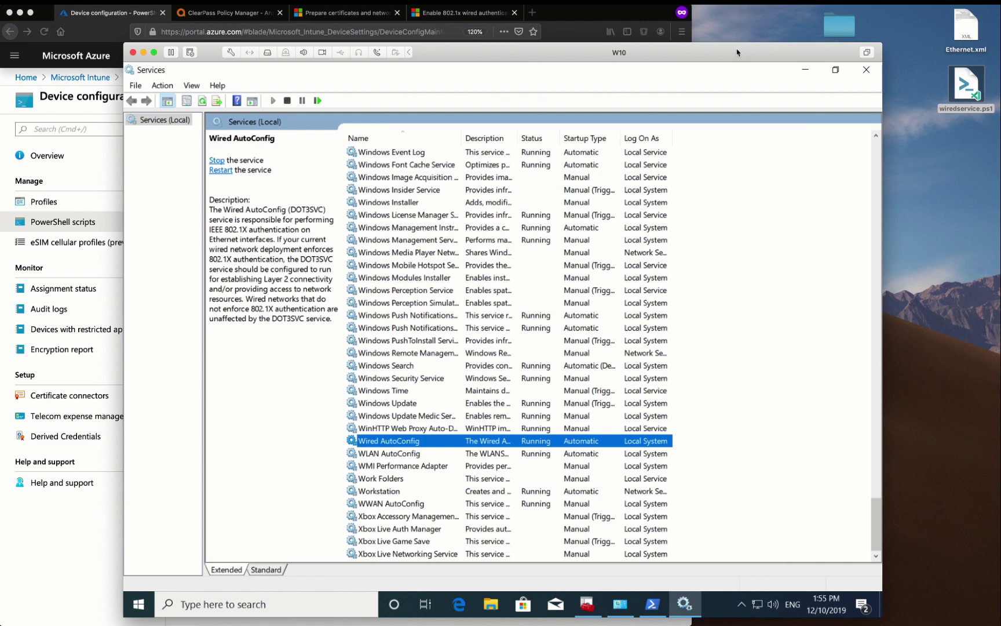
{"action": "key", "text": "super+z"}
{"action": "left_click", "coordinate": [459, 130]}
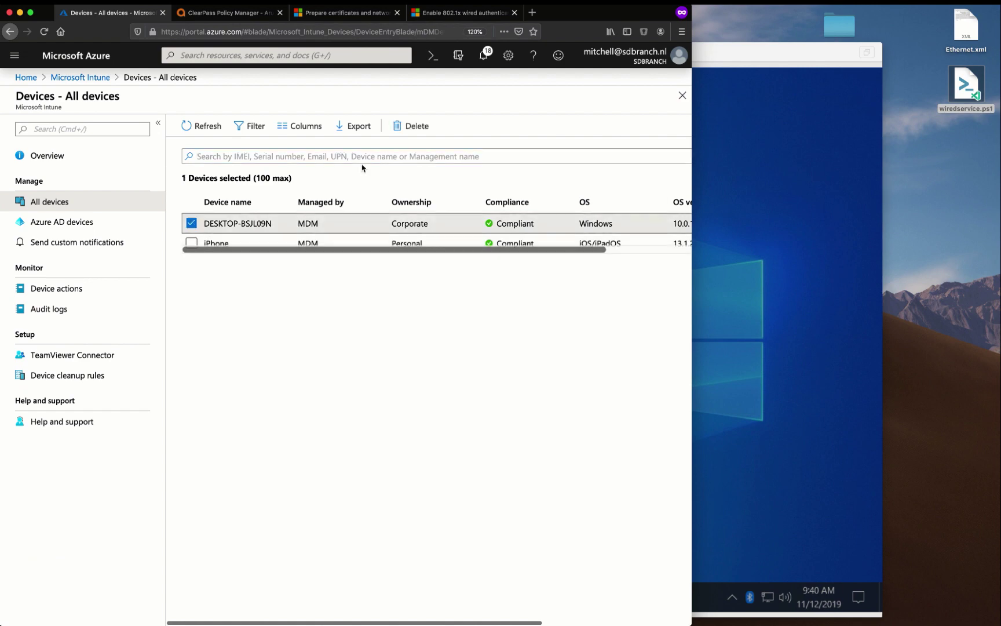
{"action": "left_click", "coordinate": [410, 126]}
{"action": "left_click", "coordinate": [458, 601]}
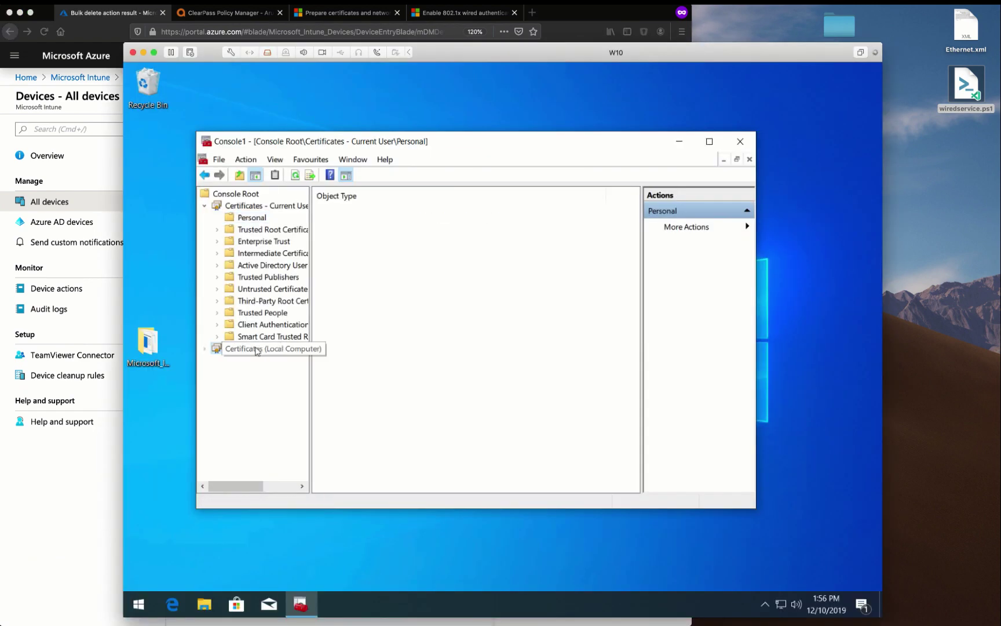
Check that the Local Computer Personal store is empty, then choose Connect under Access work or school
{"action": "double_click", "coordinate": [257, 349]}
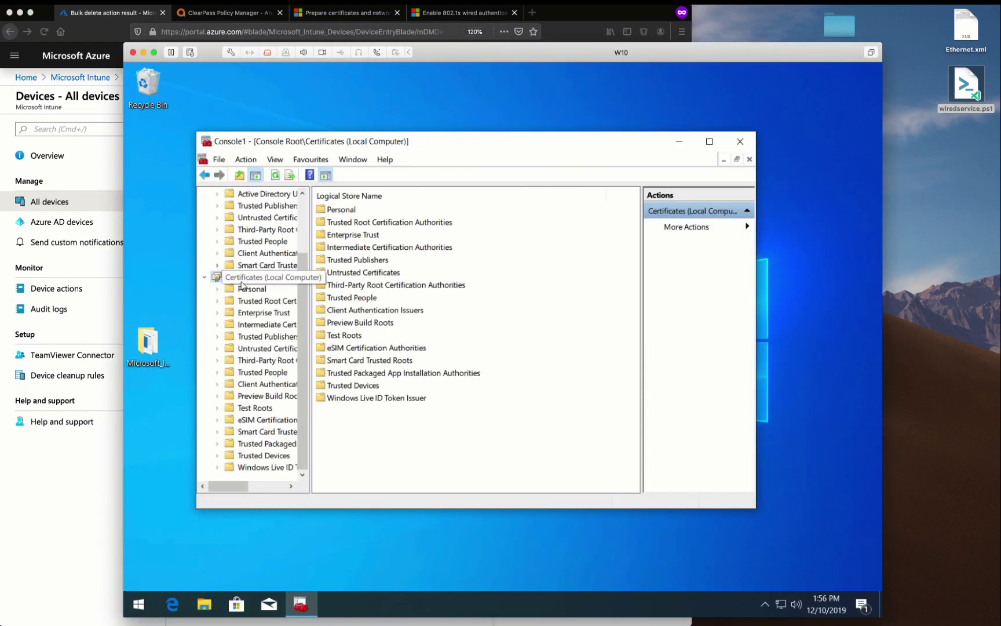
{"action": "left_click", "coordinate": [243, 287]}
{"action": "left_click", "coordinate": [139, 604]}
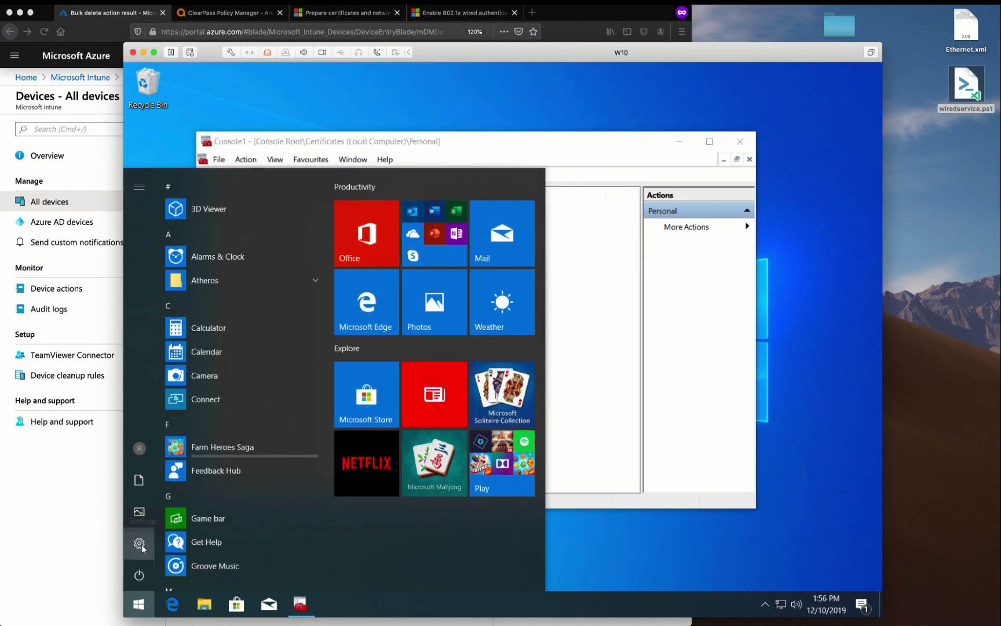
{"action": "left_click", "coordinate": [139, 544]}
{"action": "left_click", "coordinate": [286, 450]}
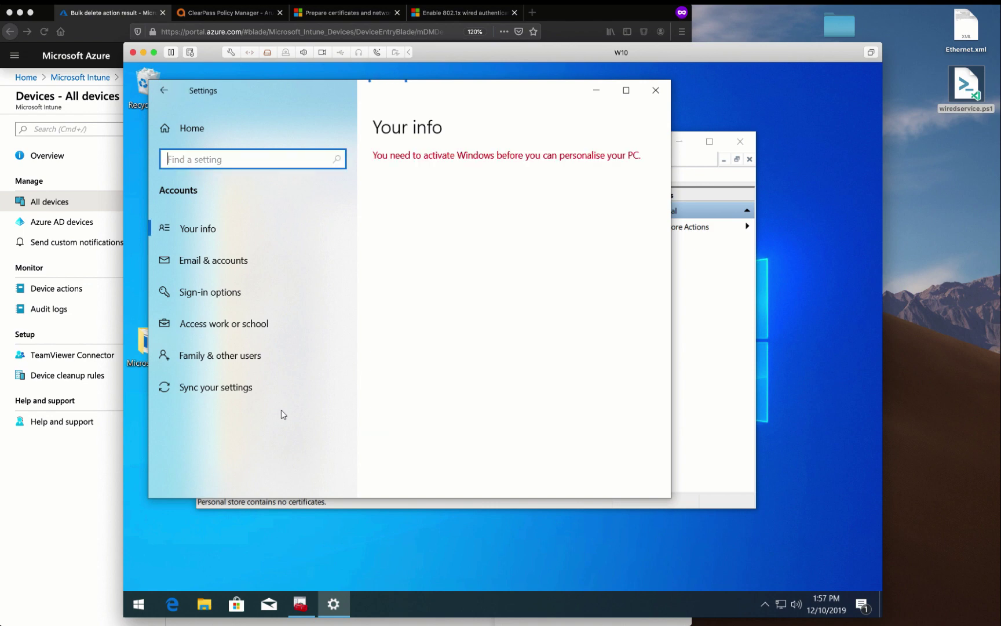
{"action": "left_click", "coordinate": [321, 324]}
{"action": "left_click", "coordinate": [401, 248]}
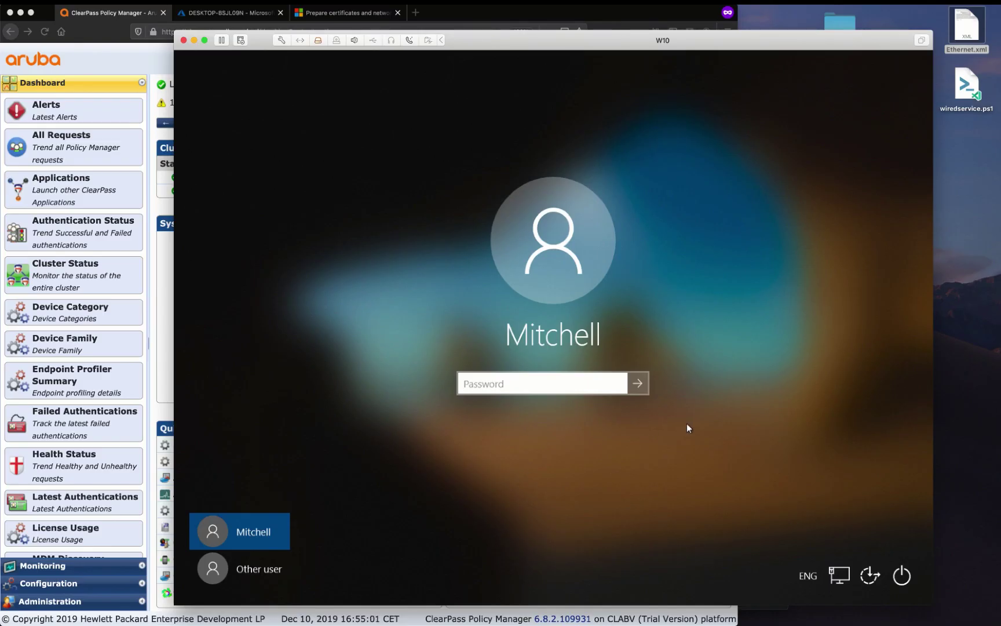
Enter the user account password on the Windows login screen to sign in
{"action": "type", "text": "**********"}
{"action": "key", "text": "Return"}
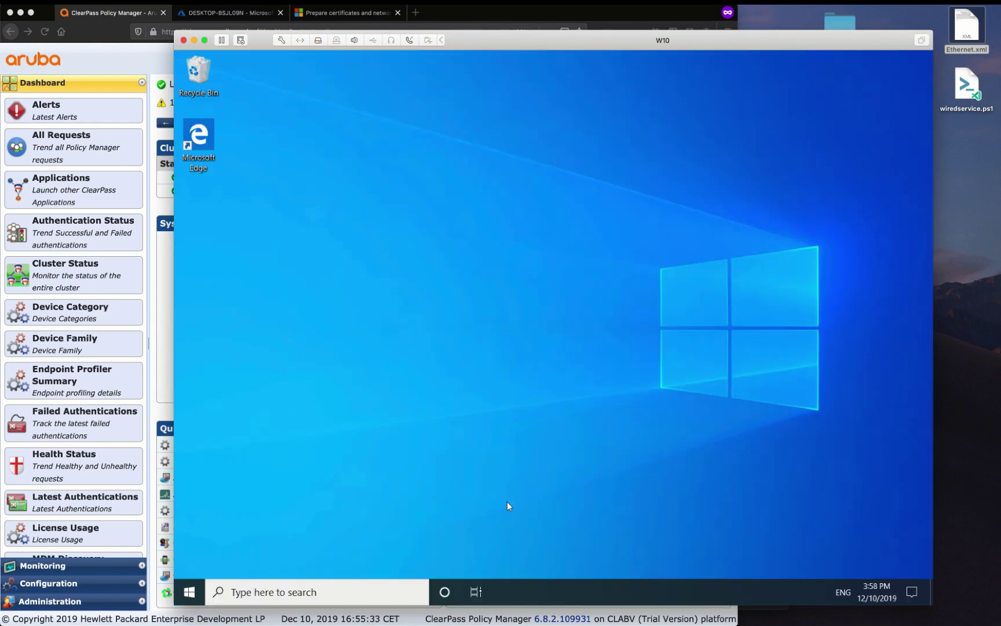
Launch the Microsoft Management Console with the mmc command
{"action": "key", "text": "super+r"}
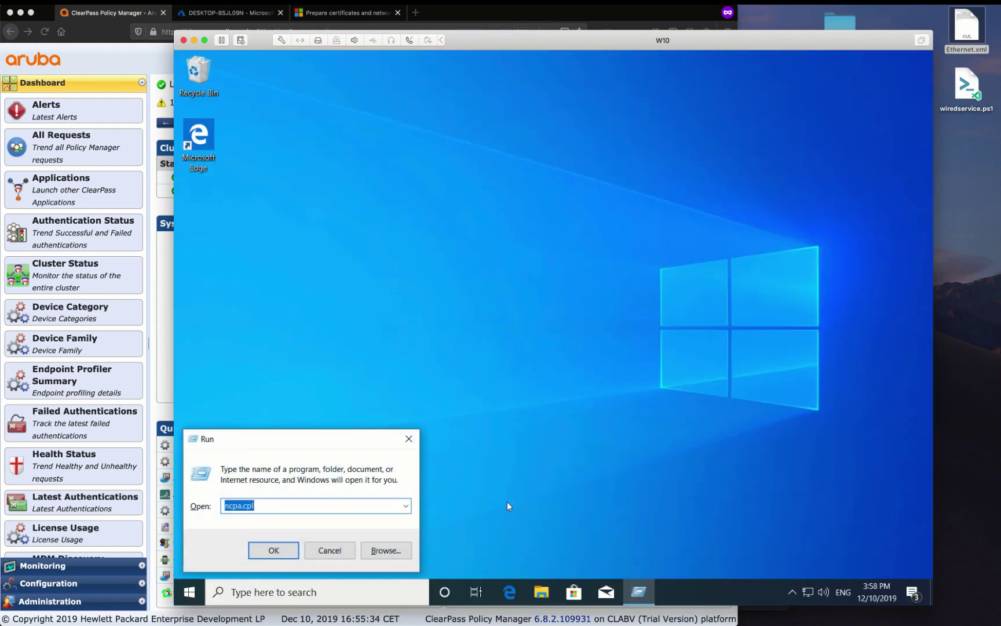
{"action": "type", "text": "mmc"}
{"action": "key", "text": "Return"}
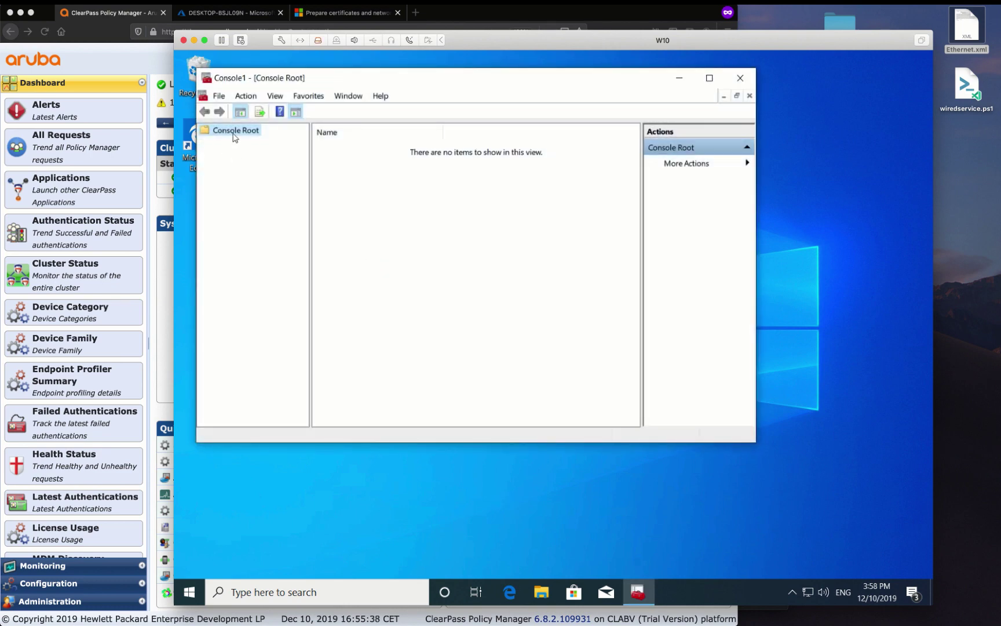
Add Certificates snap-ins for the Current User and the Computer account
{"action": "key", "text": "ctrl+m"}
{"action": "left_click", "coordinate": [295, 186]}
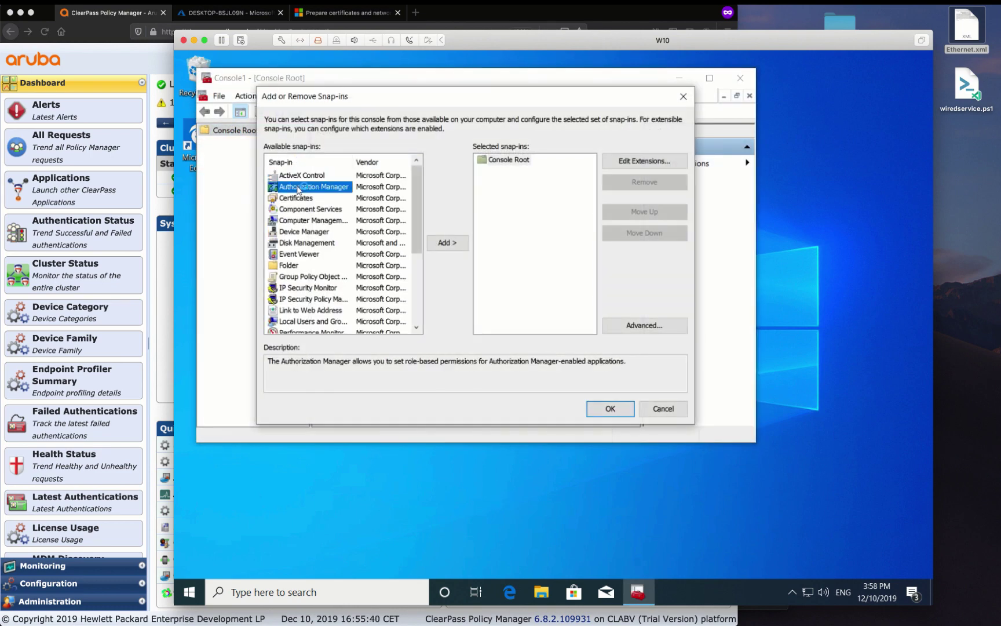
{"action": "left_click", "coordinate": [296, 198]}
{"action": "key", "text": "Down"}
{"action": "key", "text": "Up"}
{"action": "key", "text": "Tab"}
{"action": "key", "text": "Return"}
{"action": "key", "text": "Return"}
{"action": "key", "text": "Return"}
{"action": "left_click", "coordinate": [297, 179]}
{"action": "key", "text": "Return"}
{"action": "key", "text": "Return"}
{"action": "left_click", "coordinate": [610, 409]}
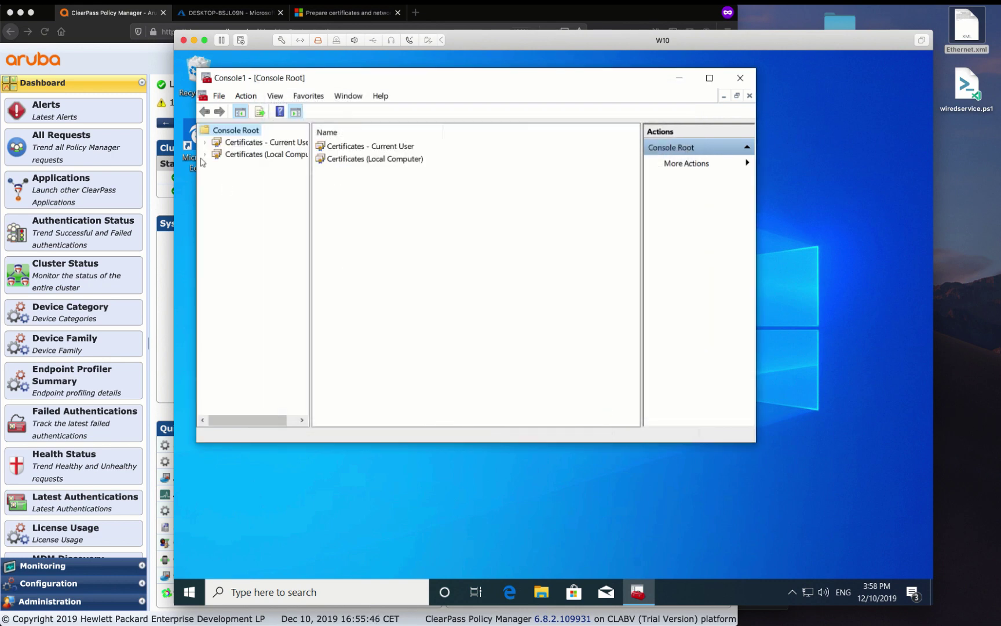
Show the current user's Personal certificates and select the SCEPman-issued one
{"action": "double_click", "coordinate": [231, 140]}
{"action": "double_click", "coordinate": [235, 154]}
{"action": "left_click", "coordinate": [262, 165]}
{"action": "left_click", "coordinate": [358, 149]}
Show the Local Computer Personal certificates and select the SCEPman-issued device certificate
{"action": "left_click", "coordinate": [248, 310]}
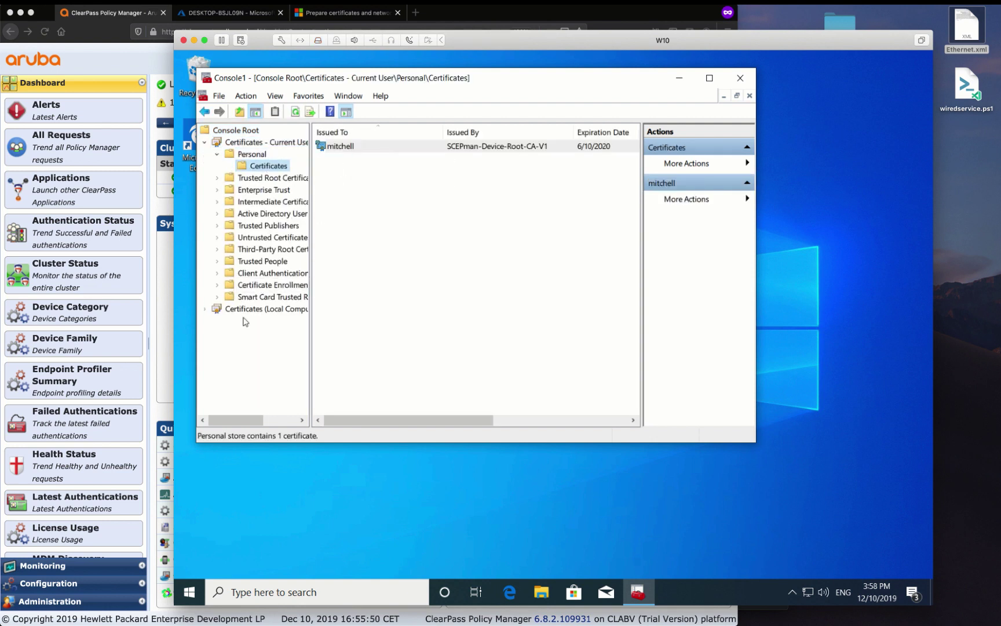
{"action": "double_click", "coordinate": [248, 310]}
{"action": "double_click", "coordinate": [252, 201]}
{"action": "left_click", "coordinate": [268, 213]}
{"action": "left_click", "coordinate": [397, 184]}
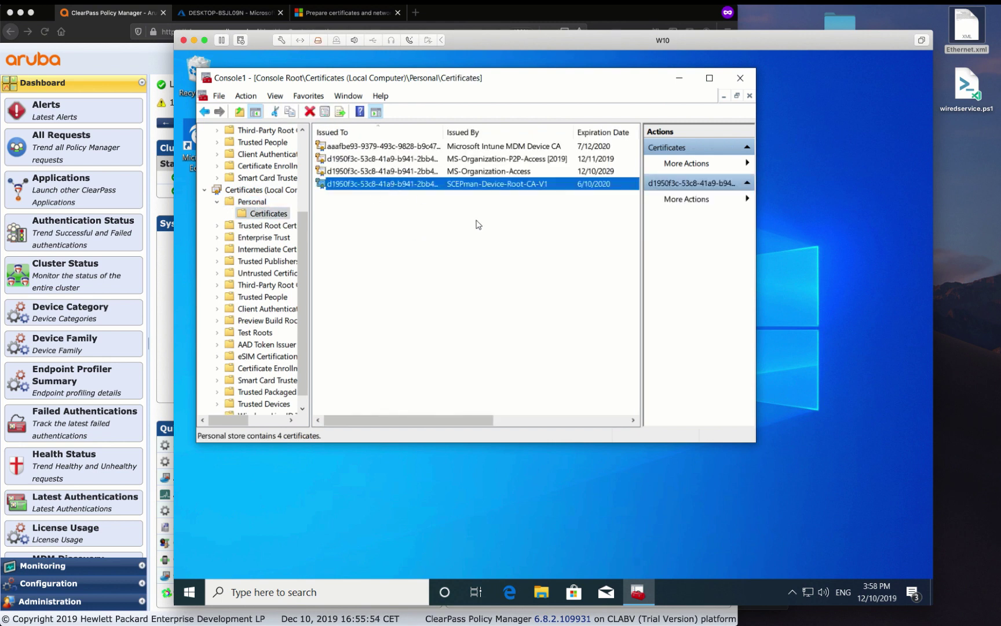
{"action": "key", "text": "super+r"}
{"action": "type", "text": "services.msc"}
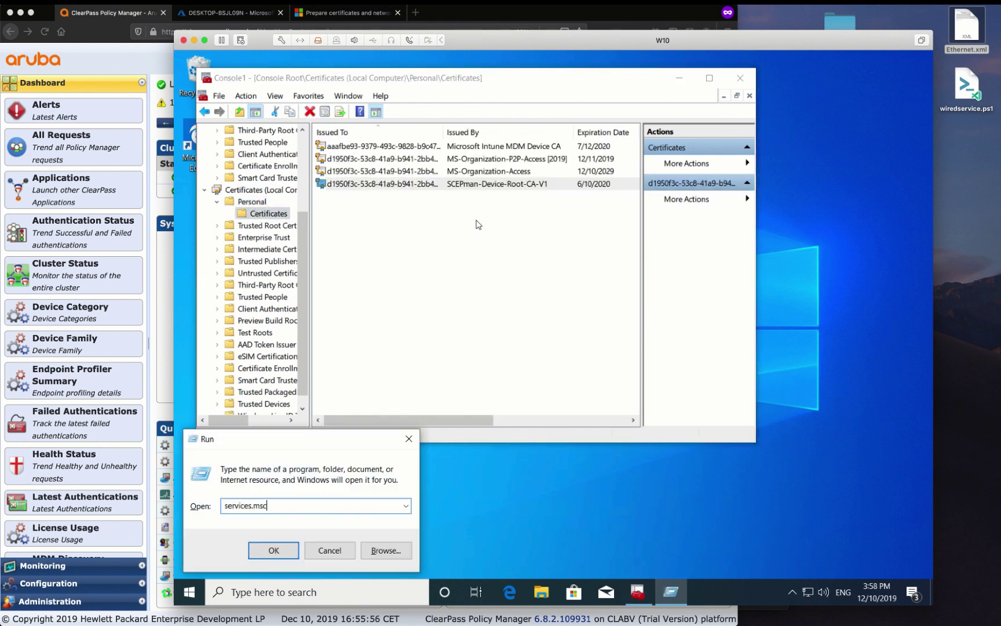
{"action": "key", "text": "Return"}
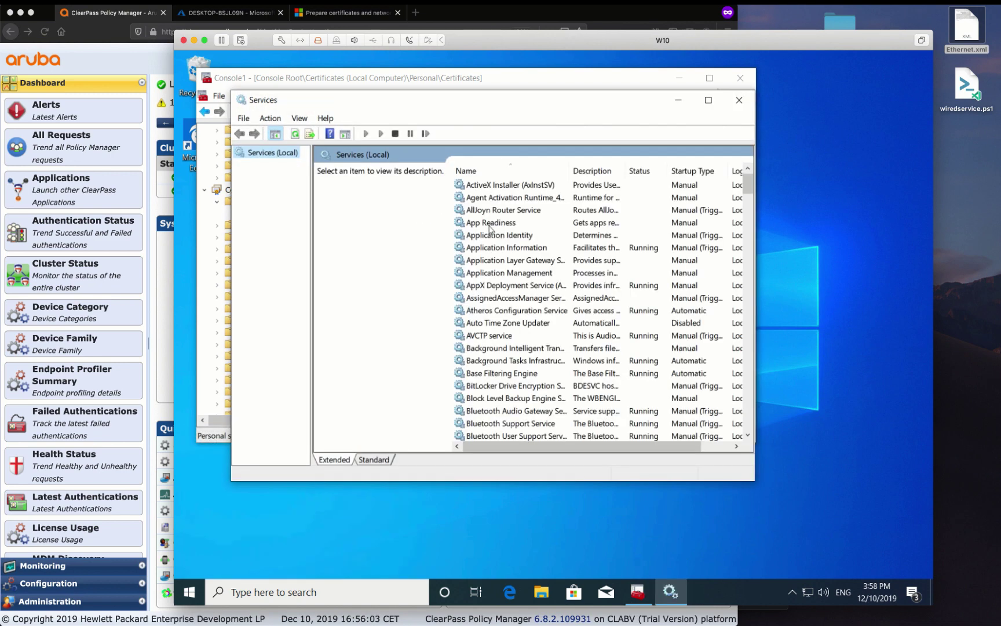
{"action": "type", "text": "wired"}
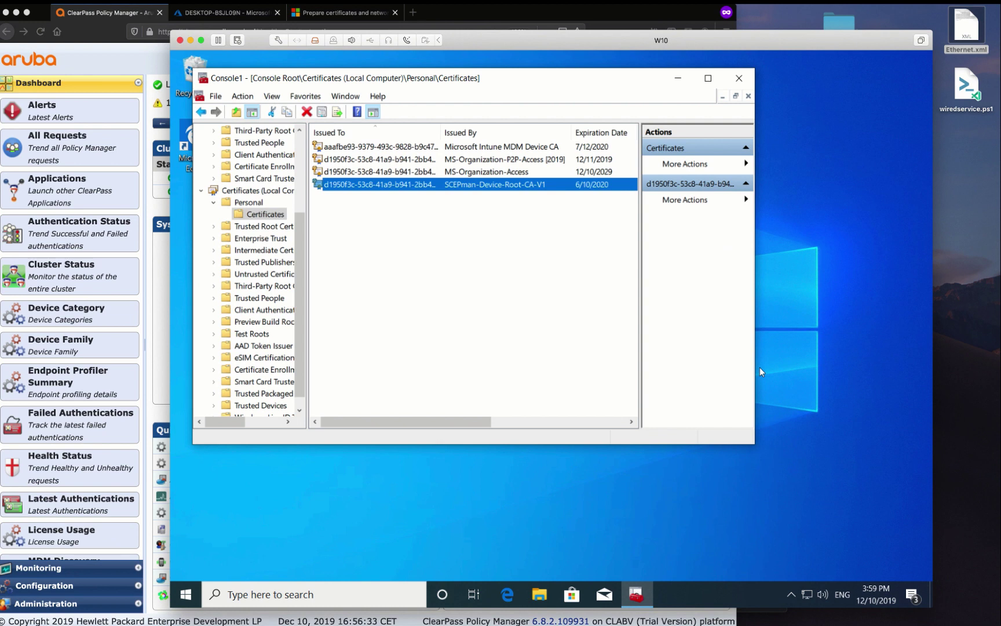
Open Network Connections with ncpa.cpl
{"action": "key", "text": "super+r"}
{"action": "type", "text": "np"}
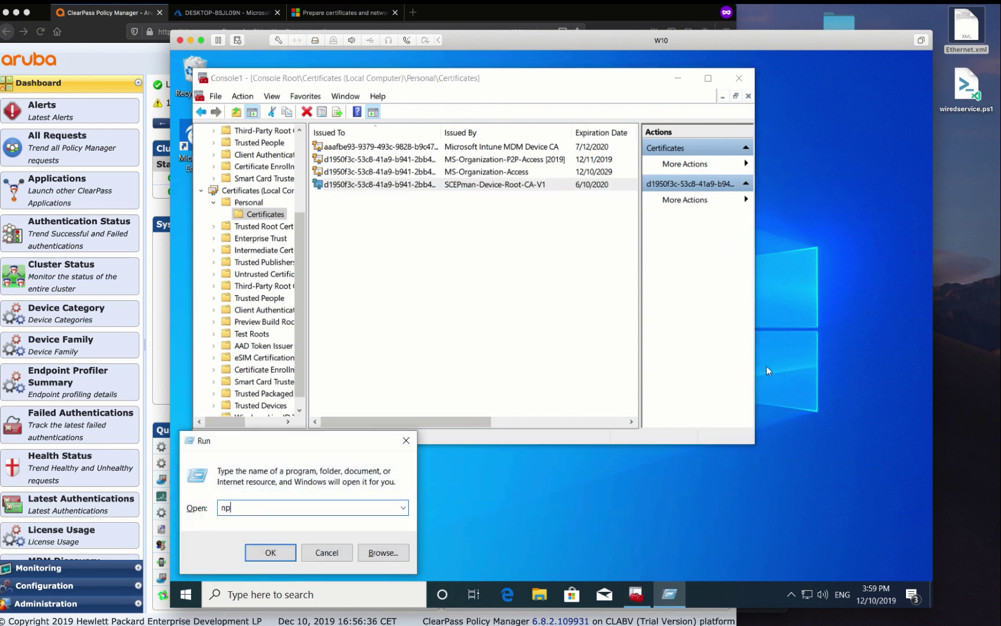
{"action": "key", "text": "BackSpace"}
{"action": "type", "text": "cp"}
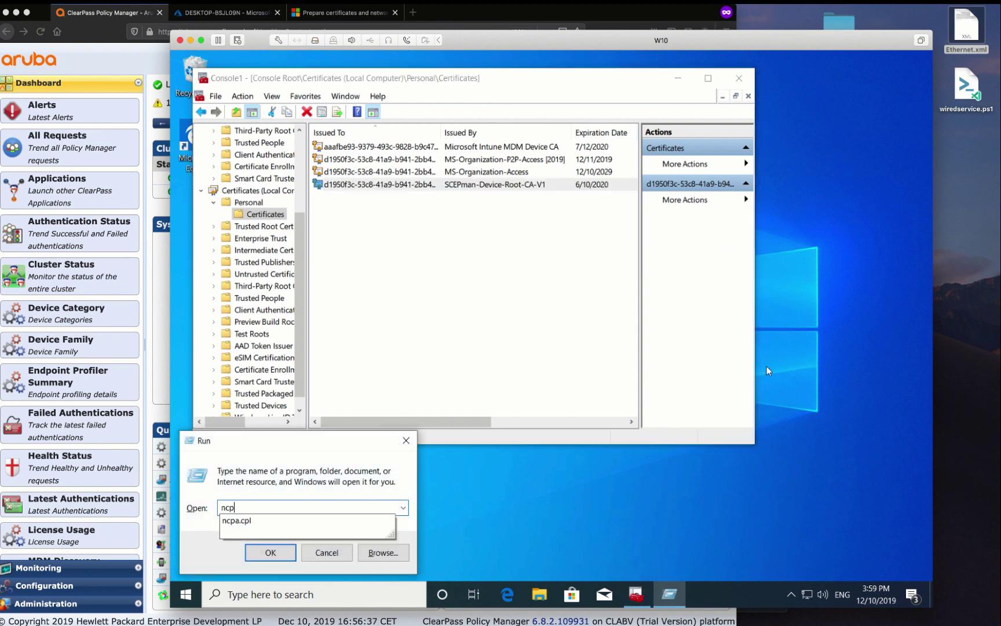
{"action": "type", "text": "a.cpl"}
{"action": "key", "text": "Return"}
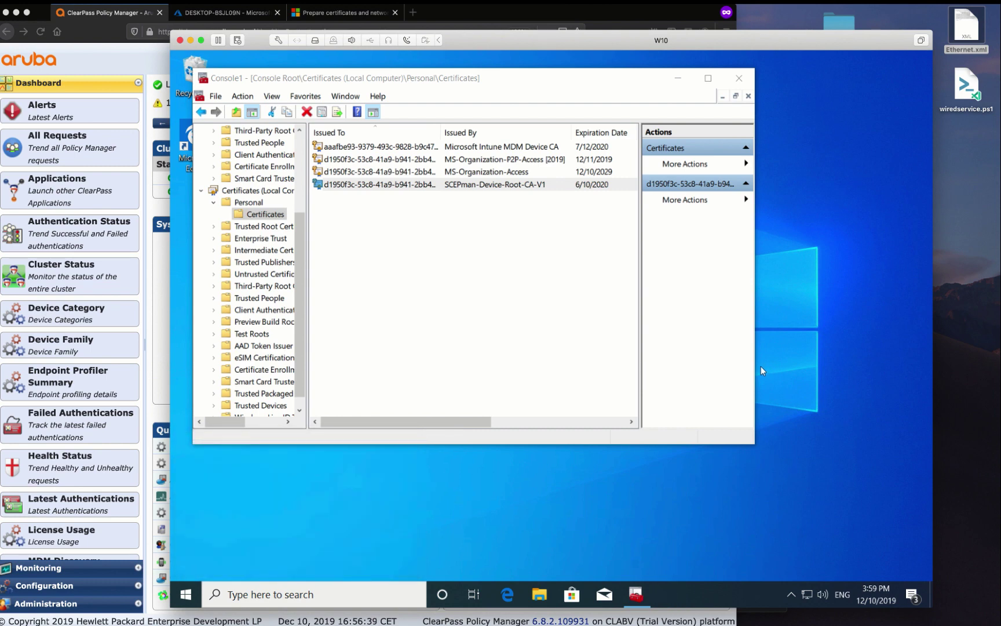
Review the Ethernet adapter's 802.1X Authentication settings and Additional Settings, then close them
{"action": "left_click", "coordinate": [645, 229]}
{"action": "double_click", "coordinate": [656, 231]}
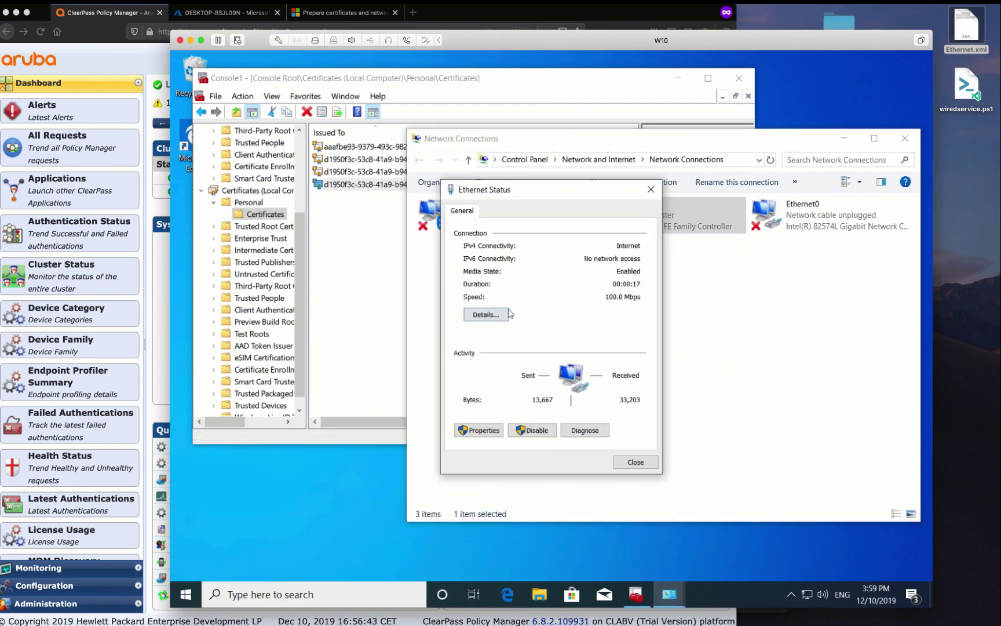
{"action": "left_click", "coordinate": [470, 432]}
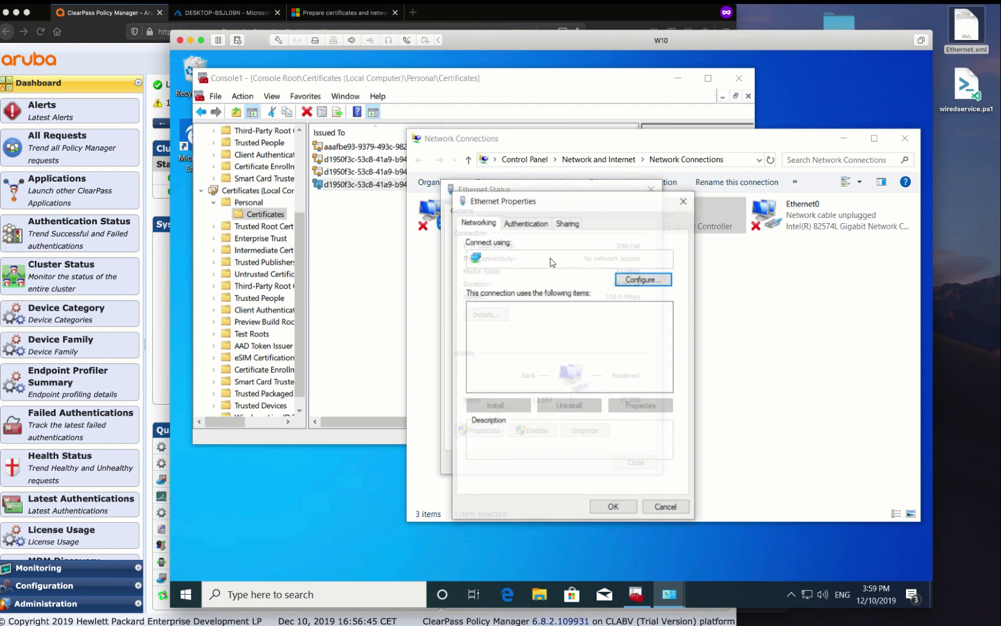
{"action": "left_click", "coordinate": [526, 223]}
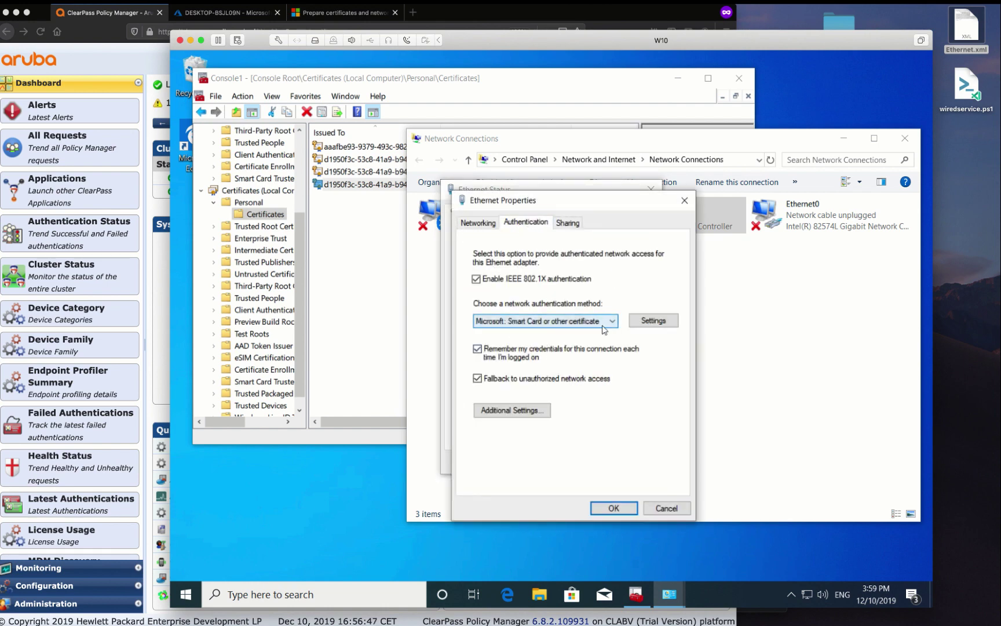
{"action": "left_click", "coordinate": [633, 325]}
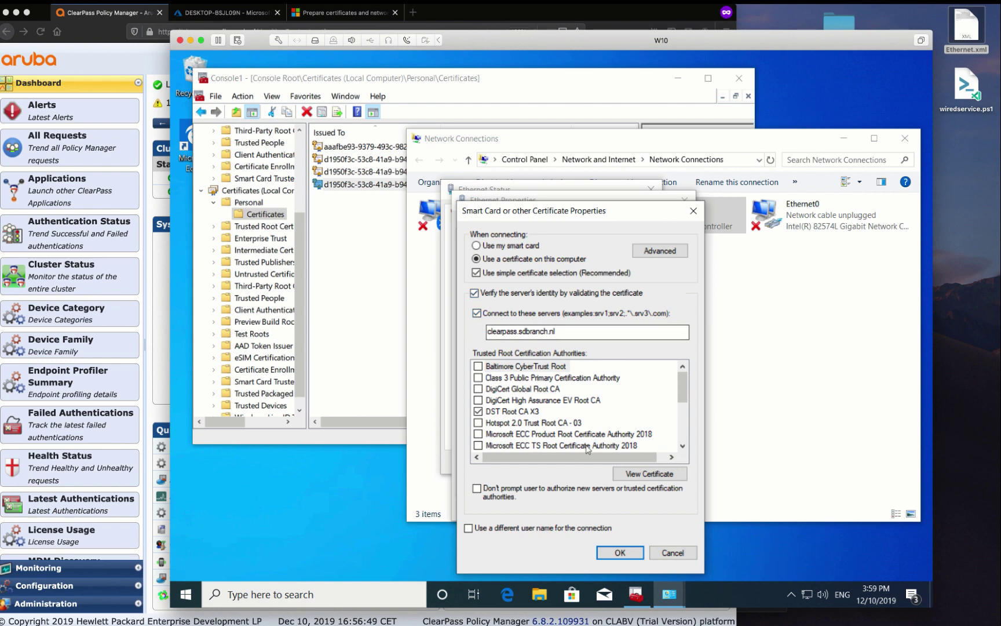
{"action": "key", "text": "Return"}
{"action": "left_click", "coordinate": [542, 415]}
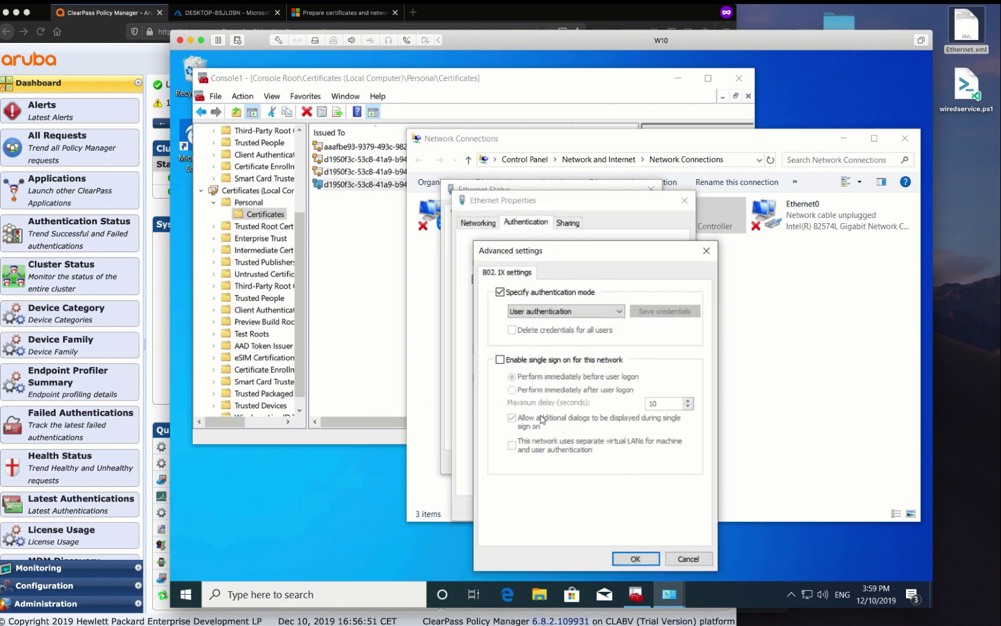
{"action": "key", "text": "Return"}
{"action": "key", "text": "Return"}
{"action": "key", "text": "Return"}
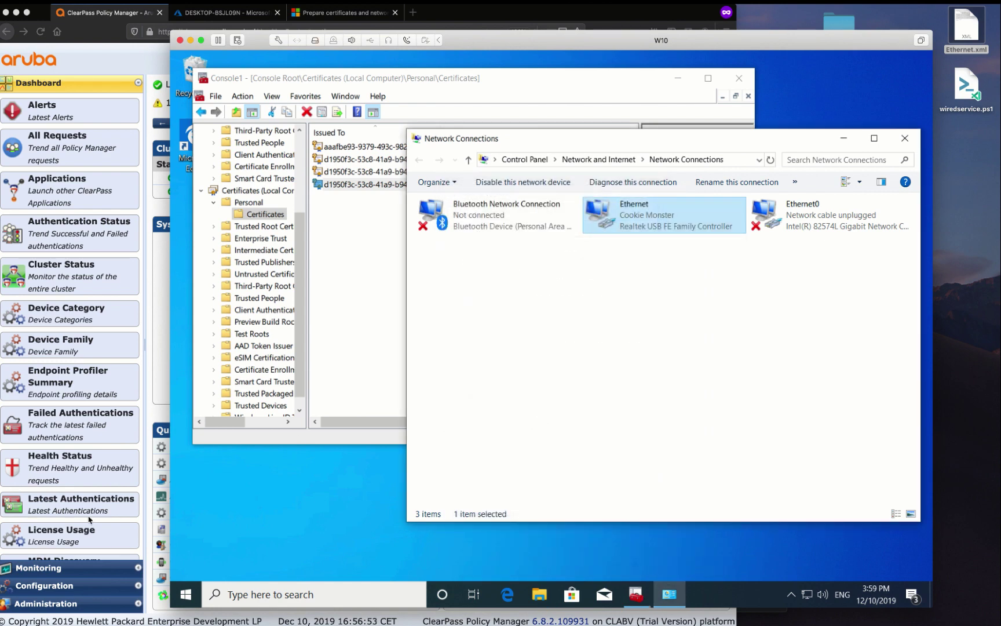
Open the accepted login request from Monitoring > Live Monitoring > Access Tracker
{"action": "left_click", "coordinate": [69, 571]}
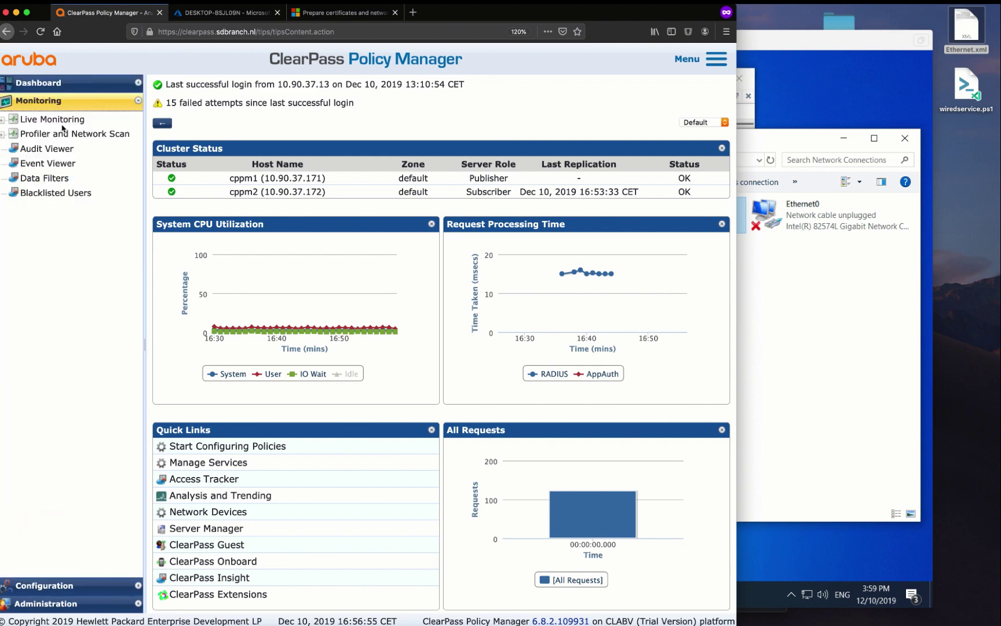
{"action": "left_click", "coordinate": [62, 123]}
{"action": "left_click", "coordinate": [76, 134]}
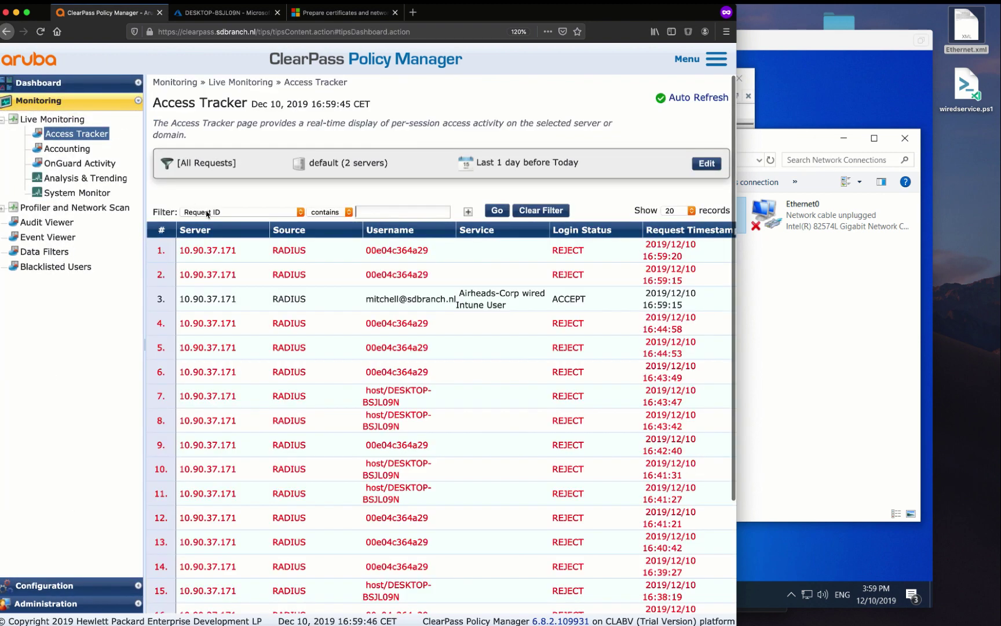
{"action": "left_click", "coordinate": [174, 298]}
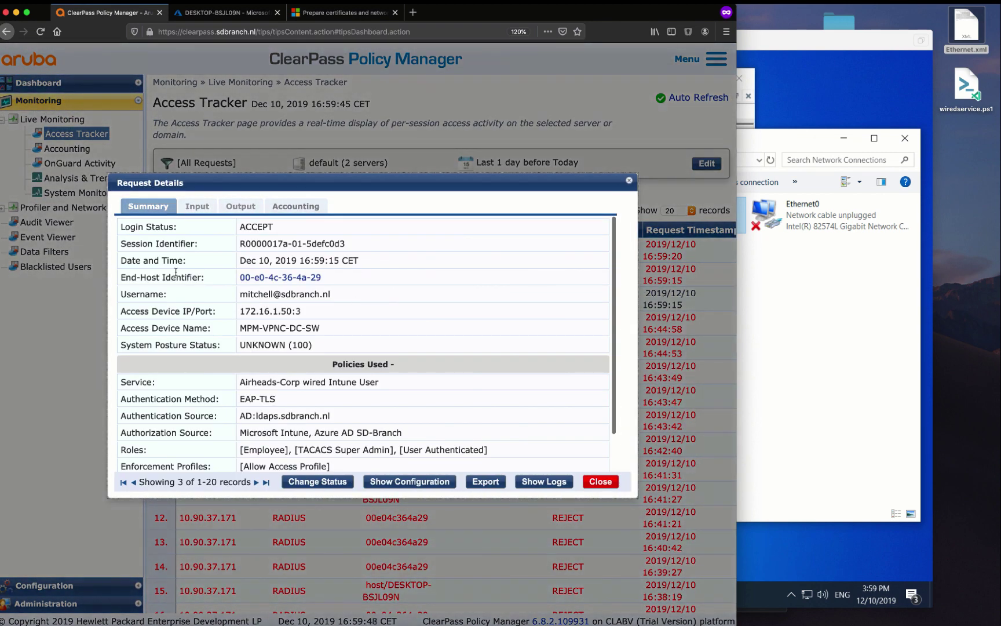
Show the Input tab's RADIUS Request and Intune/Azure AD authorization attributes
{"action": "scroll", "coordinate": [370, 394], "scroll_direction": "down", "scroll_amount": 2}
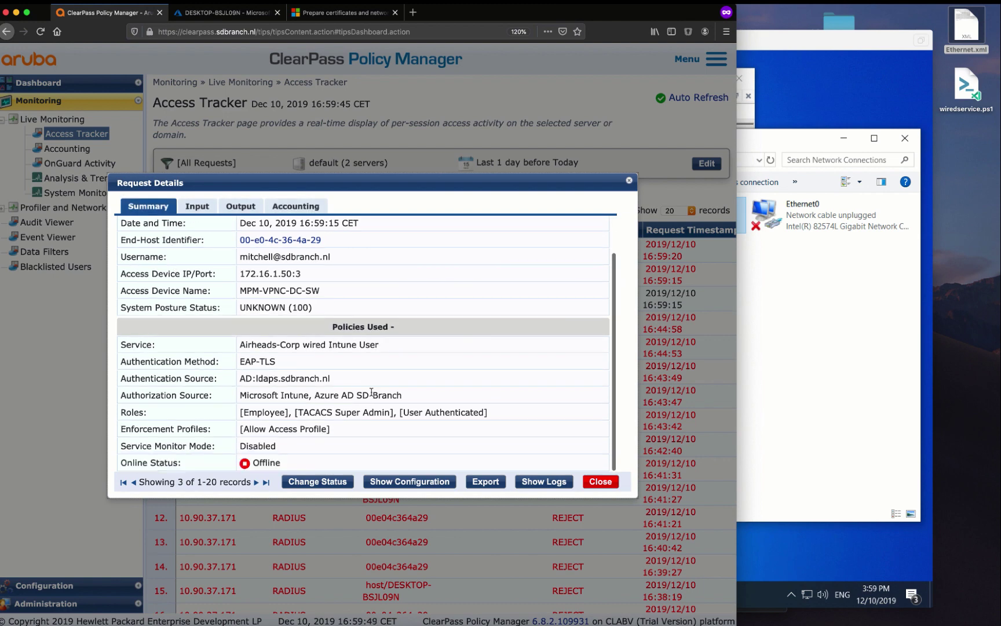
{"action": "left_click", "coordinate": [200, 208]}
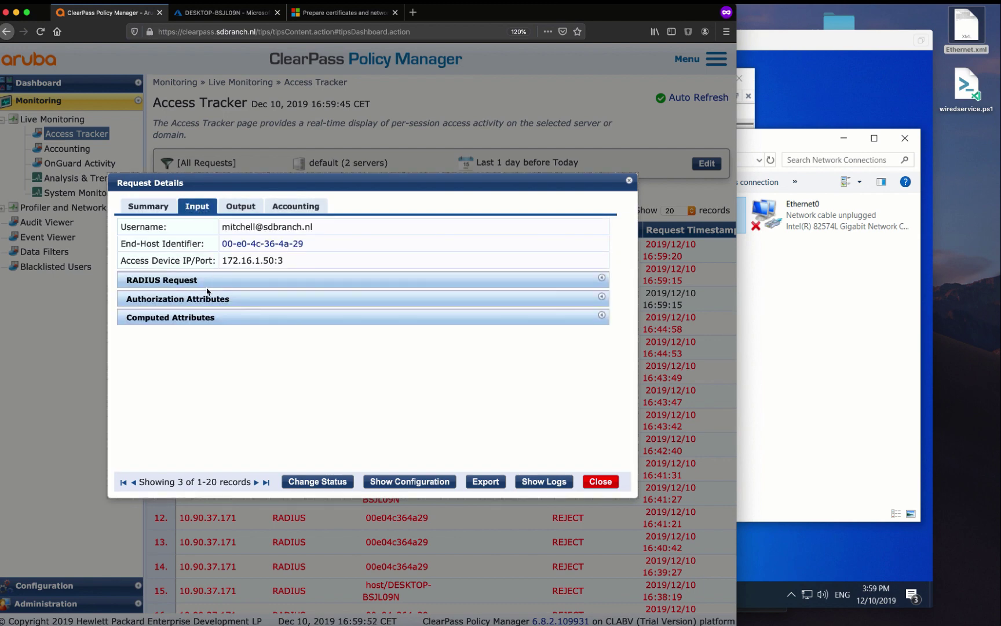
{"action": "left_click", "coordinate": [191, 280]}
{"action": "scroll", "coordinate": [244, 370], "scroll_direction": "down", "scroll_amount": 10}
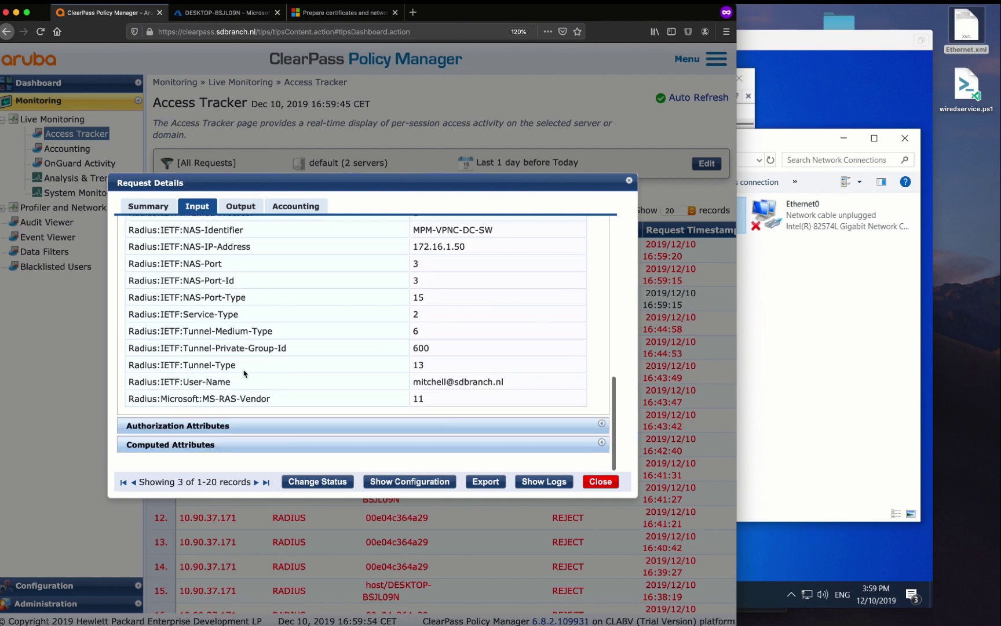
{"action": "left_click", "coordinate": [233, 429]}
{"action": "scroll", "coordinate": [231, 431], "scroll_direction": "down", "scroll_amount": 5}
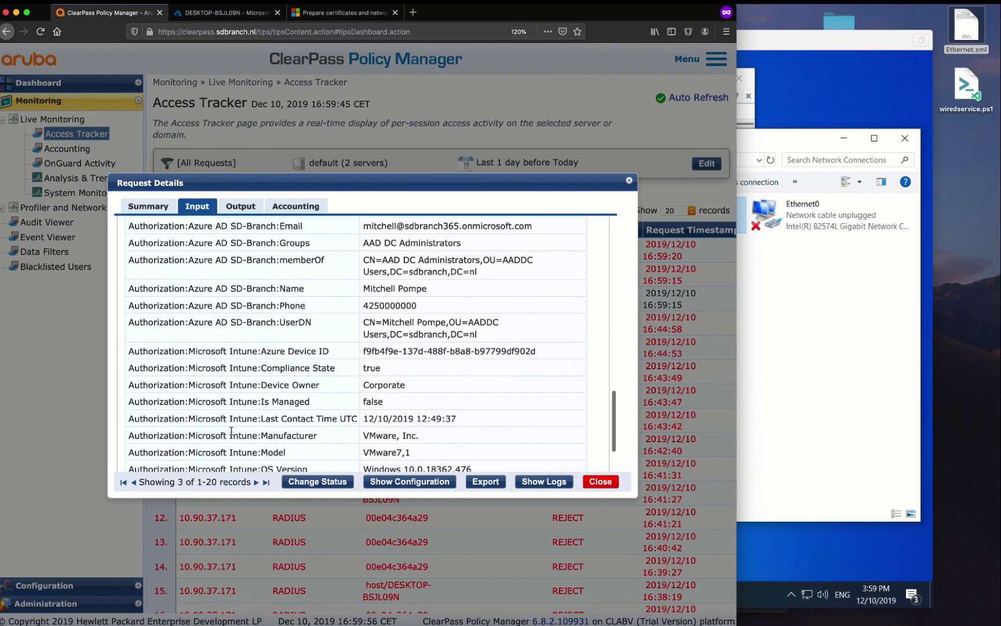
{"action": "scroll", "coordinate": [231, 431], "scroll_direction": "down", "scroll_amount": 3}
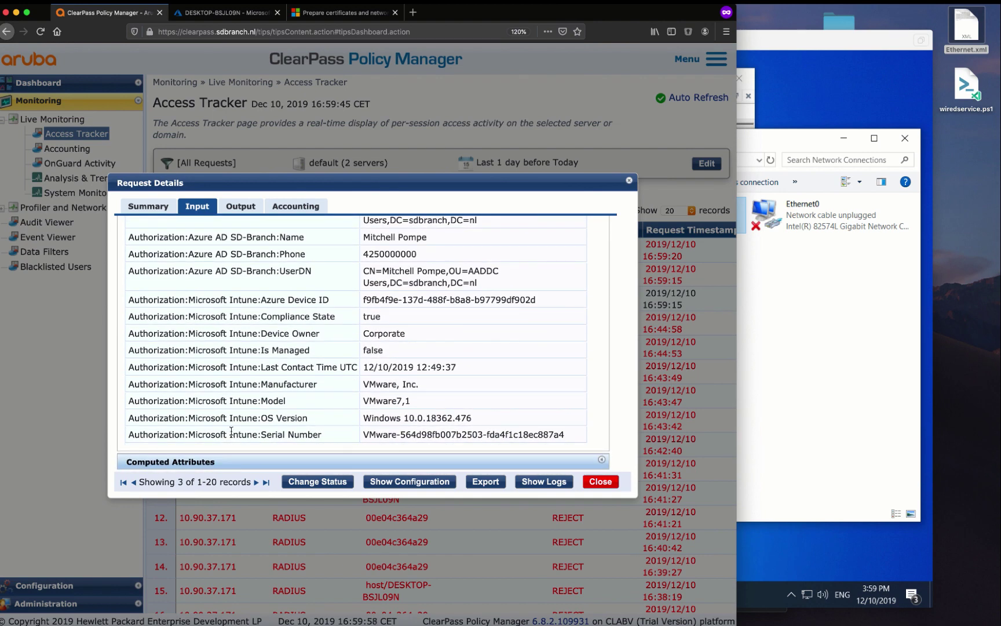